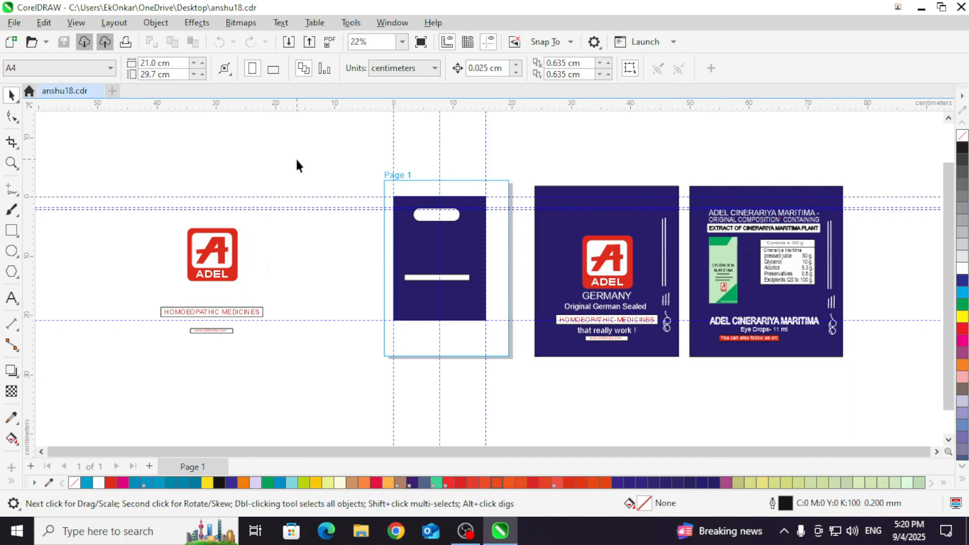
click(115, 24)
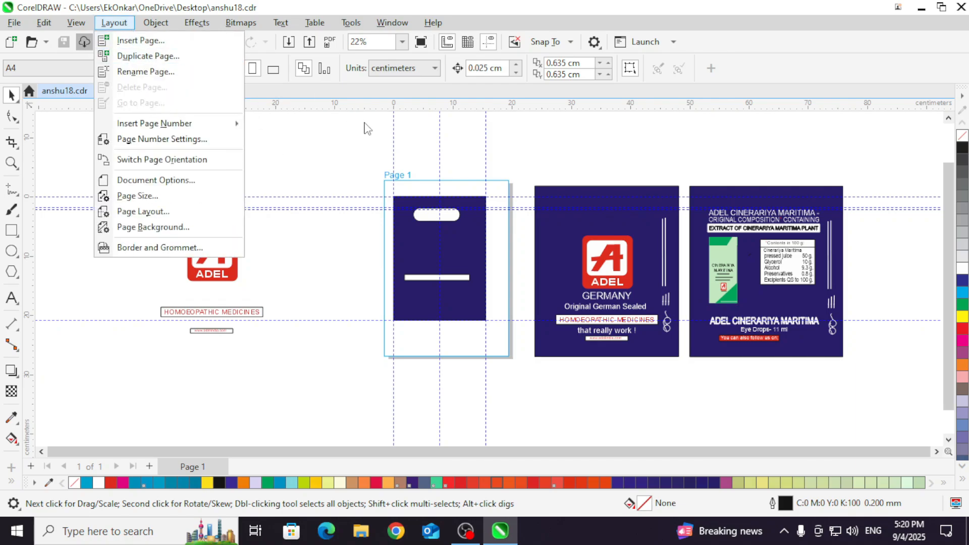
click(351, 137)
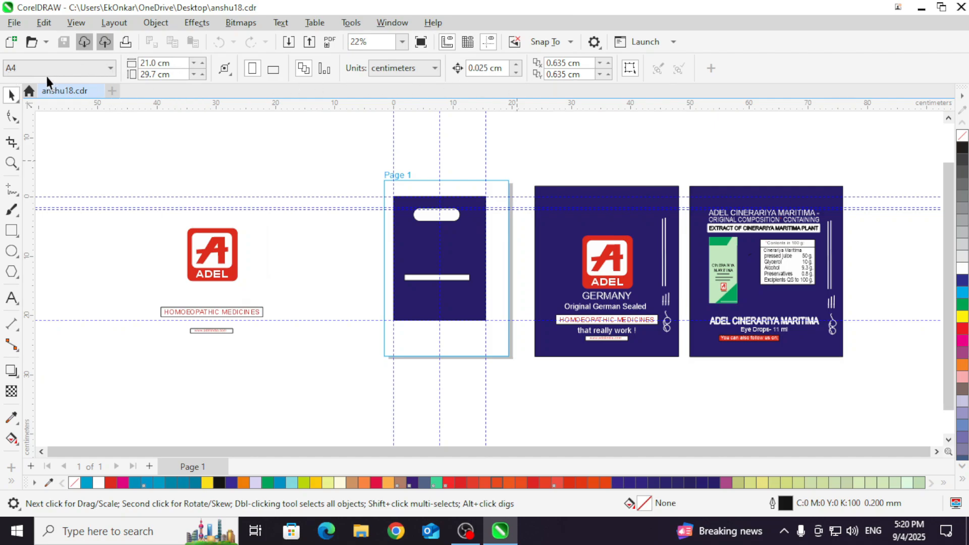
click(83, 71)
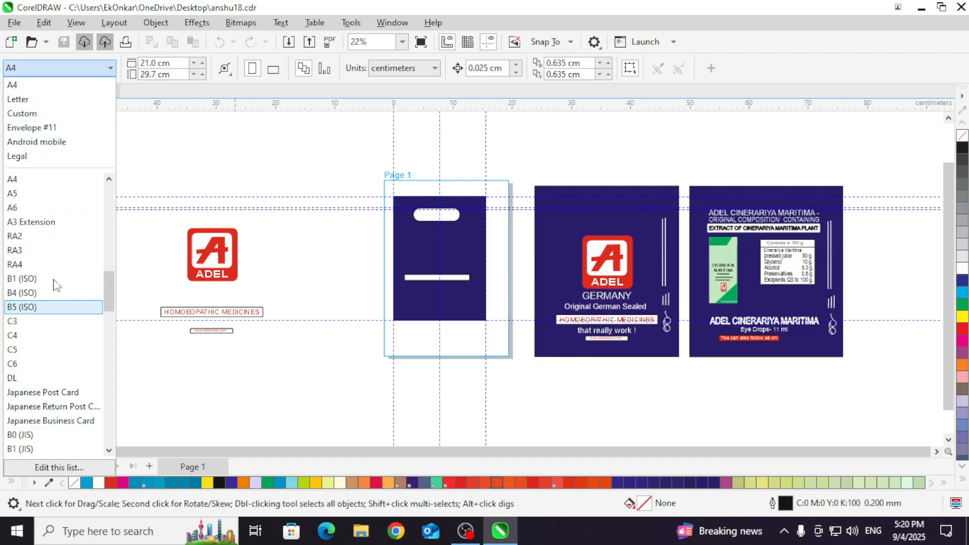
click(207, 138)
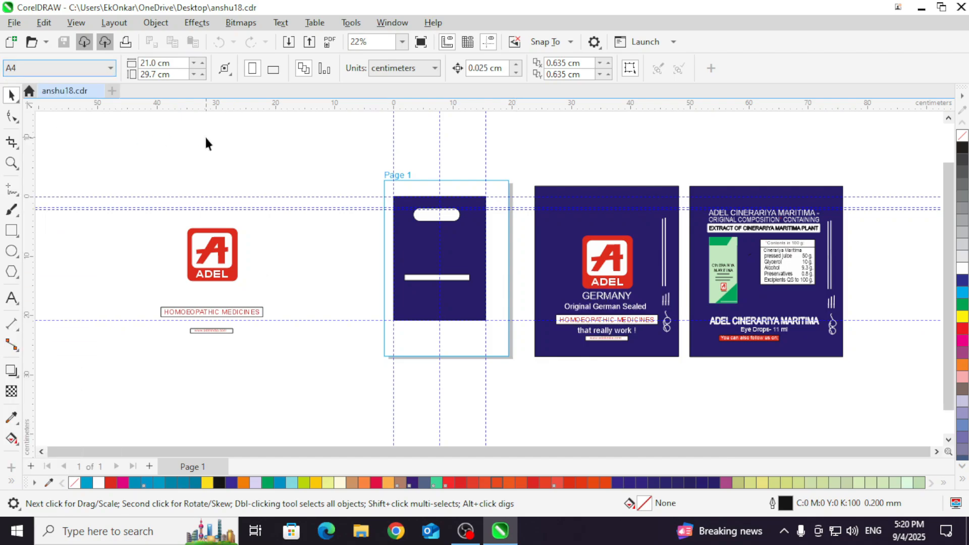
drag(517, 157, 686, 382)
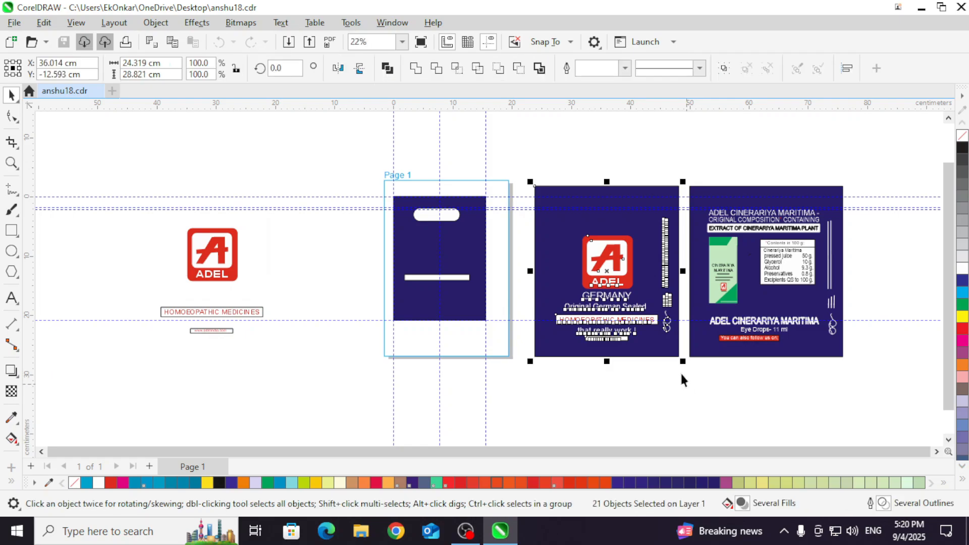
key(ctrl+n)
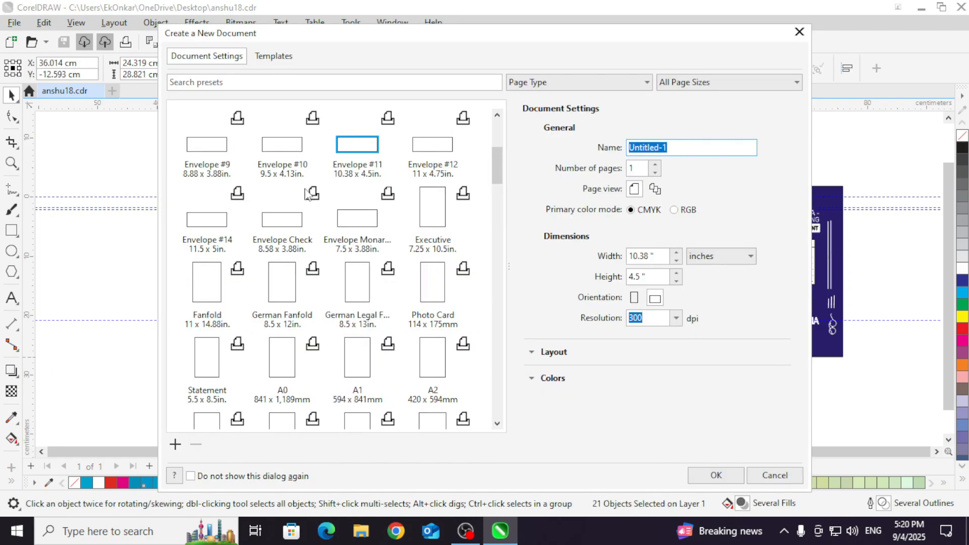
click(765, 482)
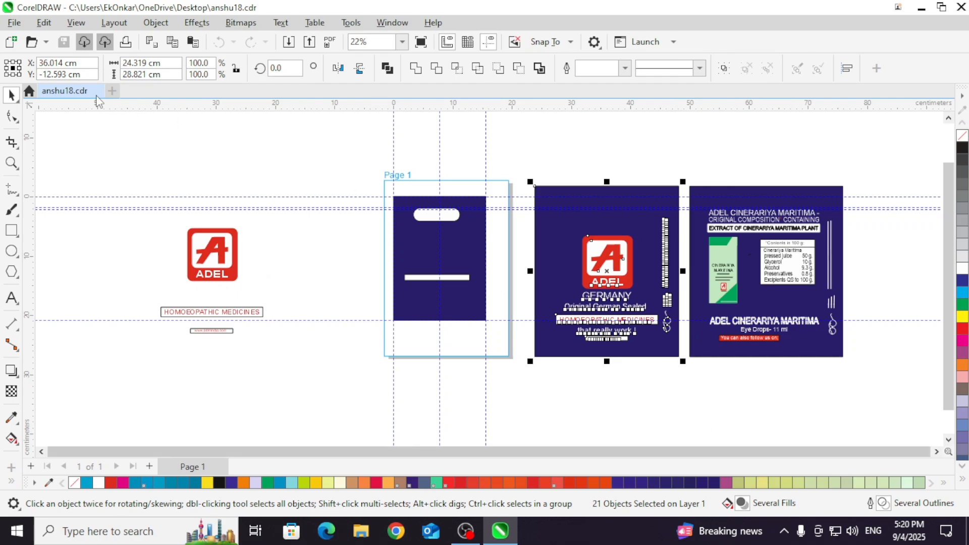
click(328, 161)
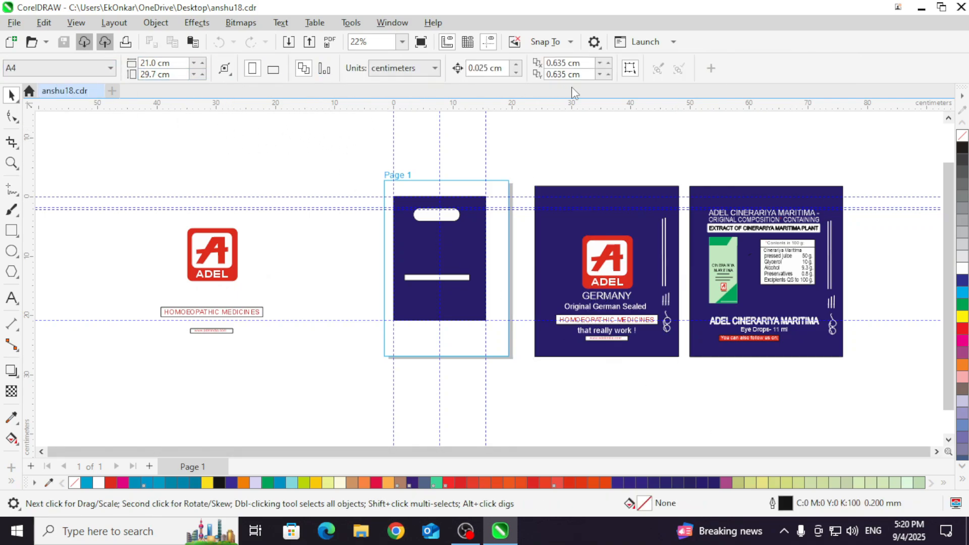
Step: Start a new document and browse the Print and Web page size presets
click(14, 23)
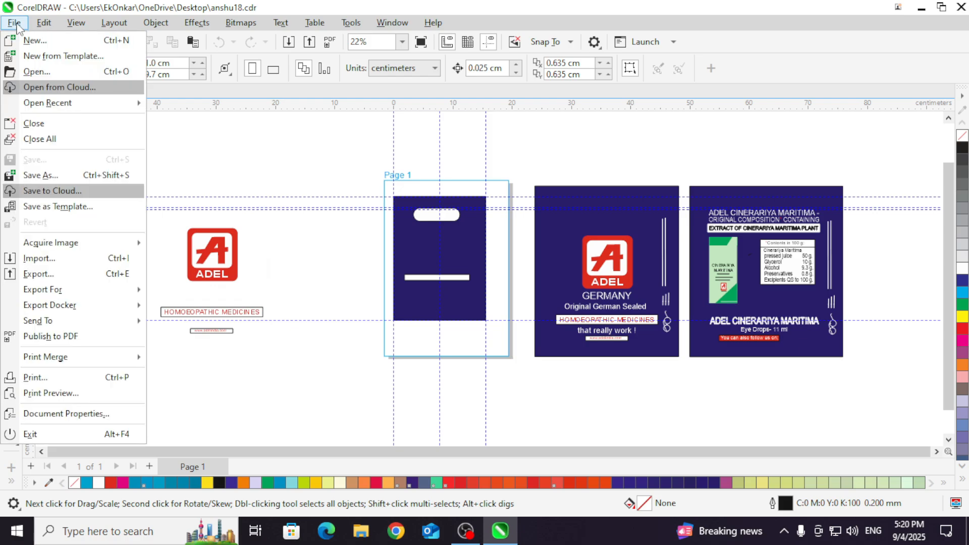
click(28, 44)
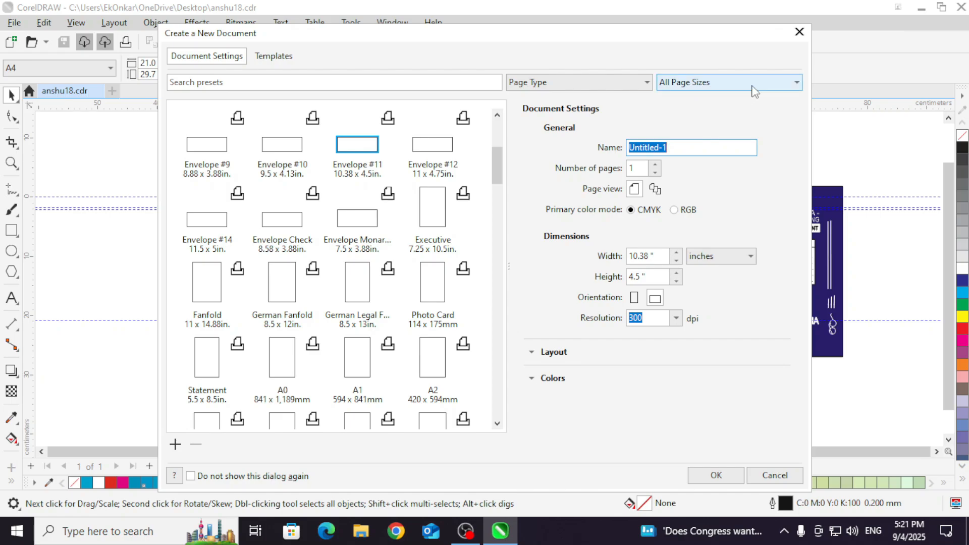
click(795, 85)
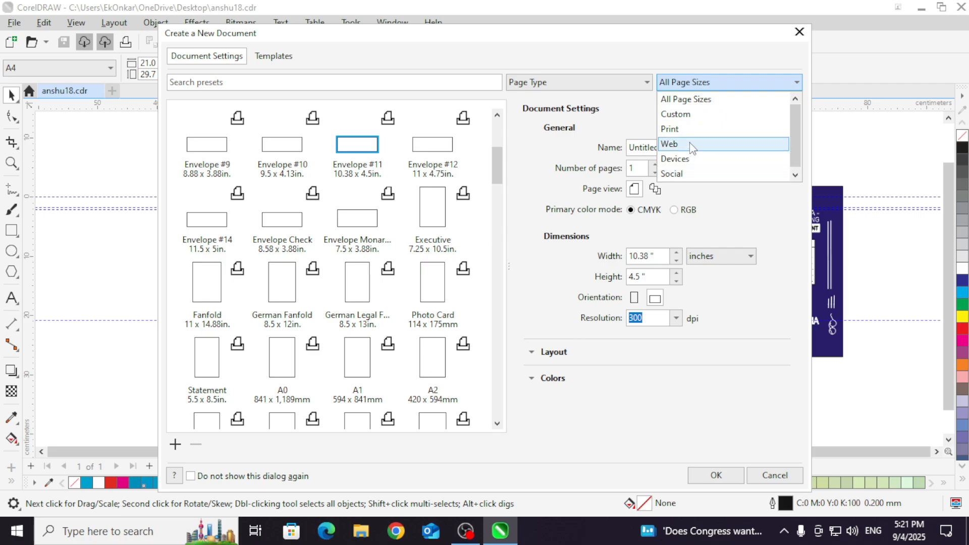
click(692, 132)
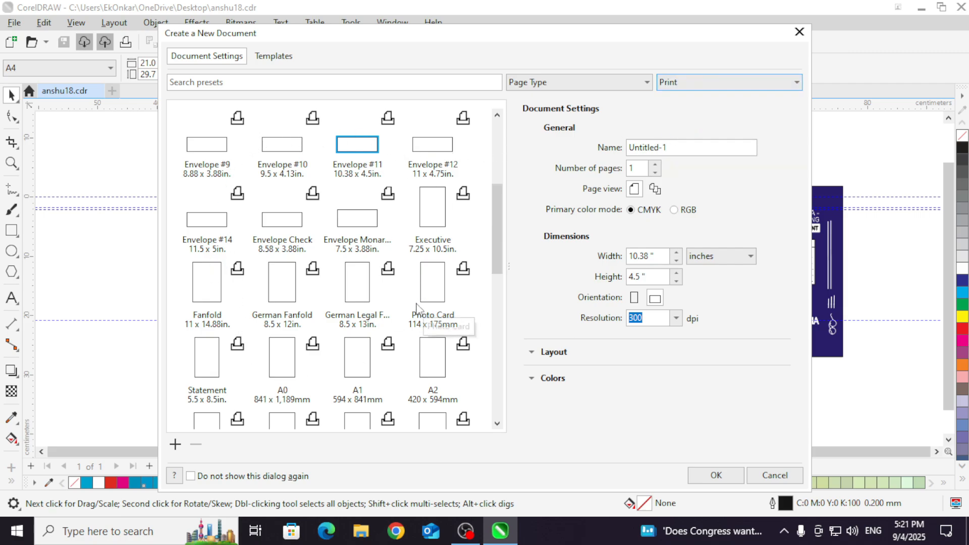
click(797, 83)
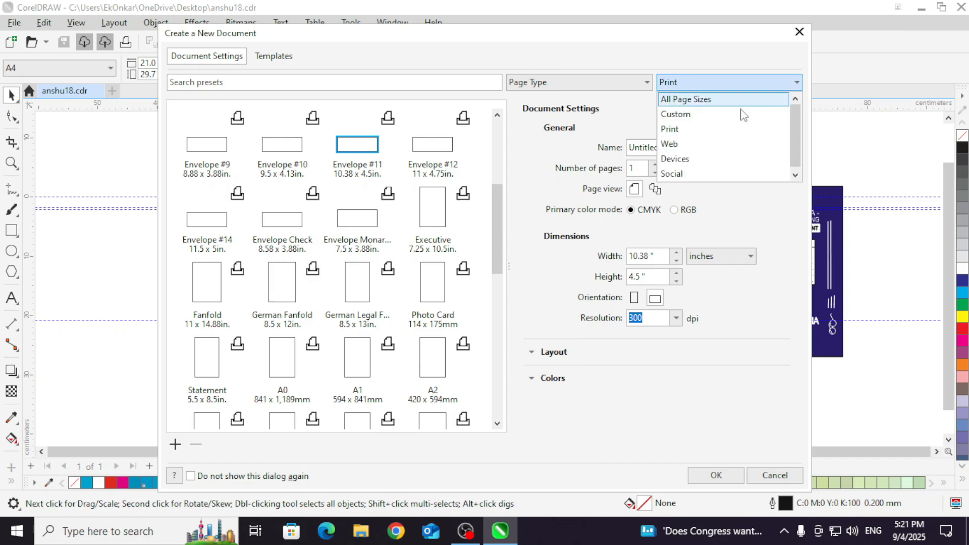
click(669, 145)
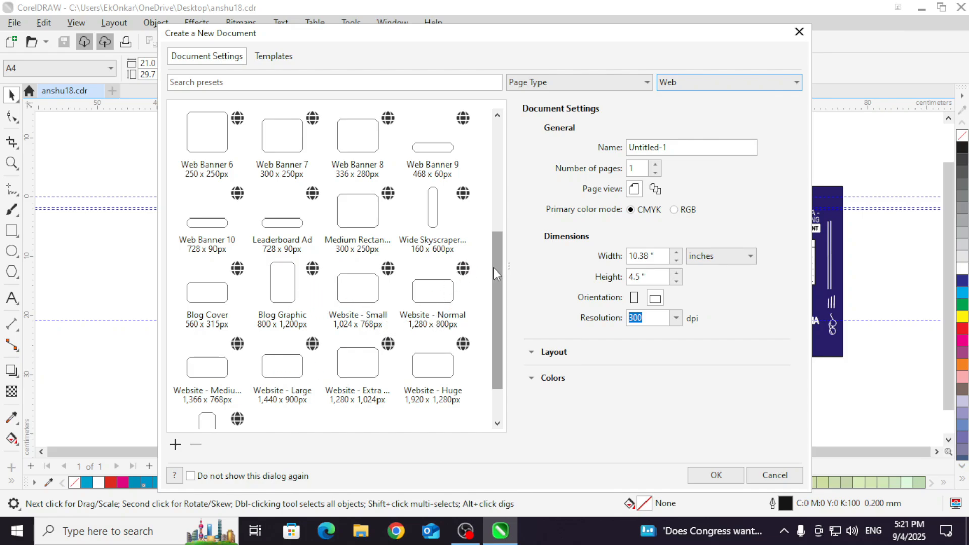
drag(492, 268, 491, 138)
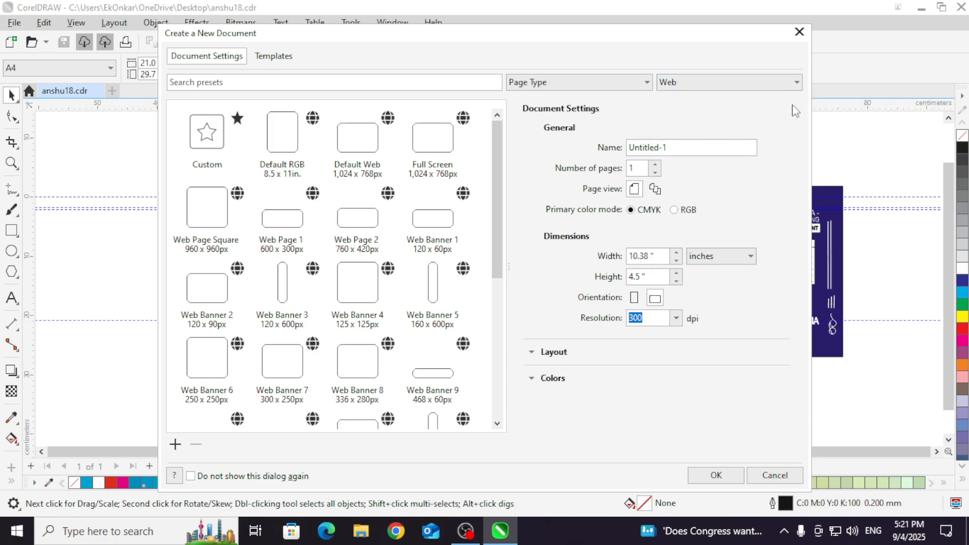
Step: Filter the page size presets to Devices and choose the iPhone 6/7/8 Plus preset
click(787, 89)
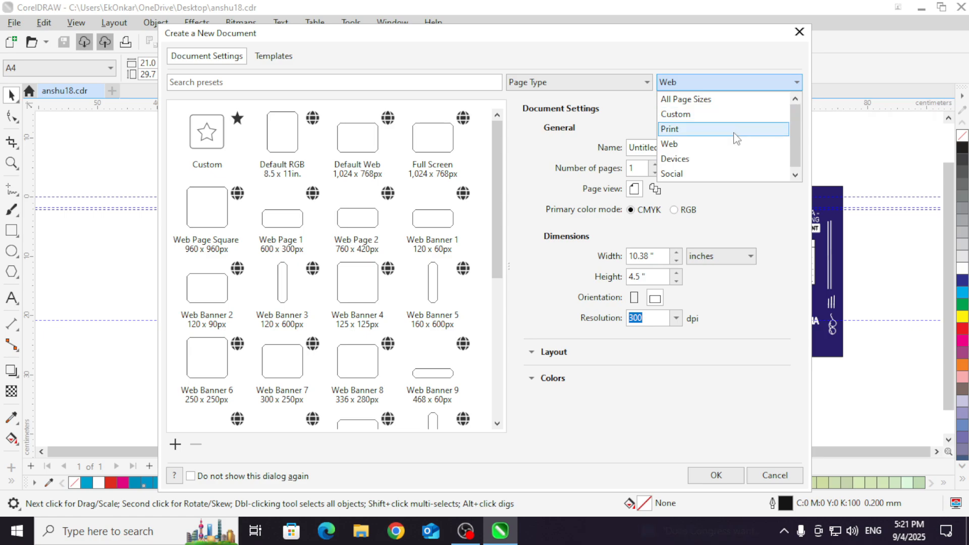
click(722, 160)
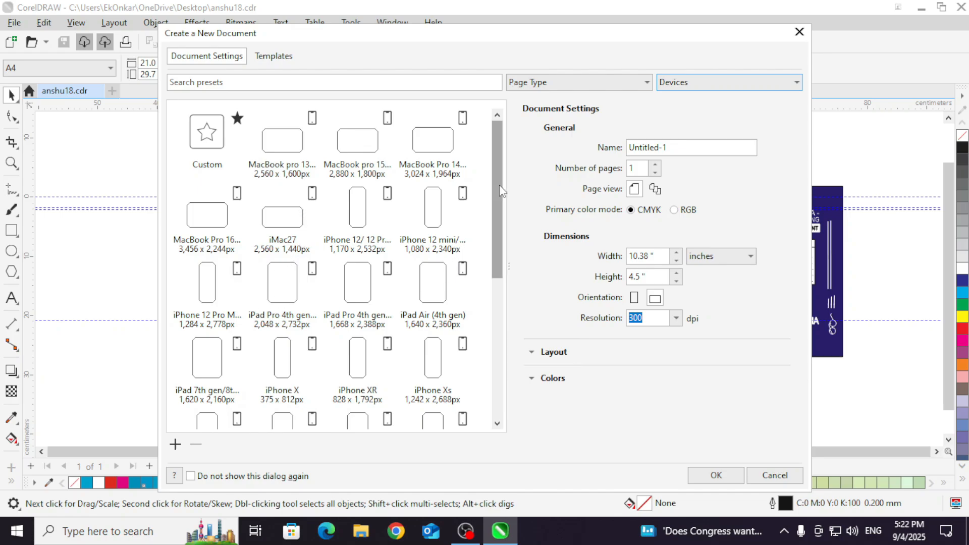
drag(500, 186, 498, 298)
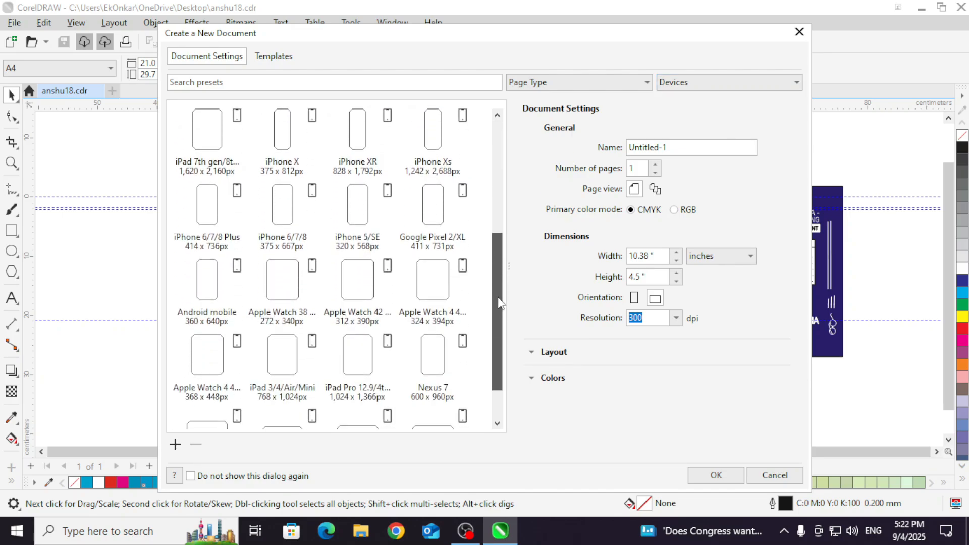
click(212, 209)
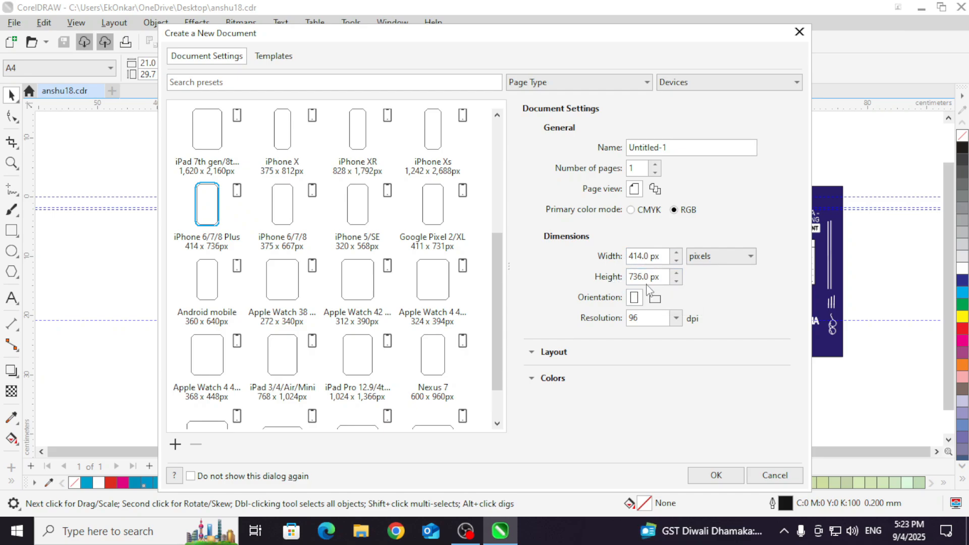
Step: Set the page units to inches, try landscape before returning to portrait, and set the resolution to 300 dpi
click(751, 256)
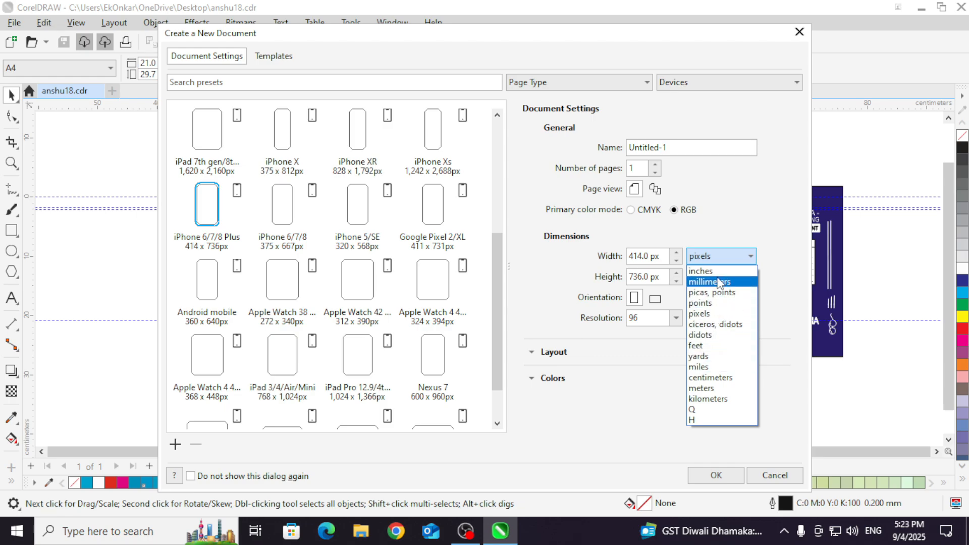
click(704, 271)
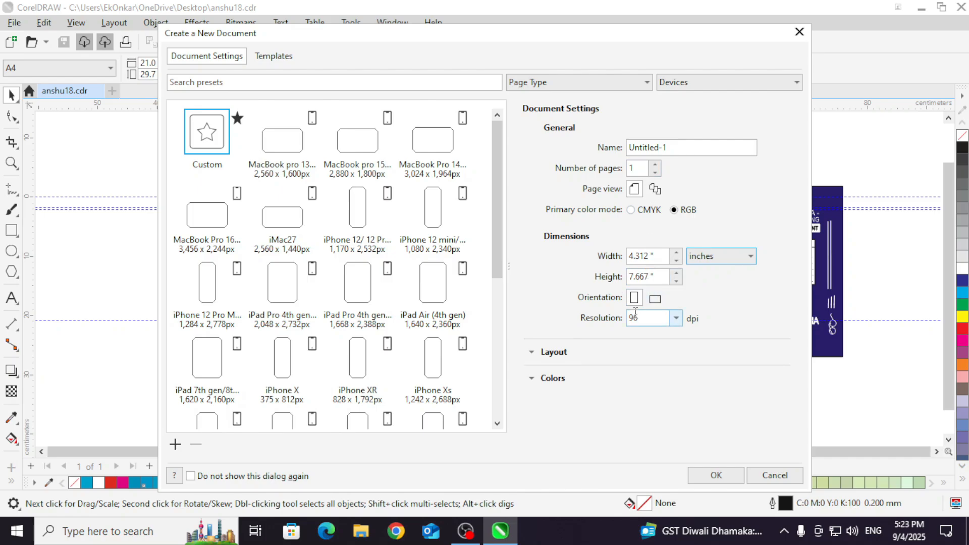
click(657, 304)
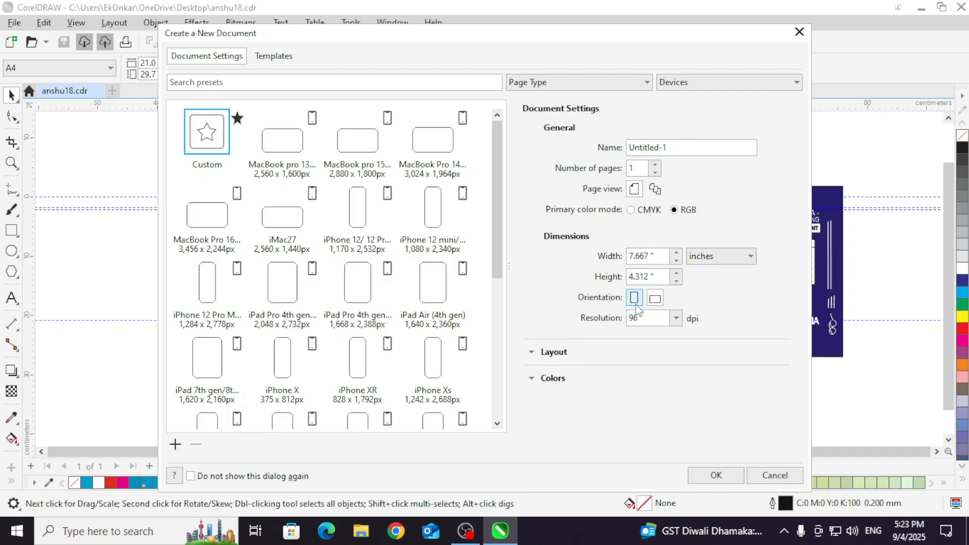
click(634, 301)
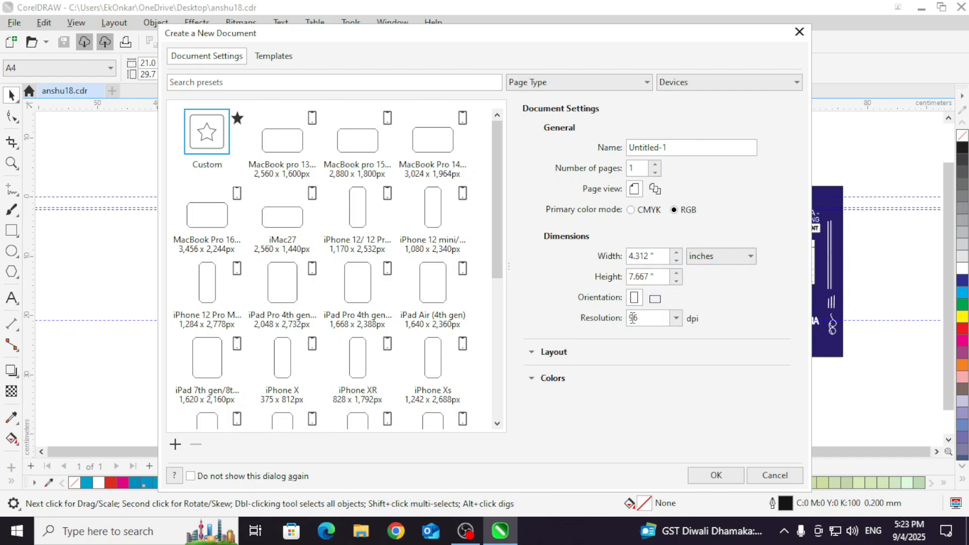
click(674, 322)
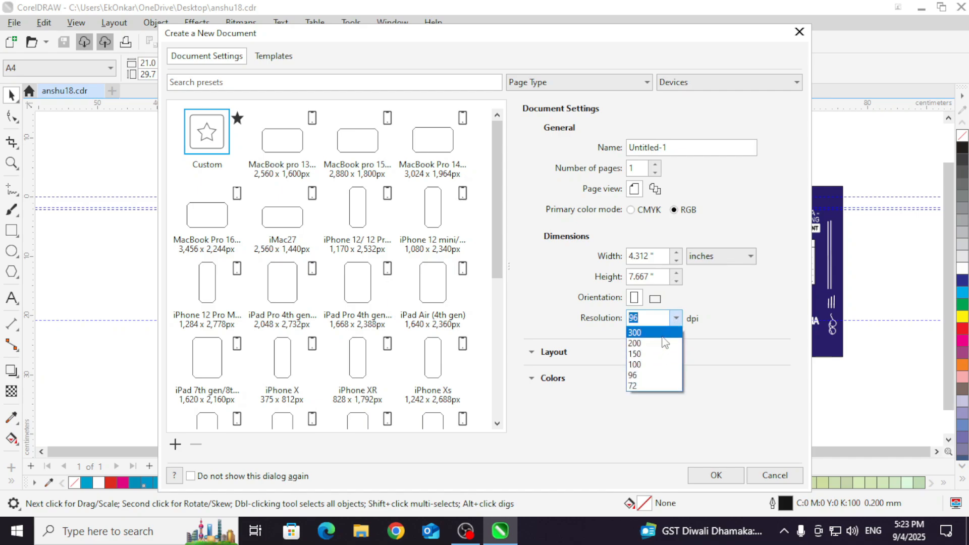
click(656, 333)
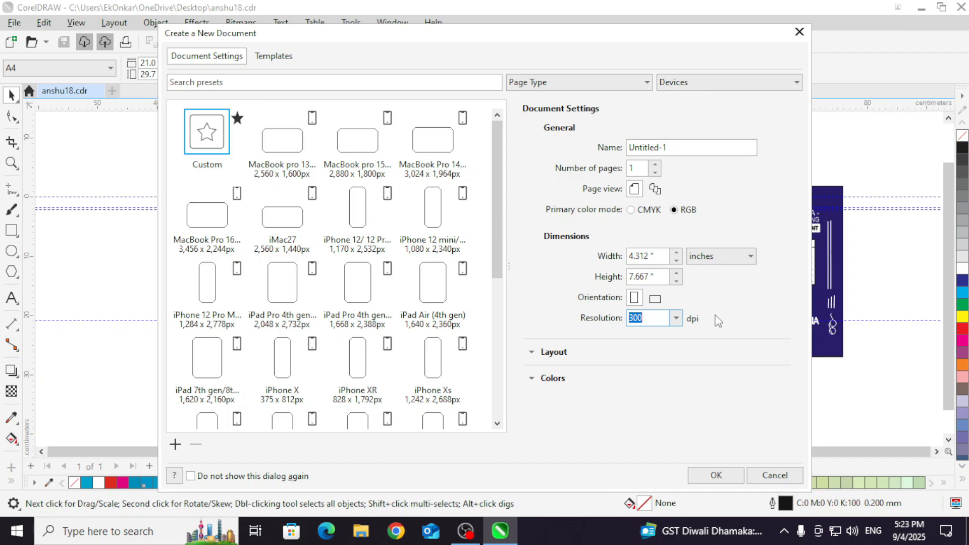
Step: Expand the layout settings and change the paper type to iPhone 5/SE
click(531, 352)
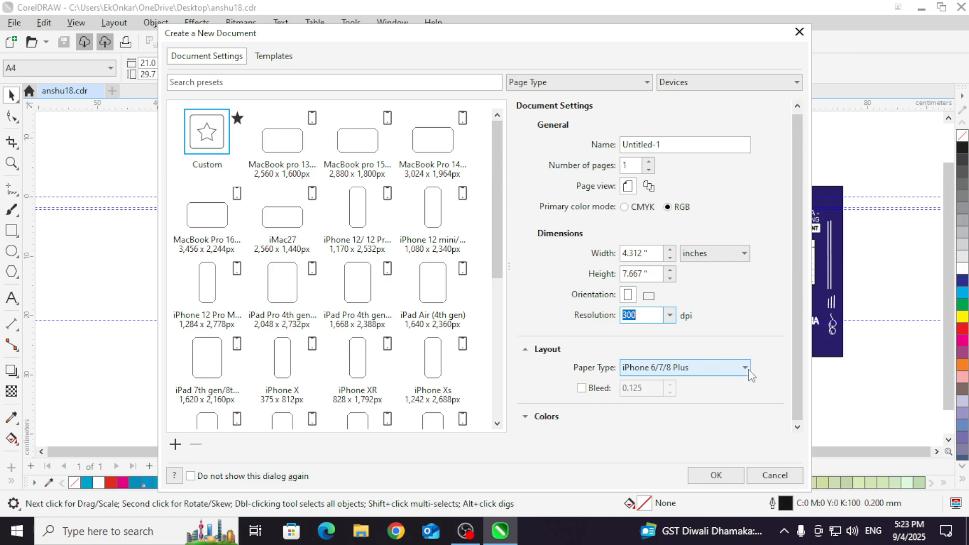
click(656, 368)
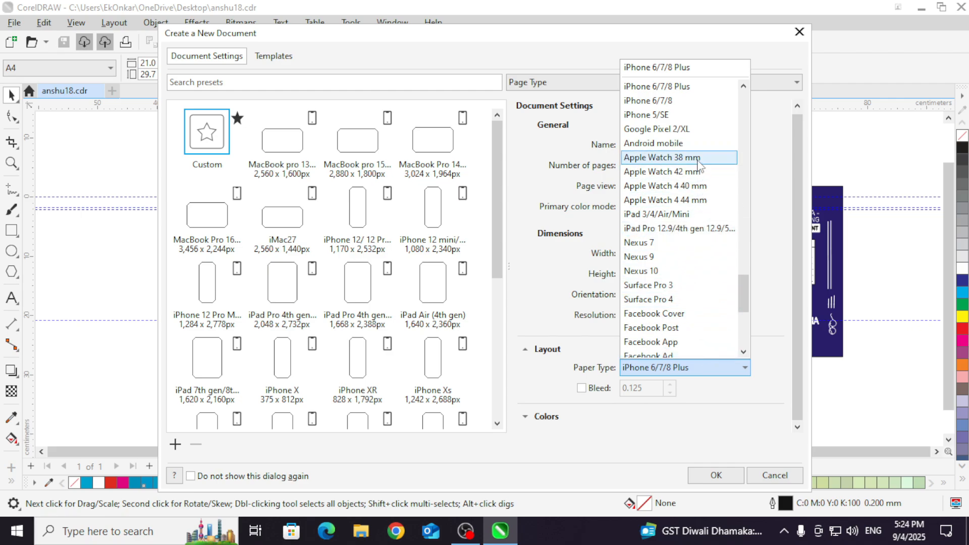
click(675, 116)
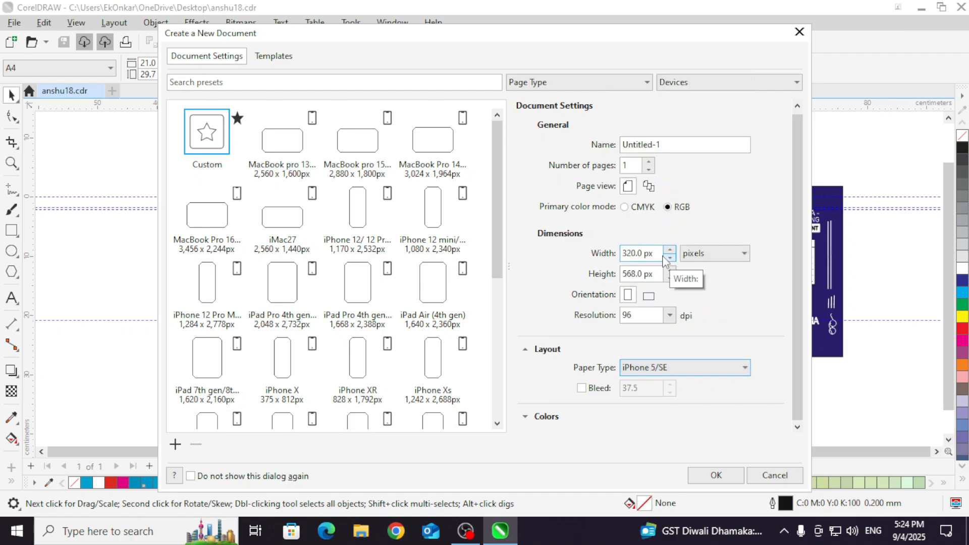
Step: Set the new document's paper type to iPhone 6/7/8 Plus
click(744, 372)
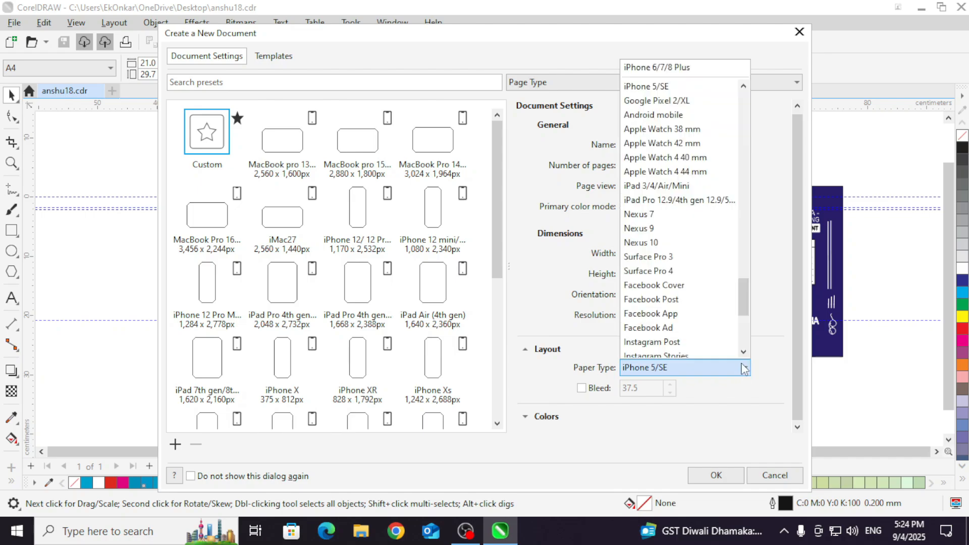
scroll(684, 303, up, 2)
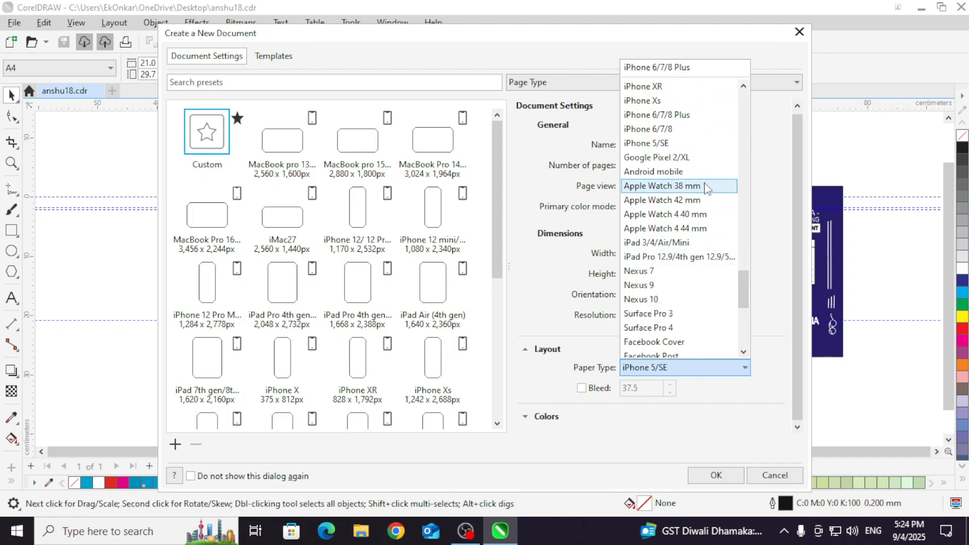
click(699, 115)
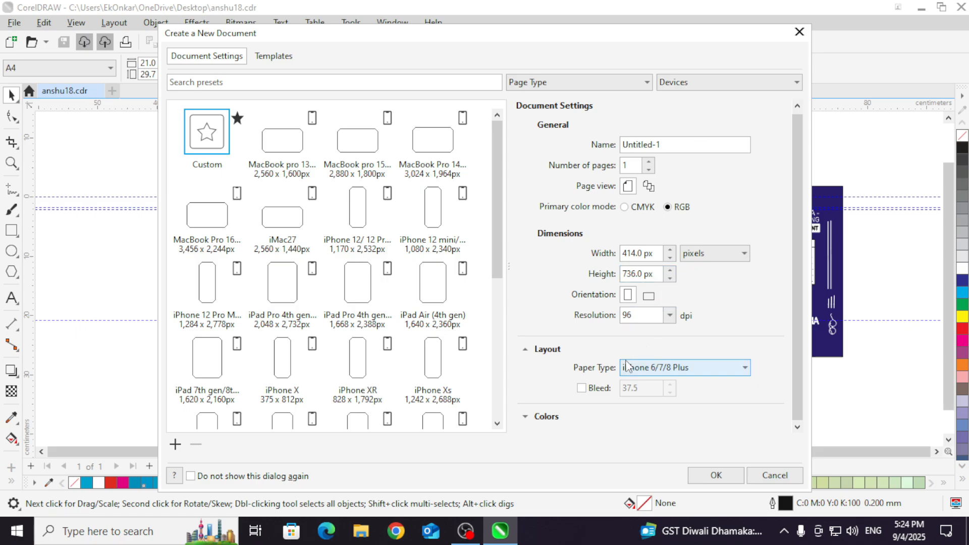
Step: Review the color profile settings and create the new document
click(534, 417)
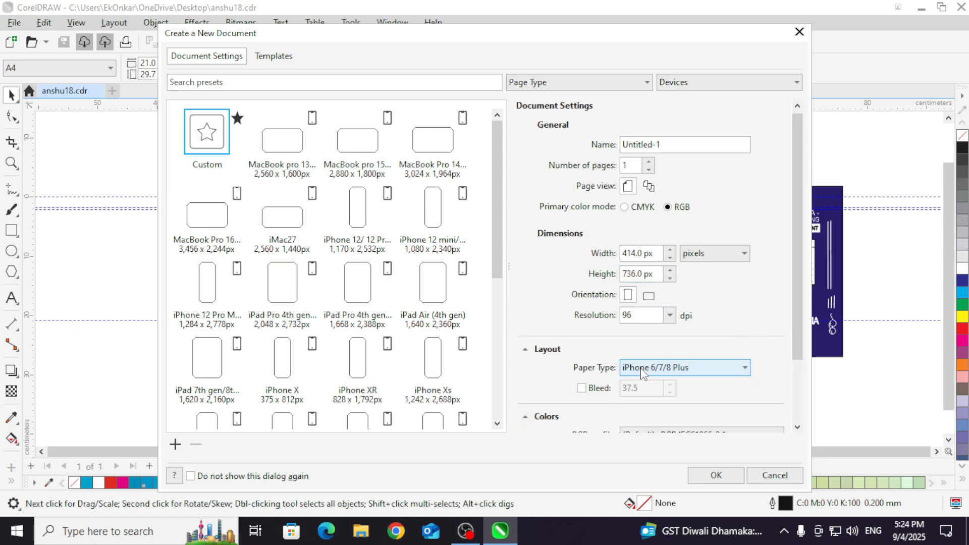
drag(796, 285, 797, 345)
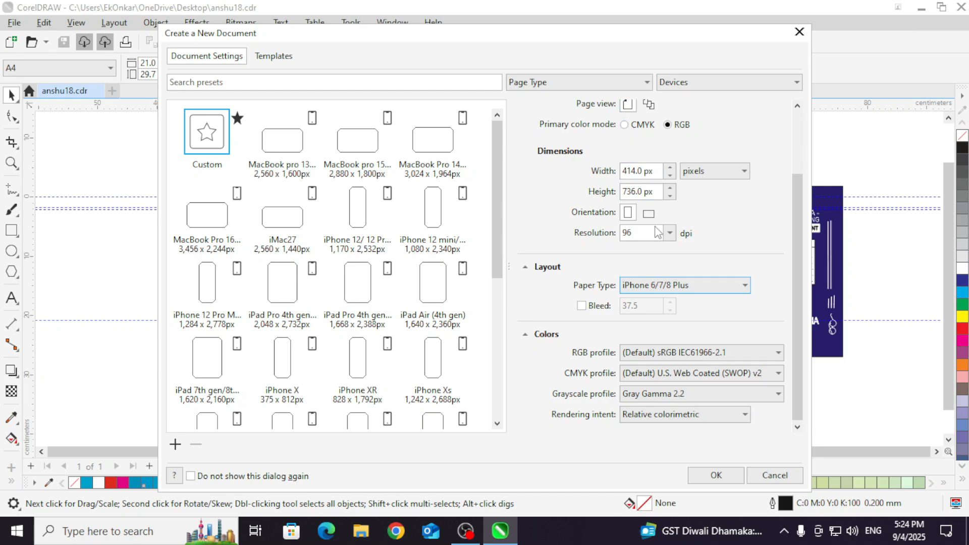
click(715, 474)
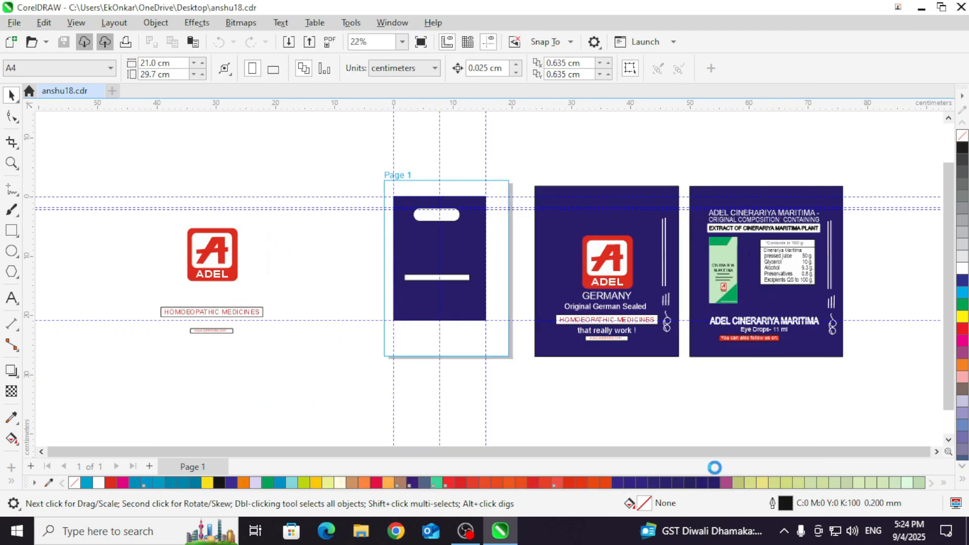
scroll(571, 255, down, 2)
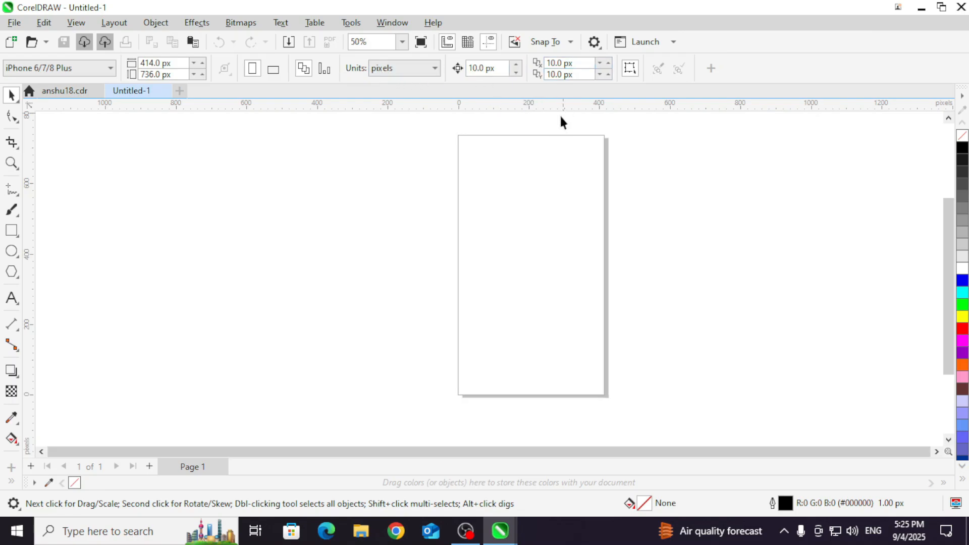
Step: Change the page size to Android mobile and try the landscape orientation before returning to portrait
click(112, 69)
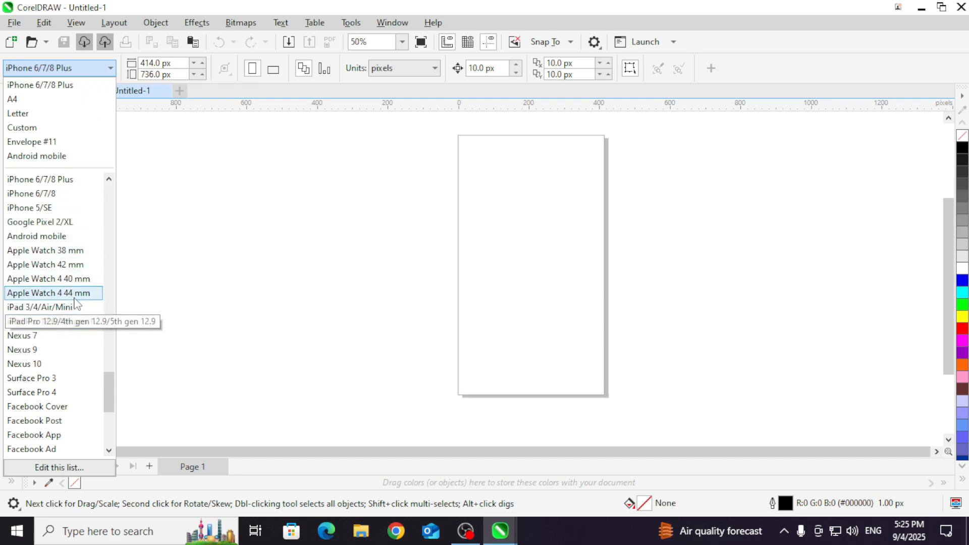
click(76, 236)
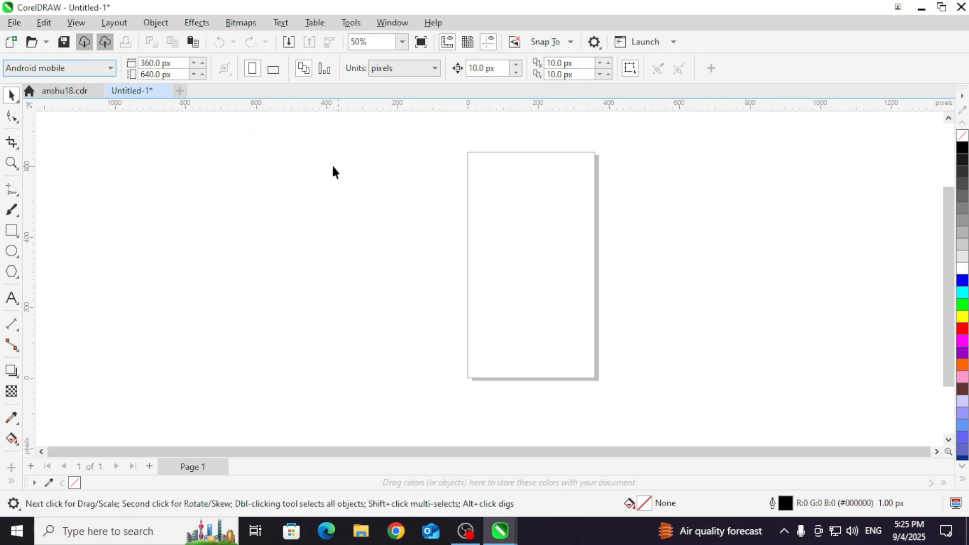
click(273, 69)
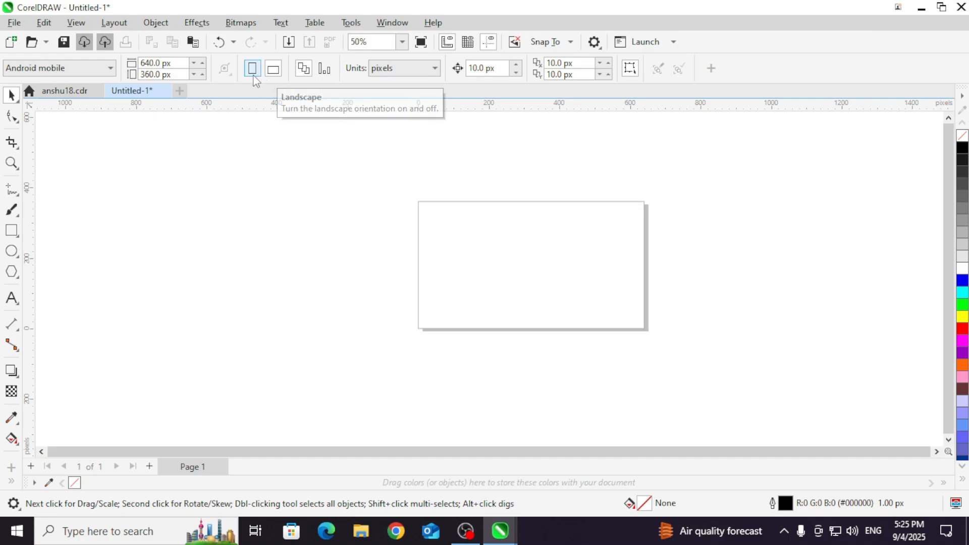
click(253, 71)
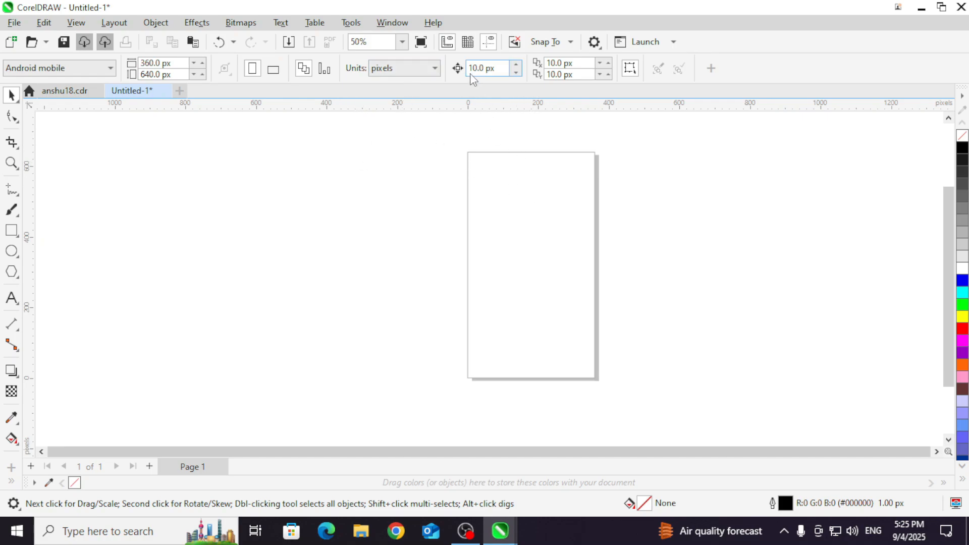
Step: Draw a rectangle about 133 by 85 px near the top of the page and fill it with cyan
click(12, 230)
drag(536, 208, 489, 178)
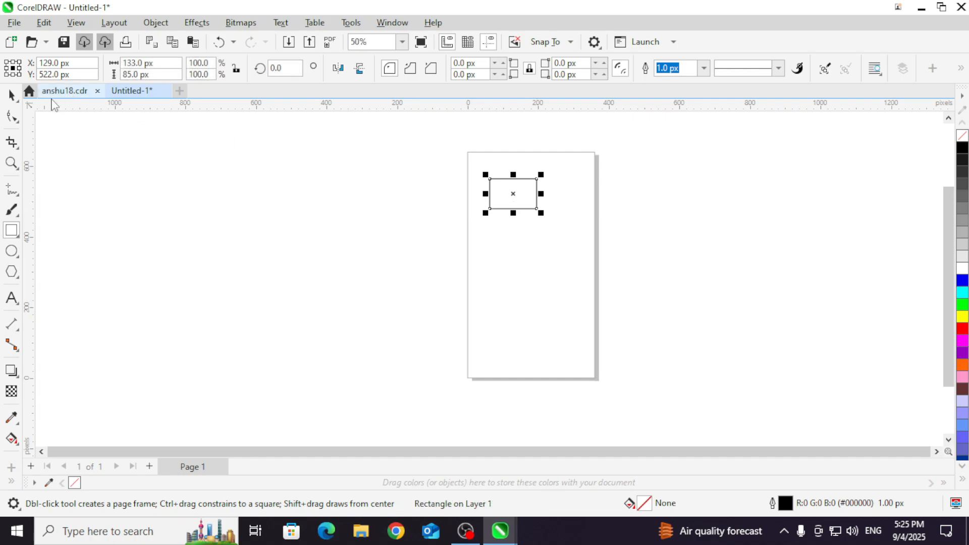
click(12, 95)
click(962, 293)
scroll(537, 167, up, 3)
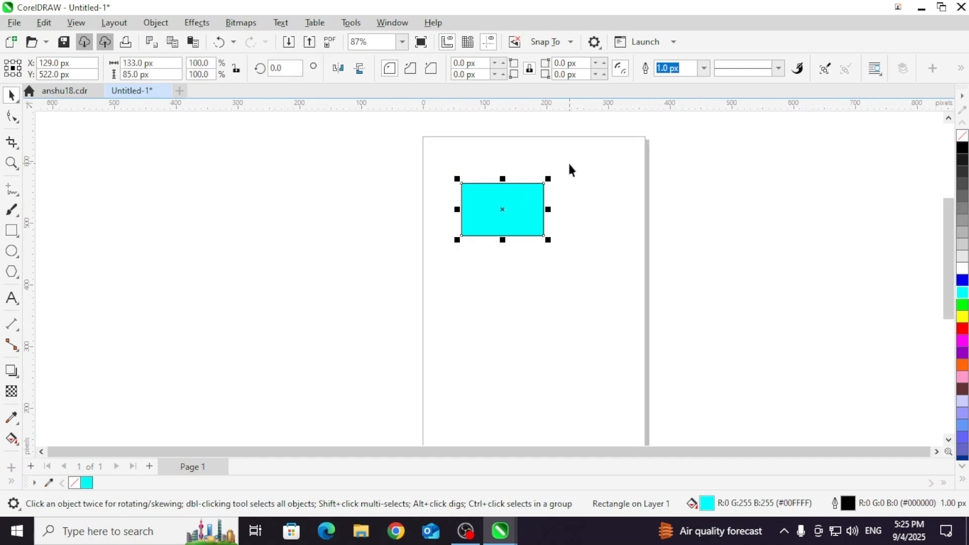
Step: Nudge the cyan rectangle down the page in 10 px steps to Y 442 px and deselect it
key(Down)
key(Down)
key(Down)
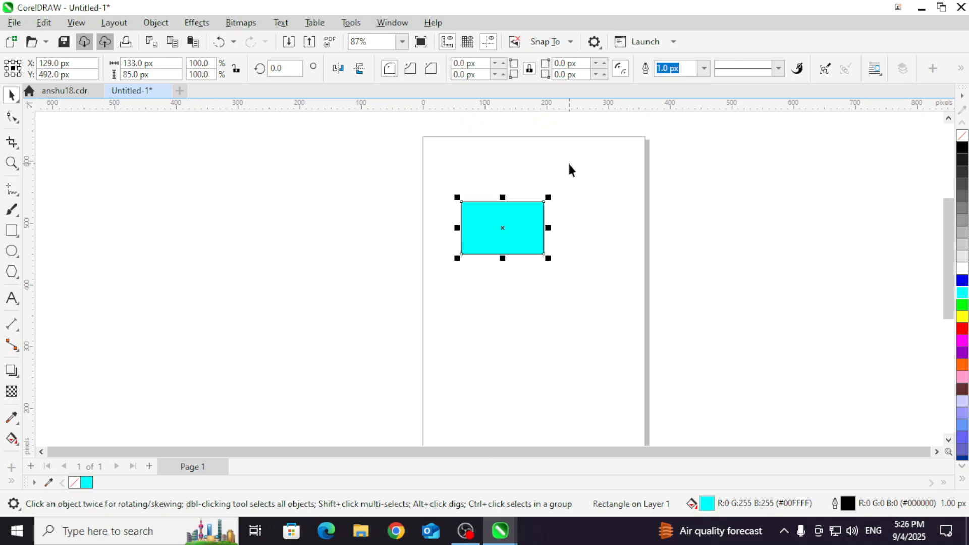
key(Down)
key(Down)
key(Down)
key(Down)
key(Down)
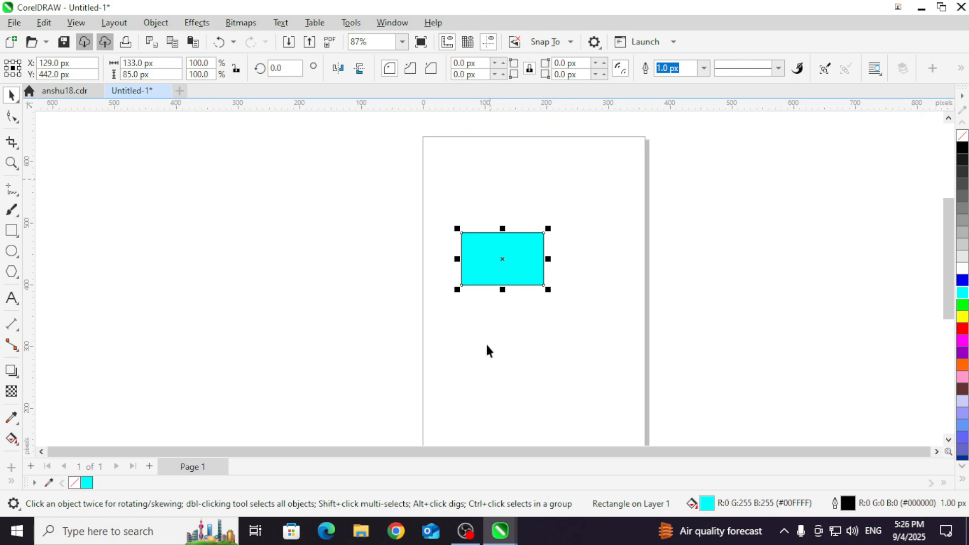
click(486, 183)
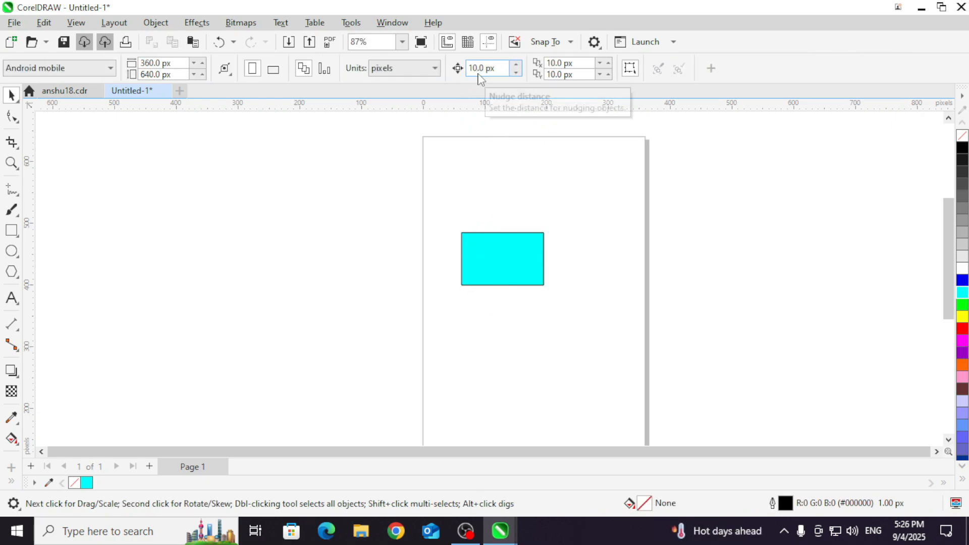
Step: Nudge the rectangle down, right and up in 10 px steps, ending at X 179 px, Y 432 px
click(527, 260)
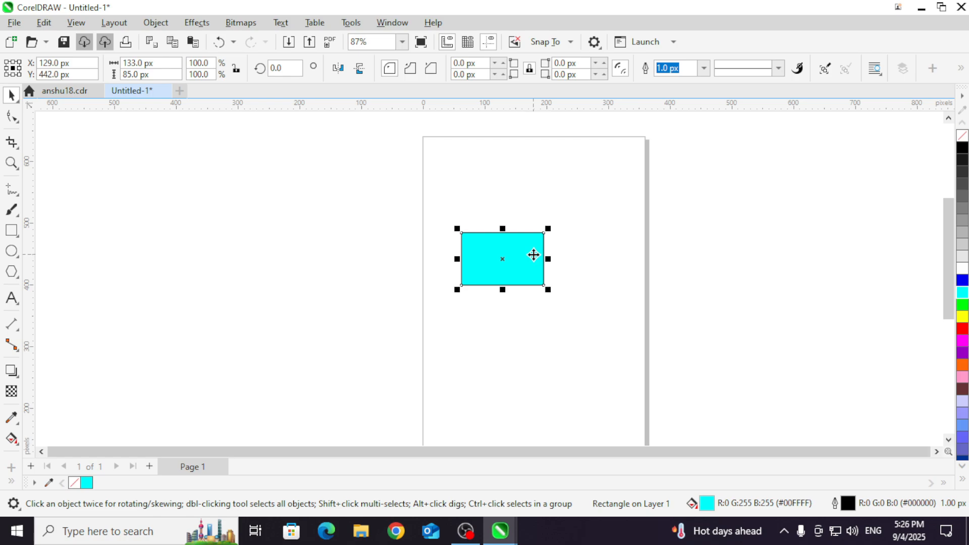
key(Down)
key(Down)
key(Down)
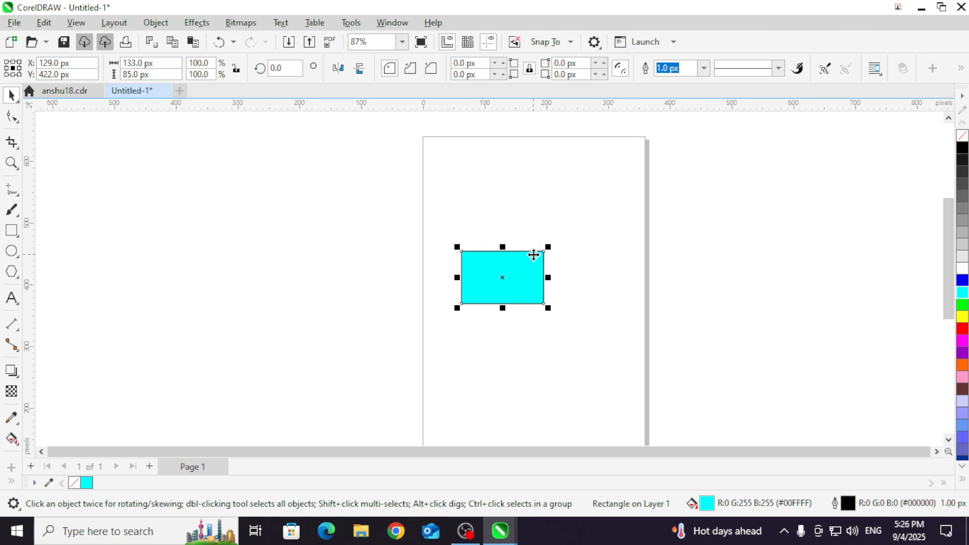
key(Right)
key(Right)
key(Right)
key(Up)
key(Up)
key(Up)
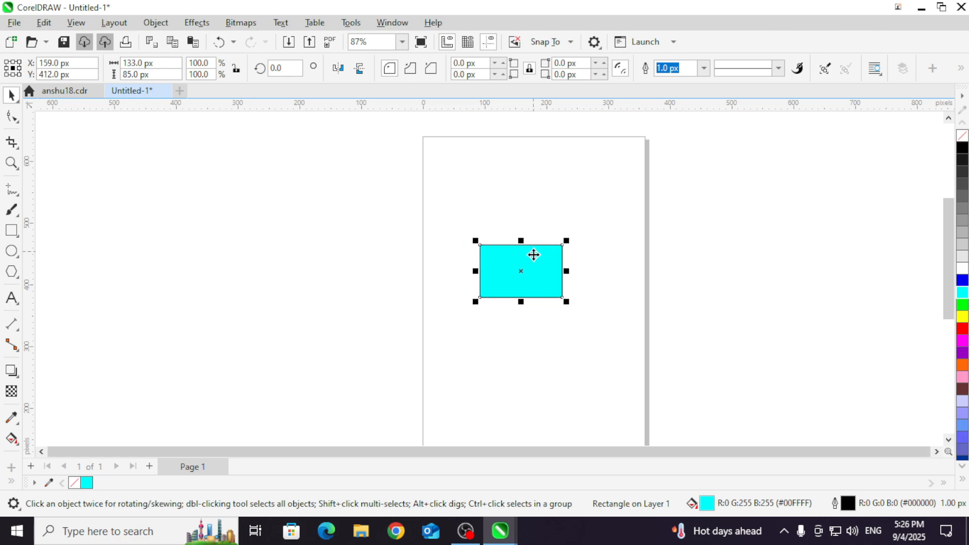
key(Down)
key(Right)
key(Right)
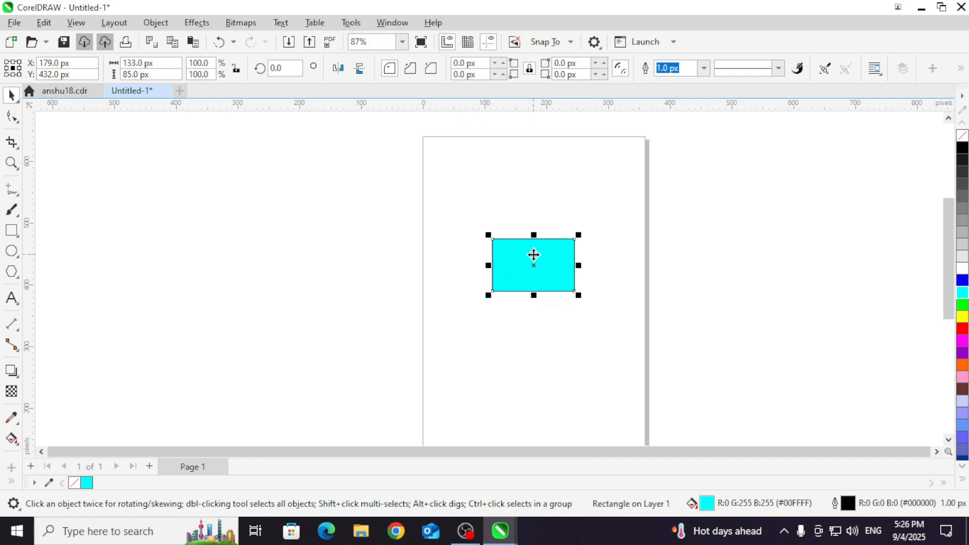
click(537, 203)
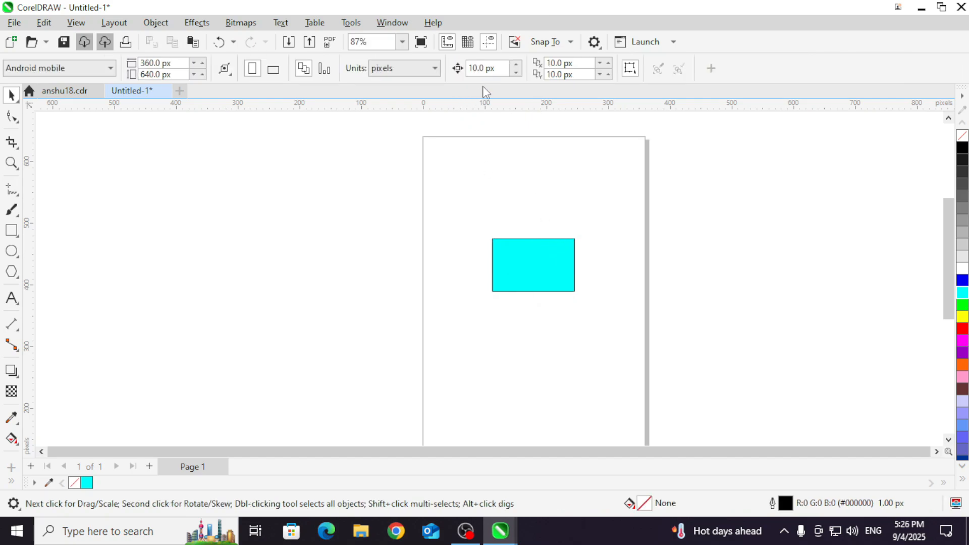
Step: Set the nudge distance to 20 px
click(495, 67)
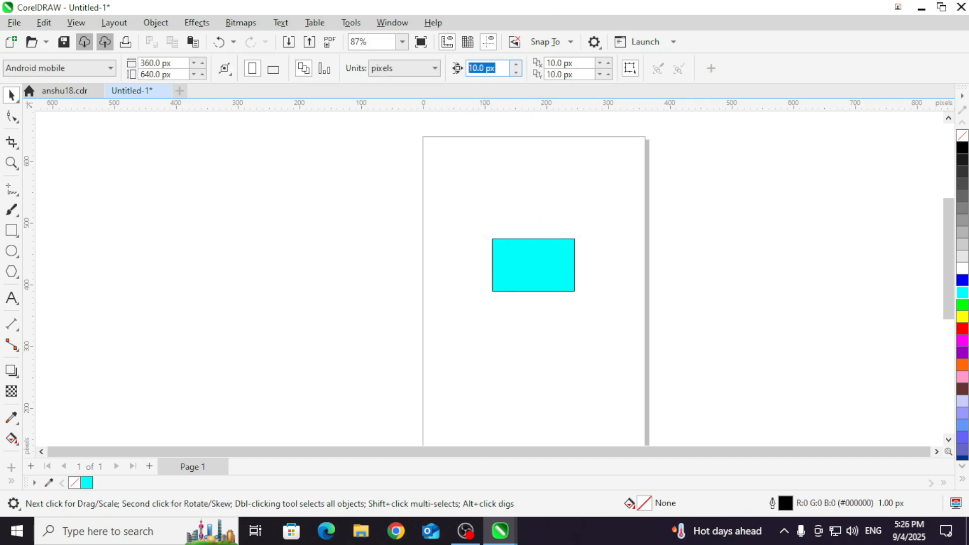
text(2.)
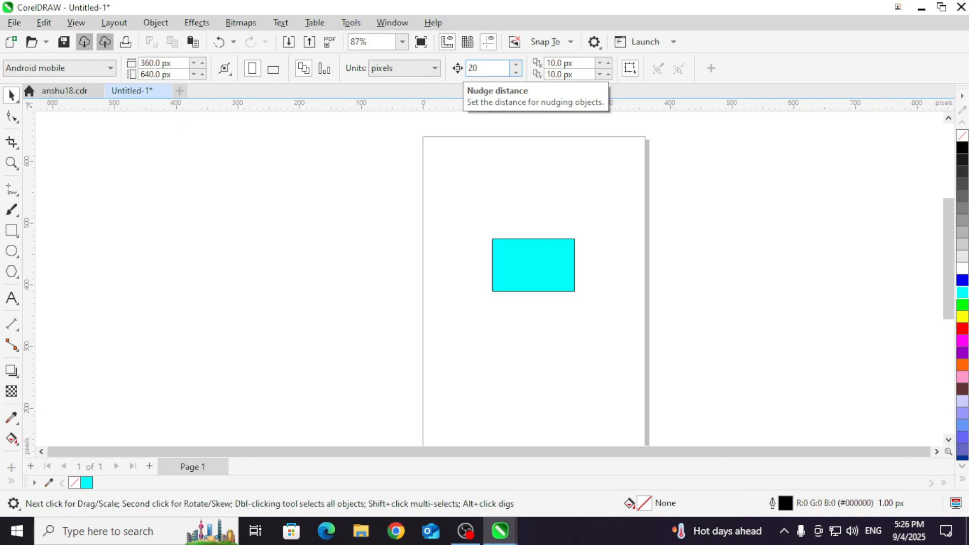
text(0)
key(Return)
Step: Nudge the rectangle down three times and up four times in 20 px steps, ending at Y 452 px
click(526, 281)
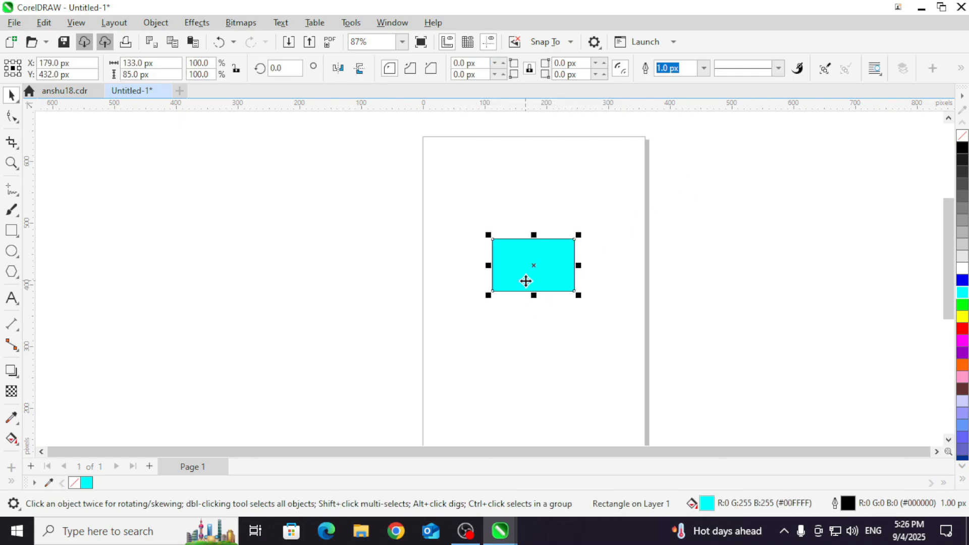
key(Down)
key(Down)
key(Down)
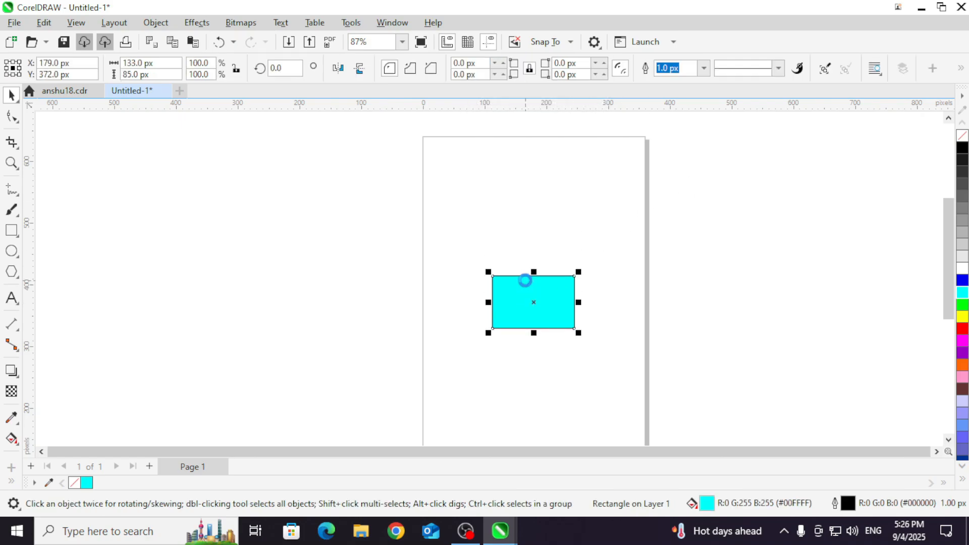
key(Up)
key(Up)
key(Up)
key(Up)
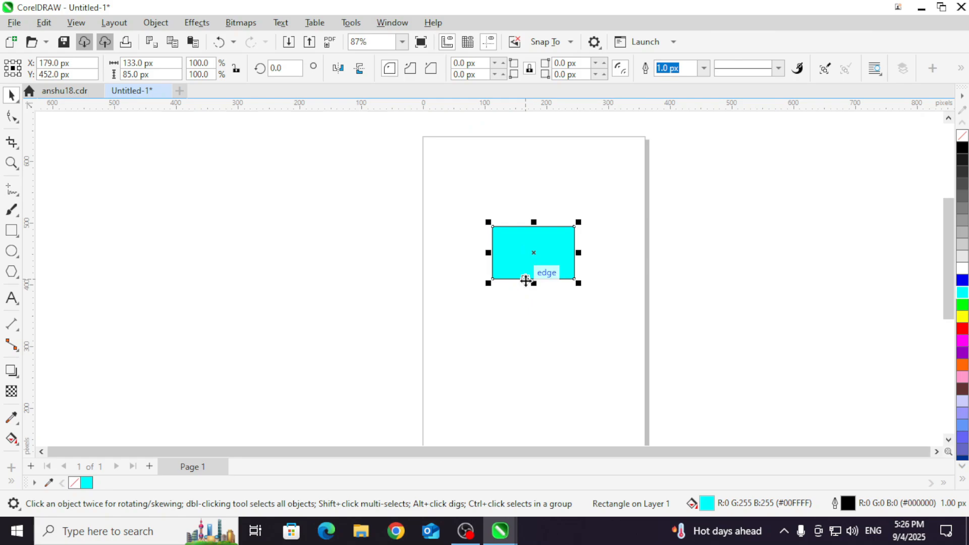
click(502, 147)
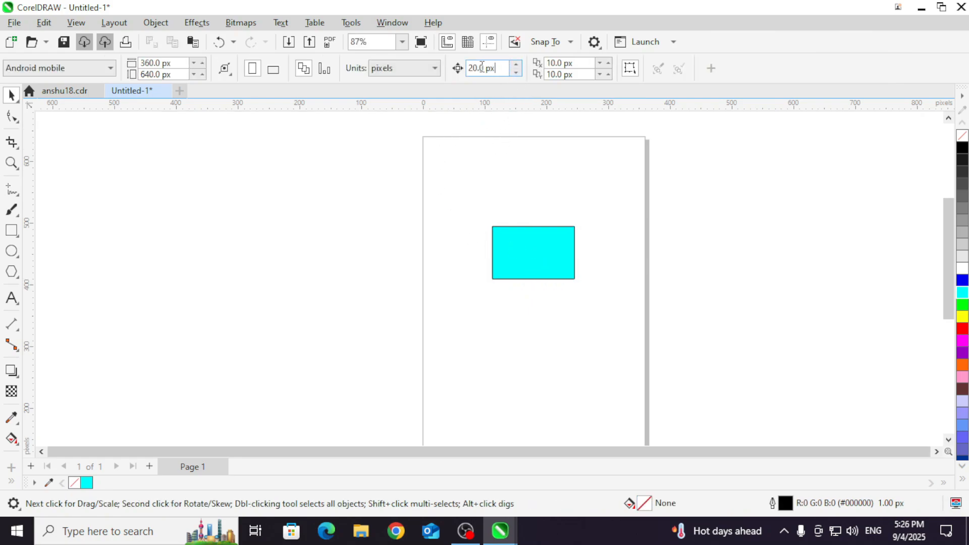
Step: Set the nudge distance to 50 px
double_click(482, 67)
text(10)
key(Return)
Step: Nudge the rectangle up and down in 50 px steps, ending at Y 402 px
click(558, 244)
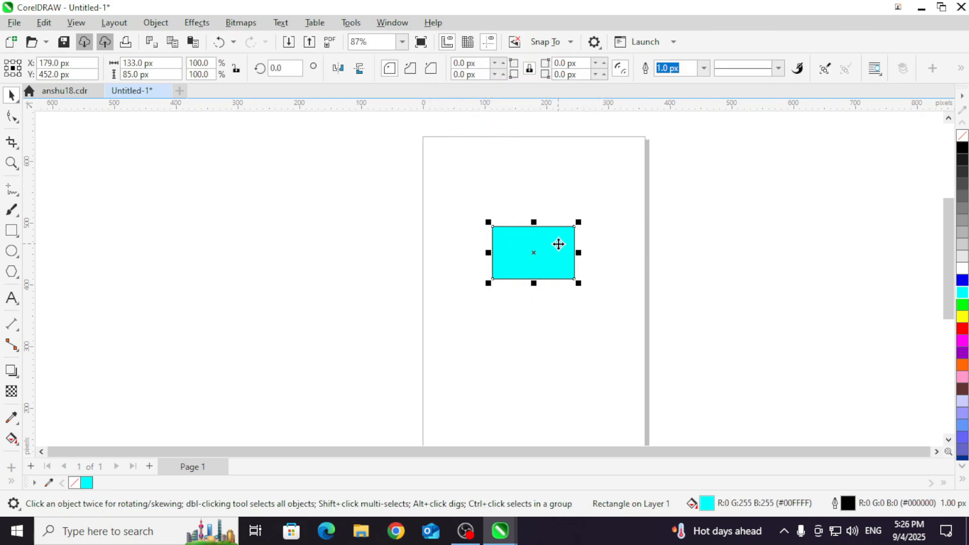
key(Up)
key(Up)
key(Up)
key(Down)
key(Down)
key(Down)
key(Down)
key(Down)
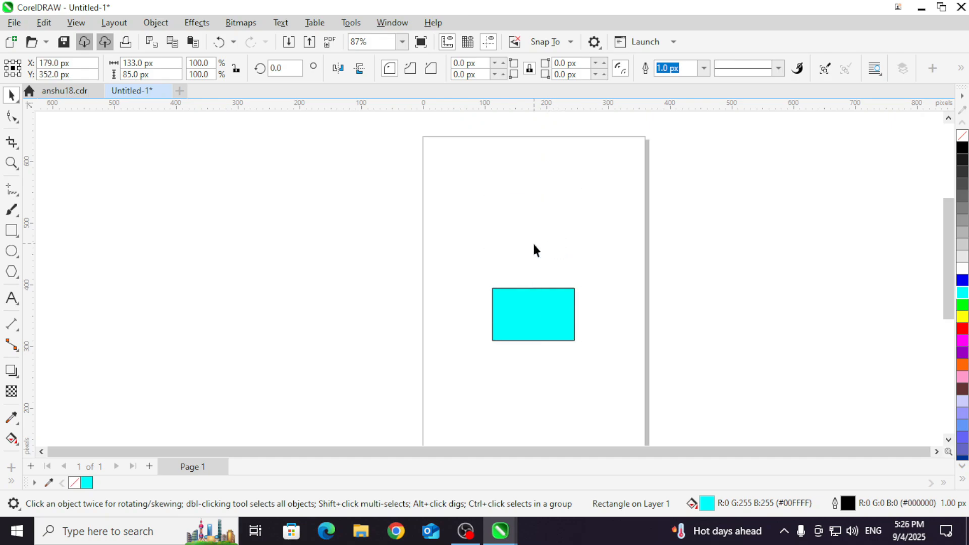
click(520, 135)
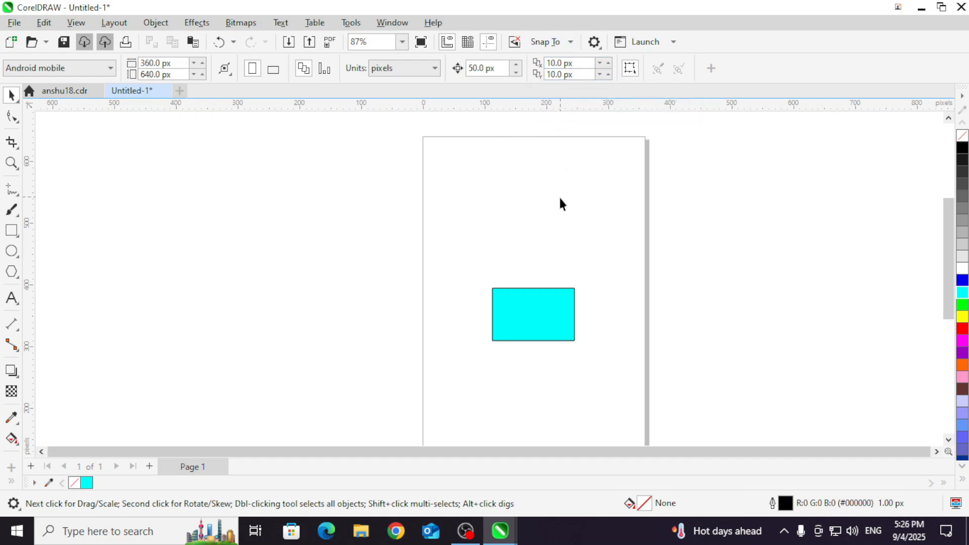
click(526, 308)
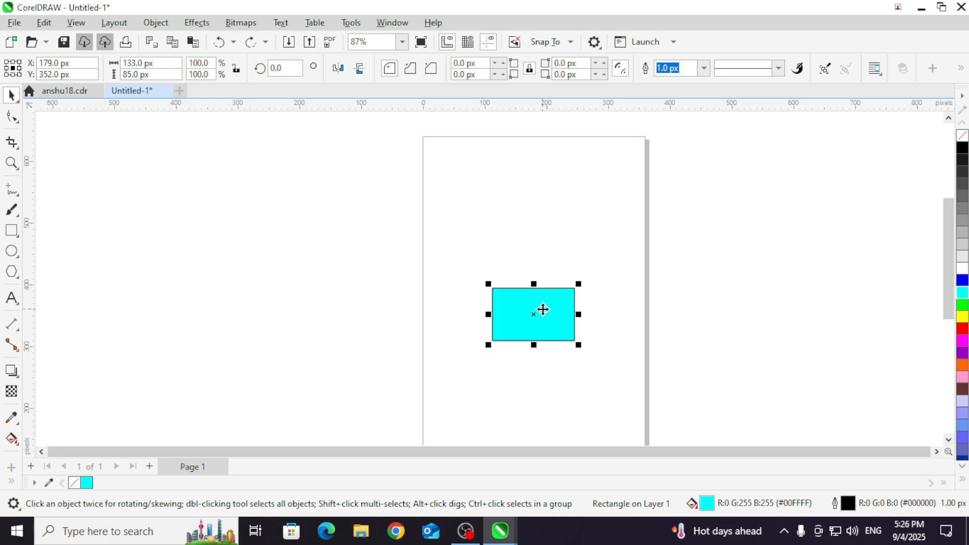
drag(542, 309, 543, 279)
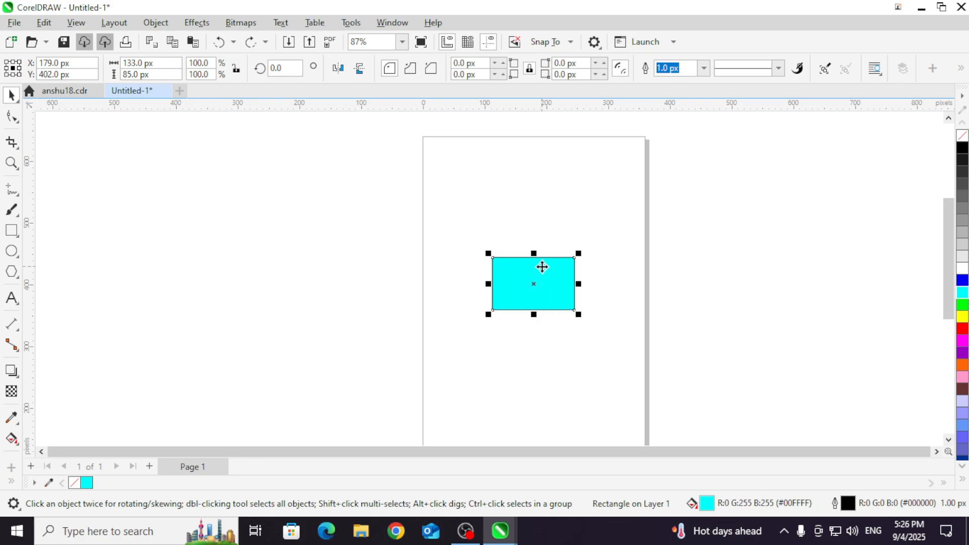
Step: Duplicate the cyan rectangle and move the copy up across the page's right edge
click(44, 23)
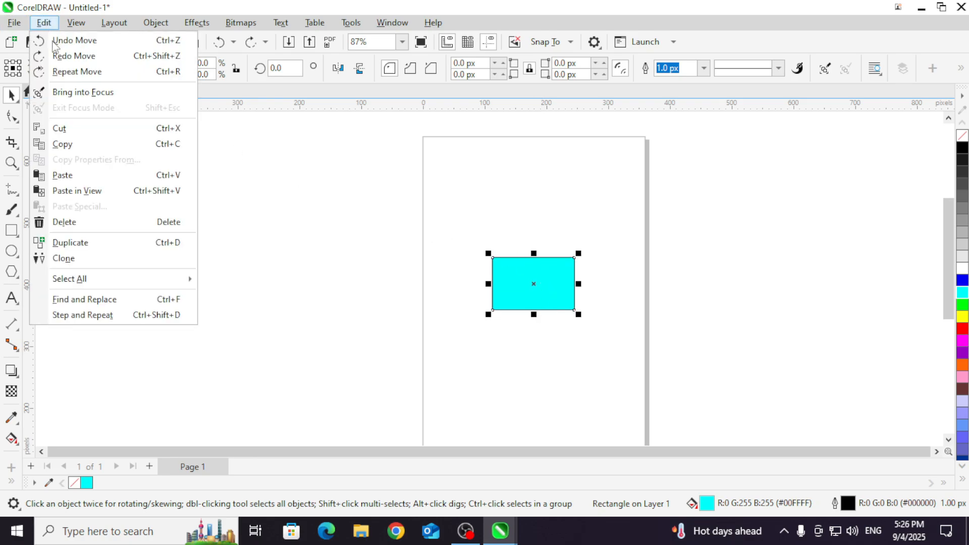
click(96, 243)
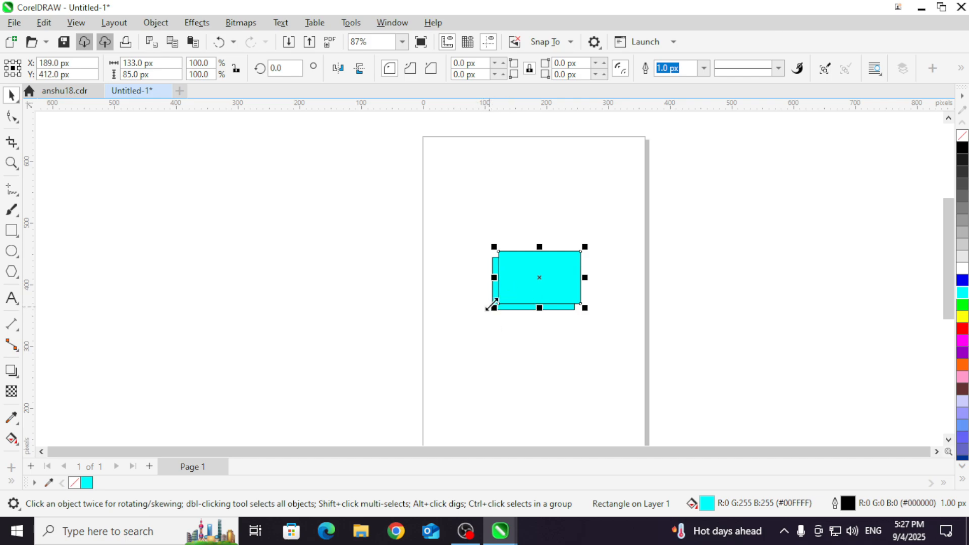
click(571, 192)
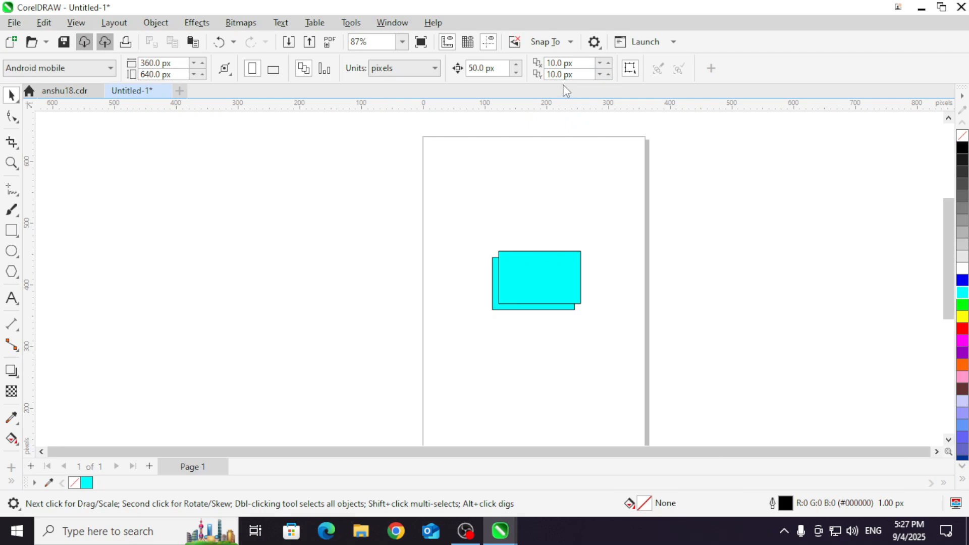
drag(537, 275, 642, 231)
click(537, 270)
click(571, 174)
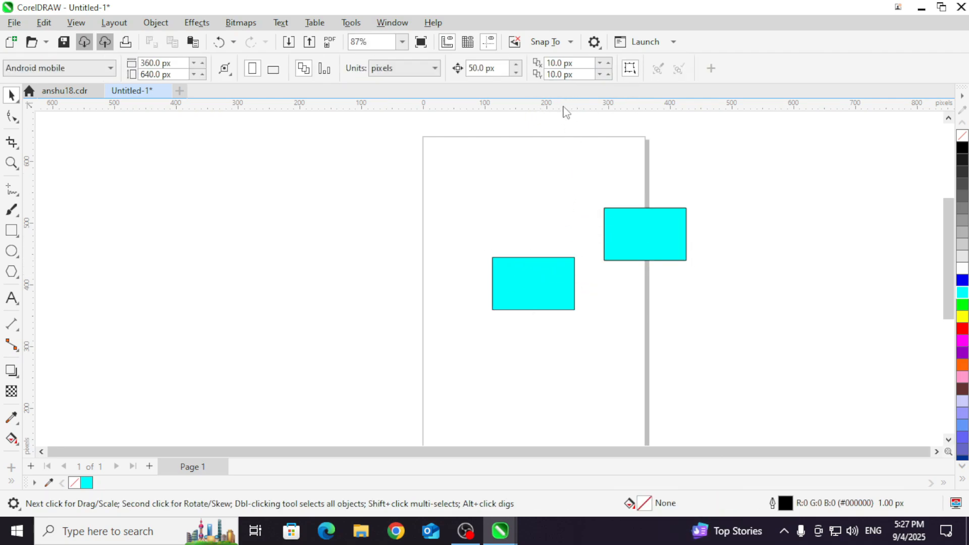
Step: Set the horizontal duplicate distance to 20 px and duplicate the rectangle in the middle of the page
drag(577, 63, 528, 65)
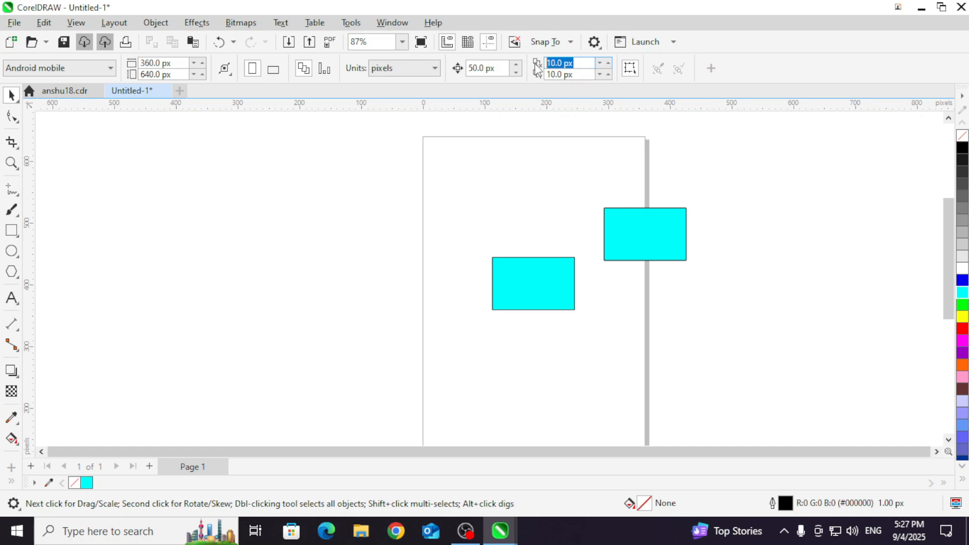
text(20)
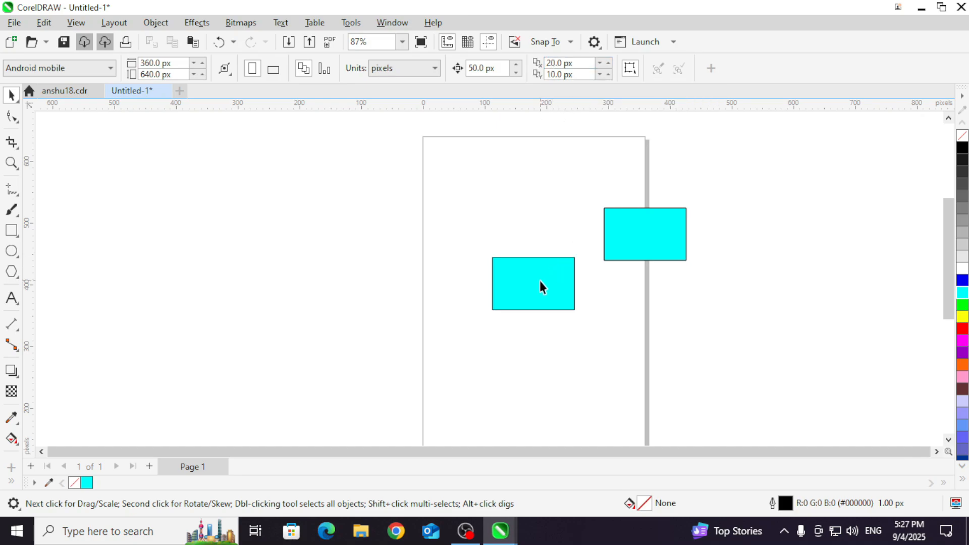
click(540, 286)
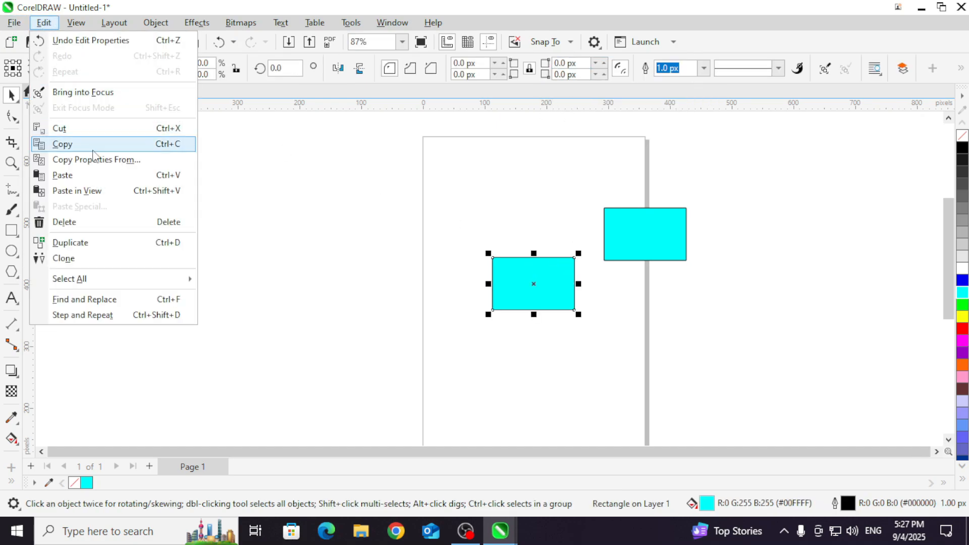
click(93, 243)
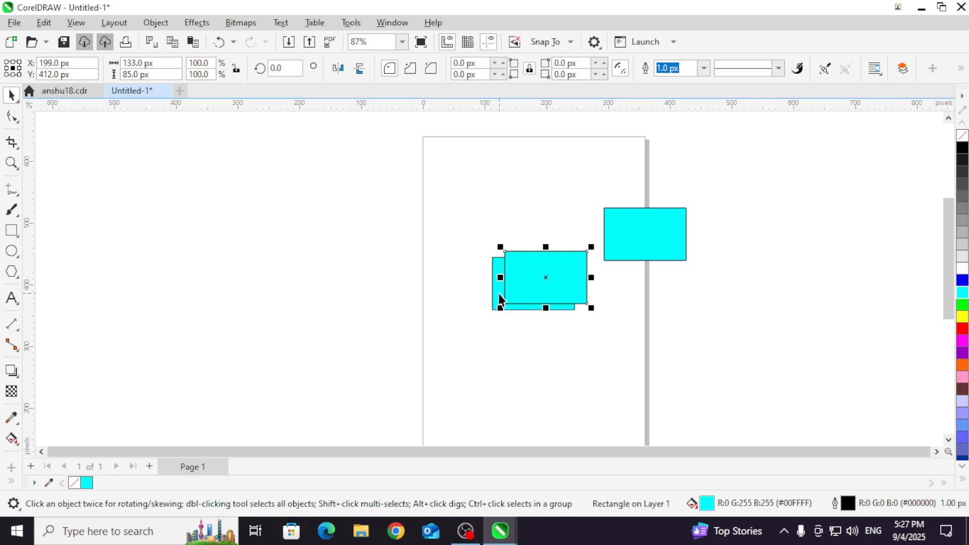
click(450, 224)
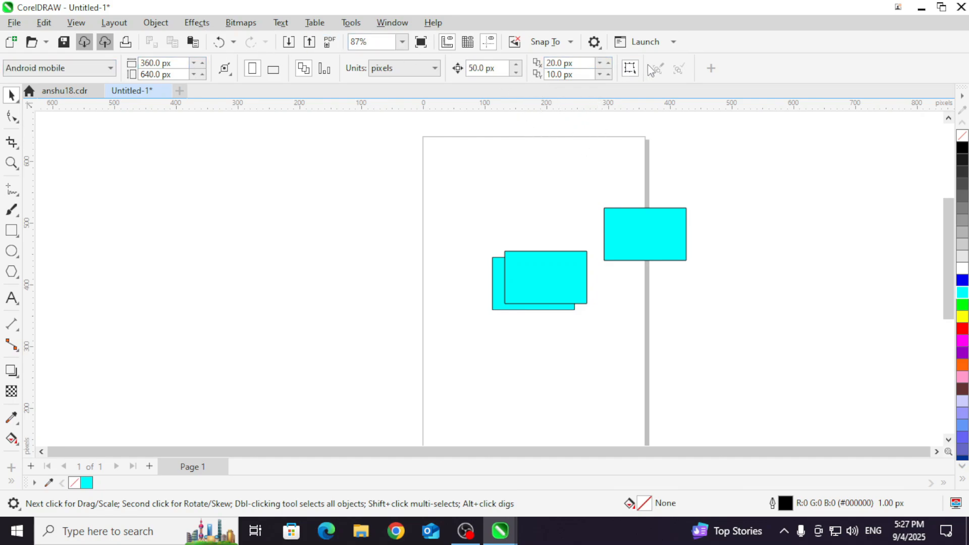
click(13, 23)
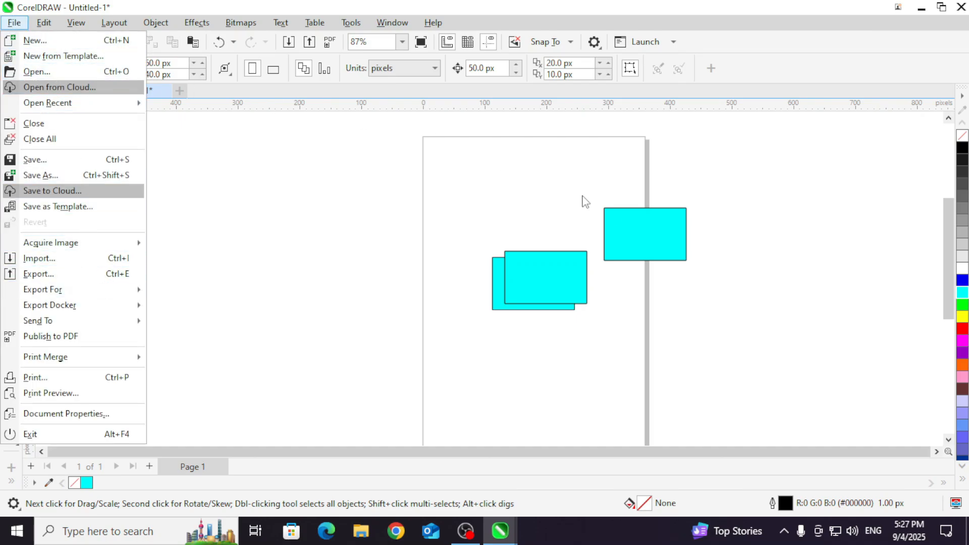
click(512, 180)
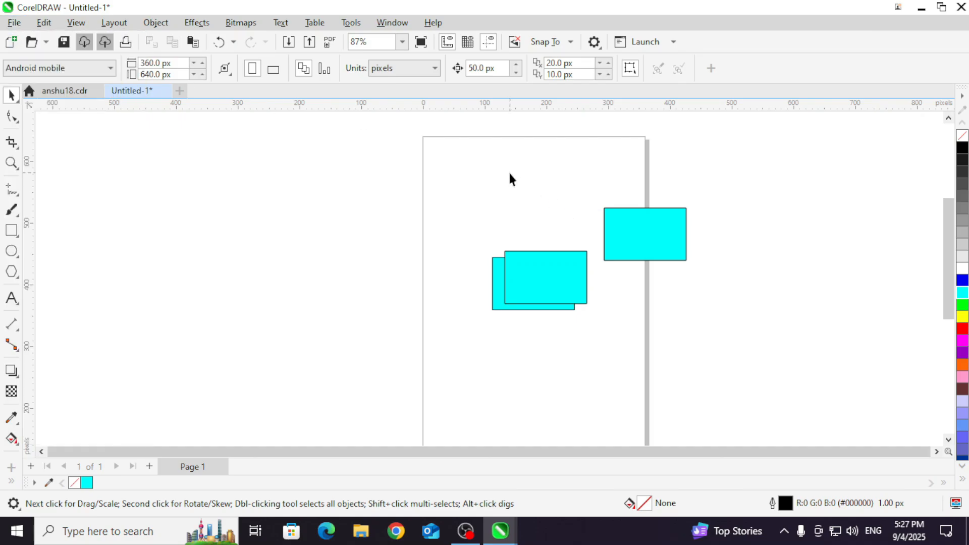
click(125, 26)
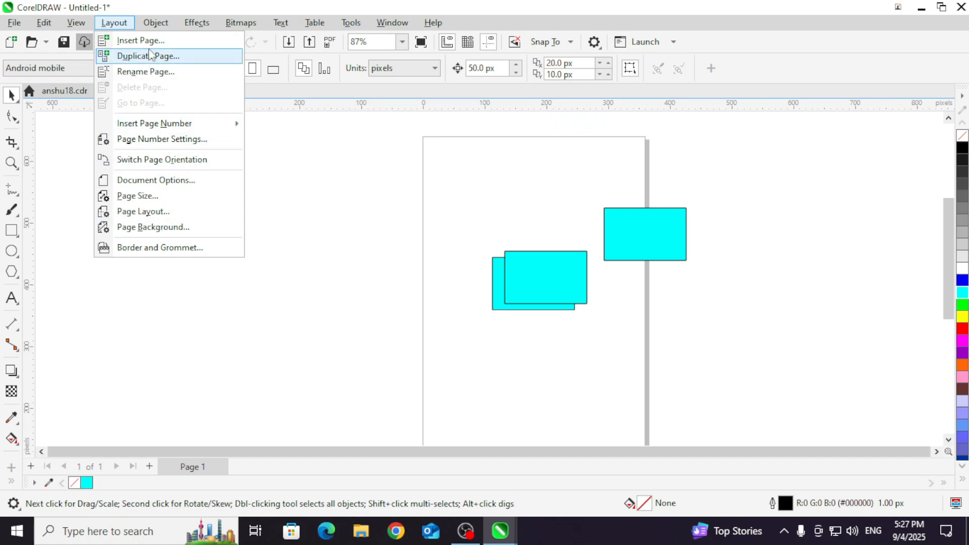
Step: Move the rectangle overlapping the page's right edge to near the page's upper edge and fill it yellow
scroll(548, 184, down, 2)
scroll(548, 184, down, 1)
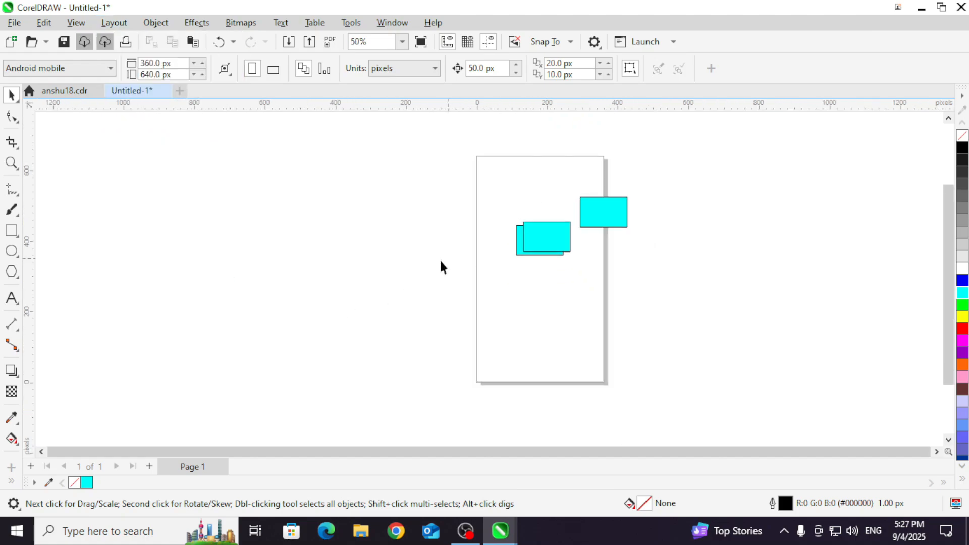
drag(618, 219, 543, 191)
click(962, 317)
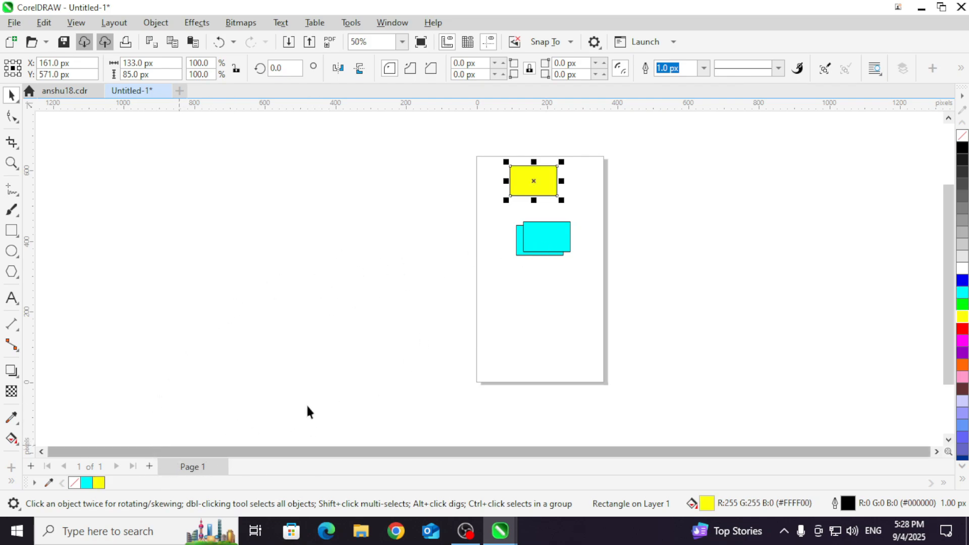
Step: Add a second page after Page 1, switch to it and dismiss the document defaults prompt
click(150, 466)
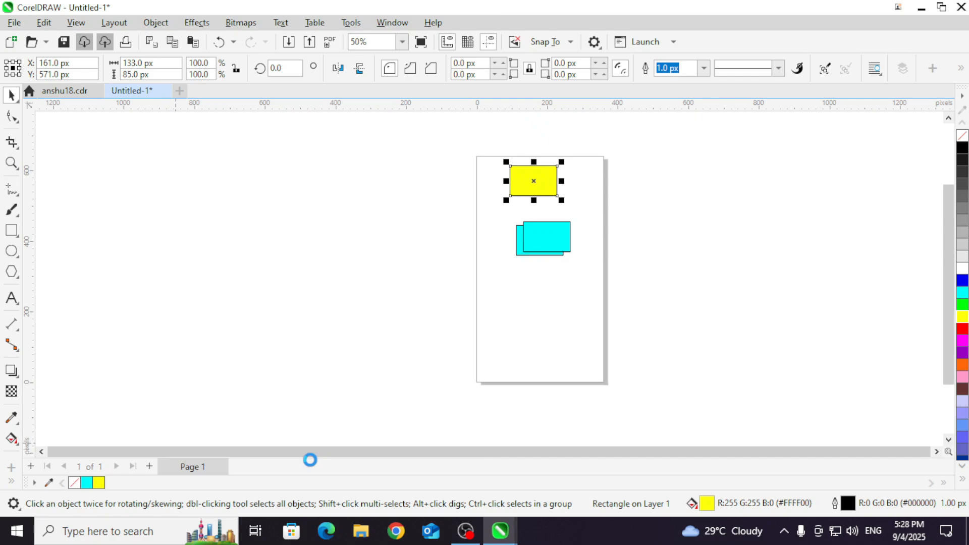
click(210, 466)
click(261, 470)
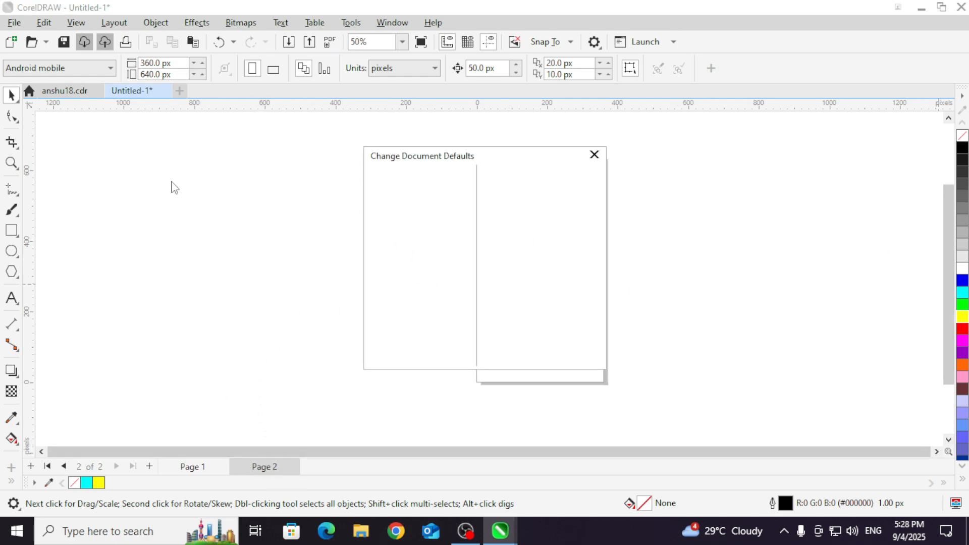
click(594, 155)
Step: Draw a rectangle about 225 by 441 px on Page 2 and fill it yellow
click(12, 230)
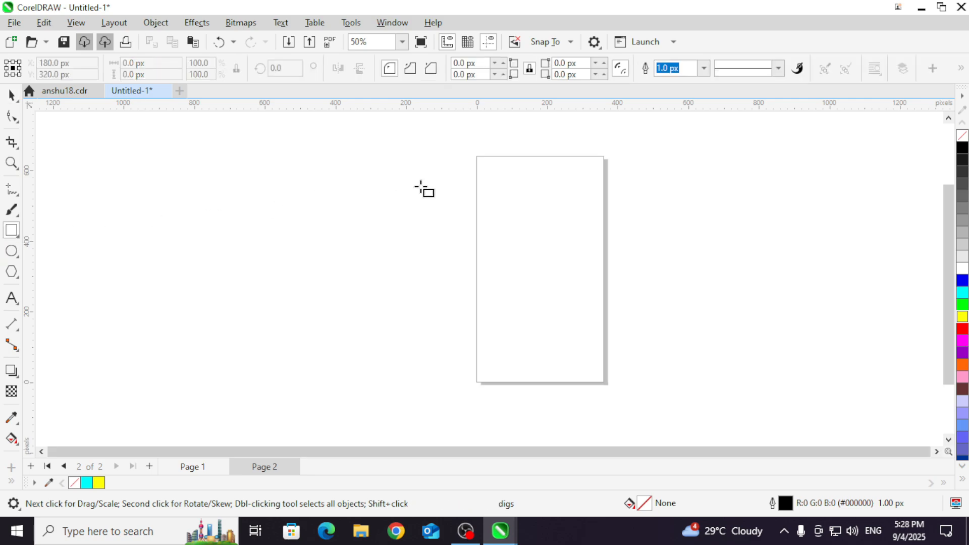
drag(512, 181, 591, 336)
click(962, 317)
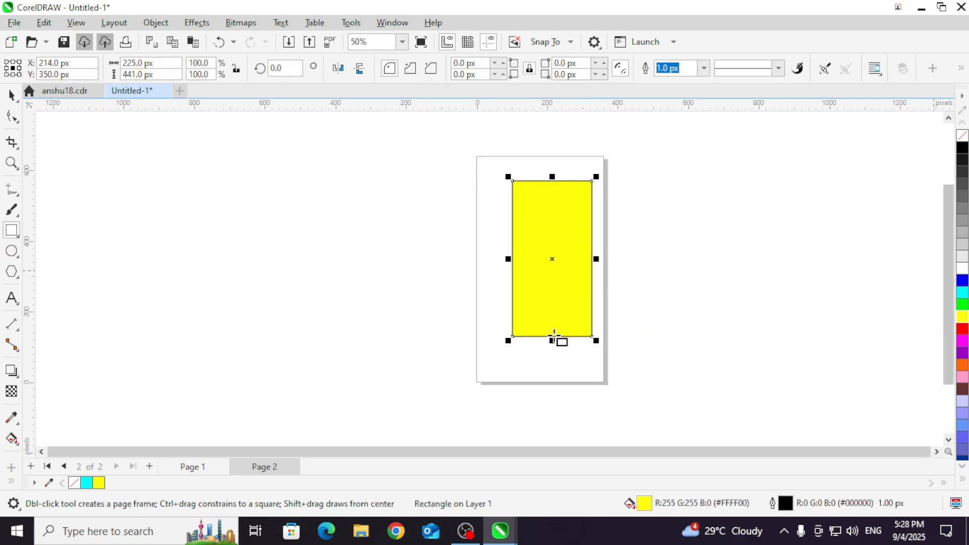
Step: Insert two pages after Page 1 using the Instagram Post page size
click(188, 465)
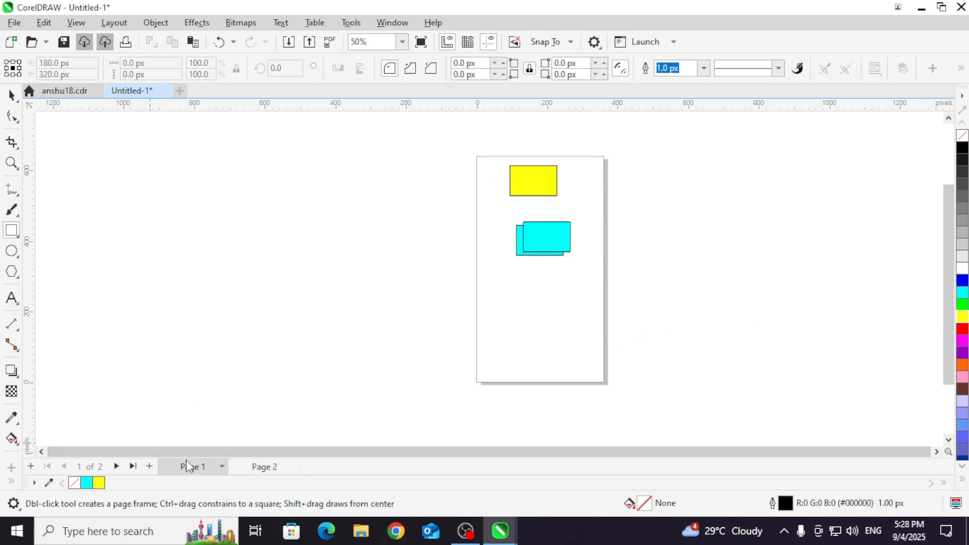
click(12, 96)
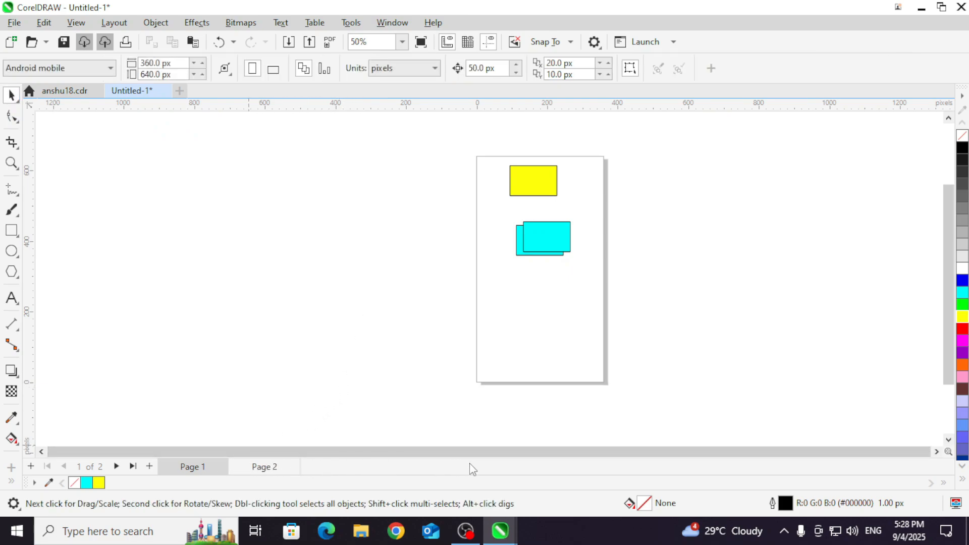
click(114, 24)
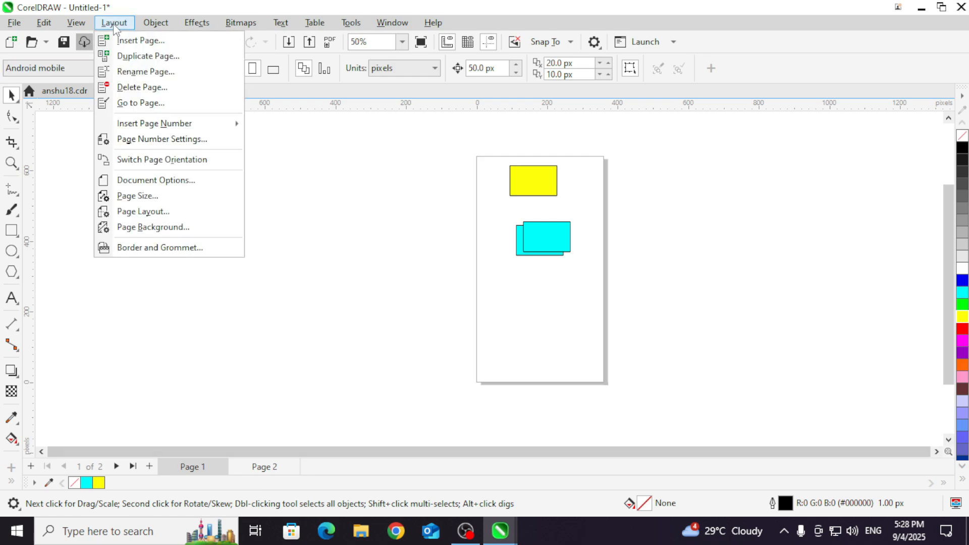
click(149, 41)
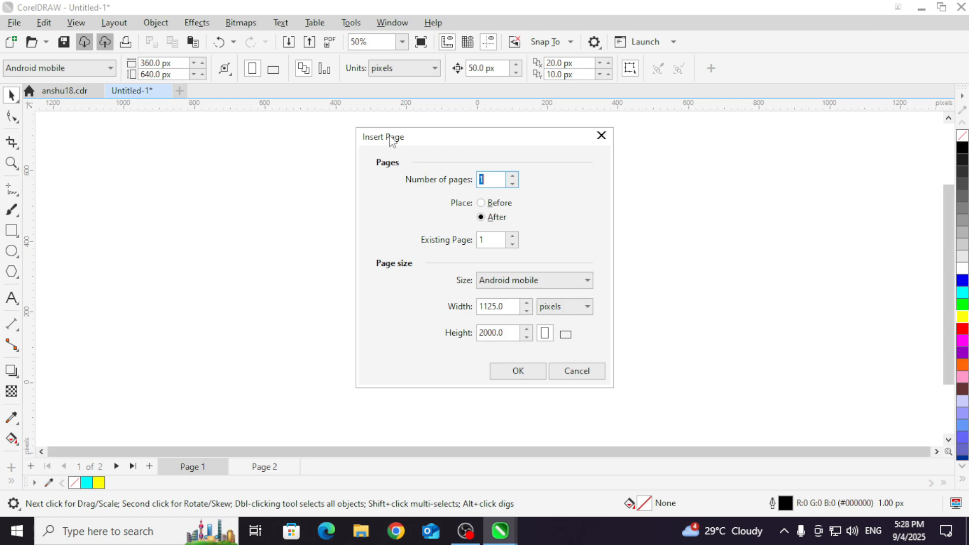
drag(457, 136, 314, 137)
click(326, 175)
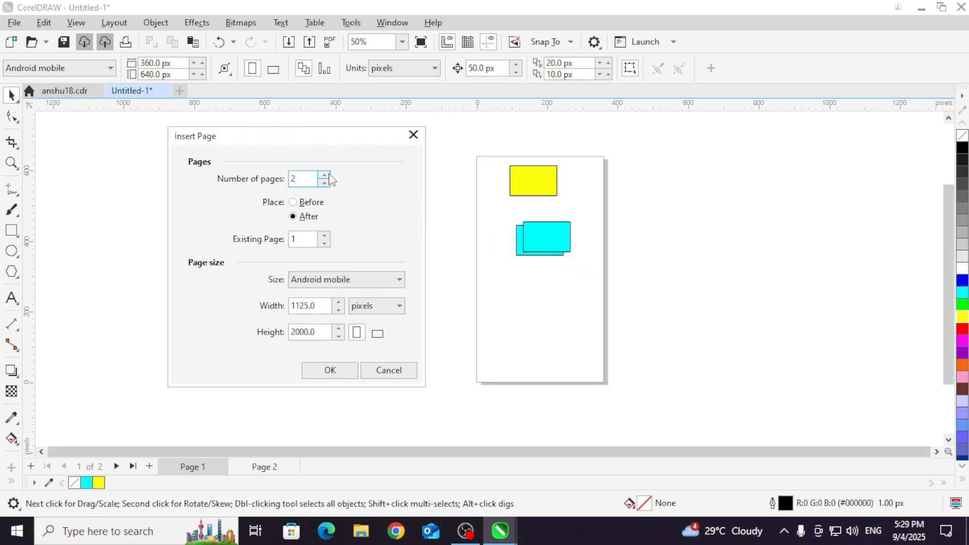
click(324, 175)
click(324, 183)
click(401, 281)
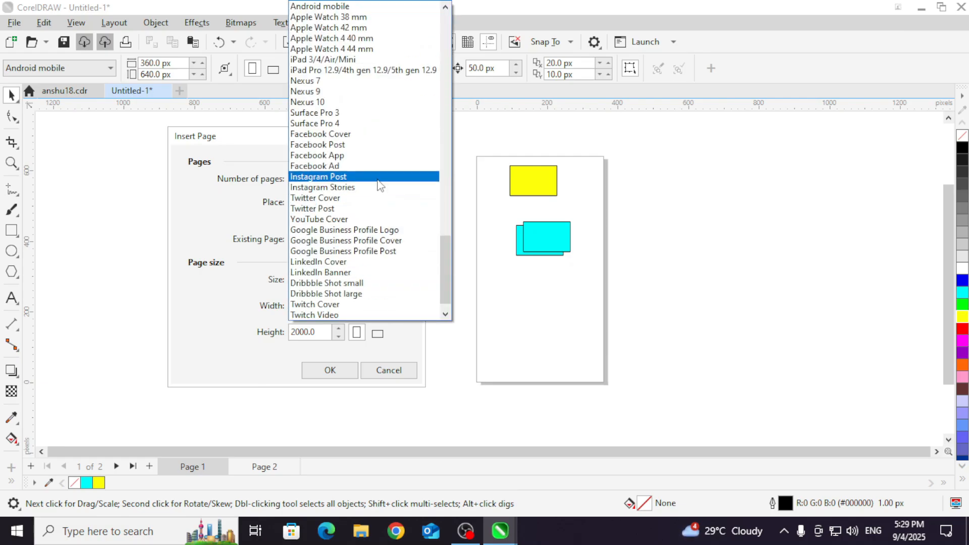
click(379, 185)
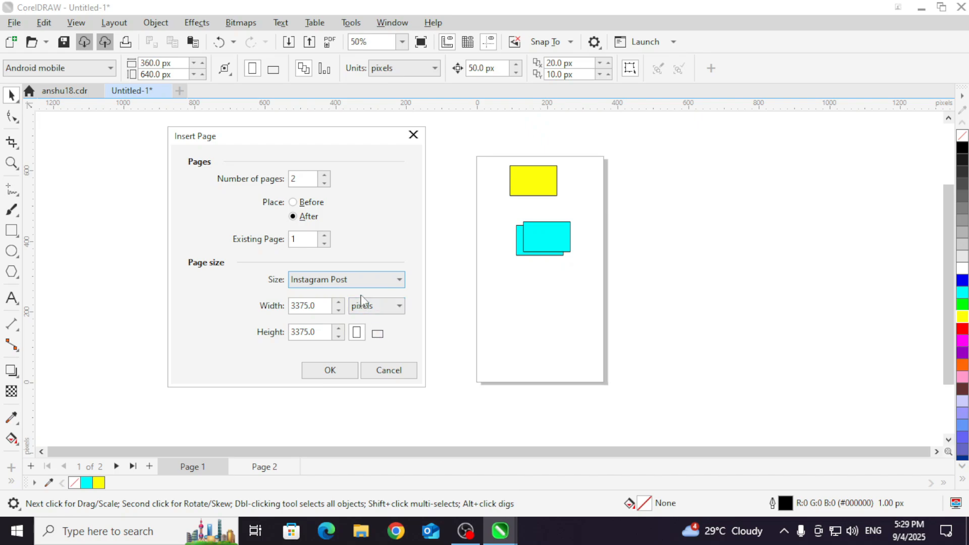
click(329, 371)
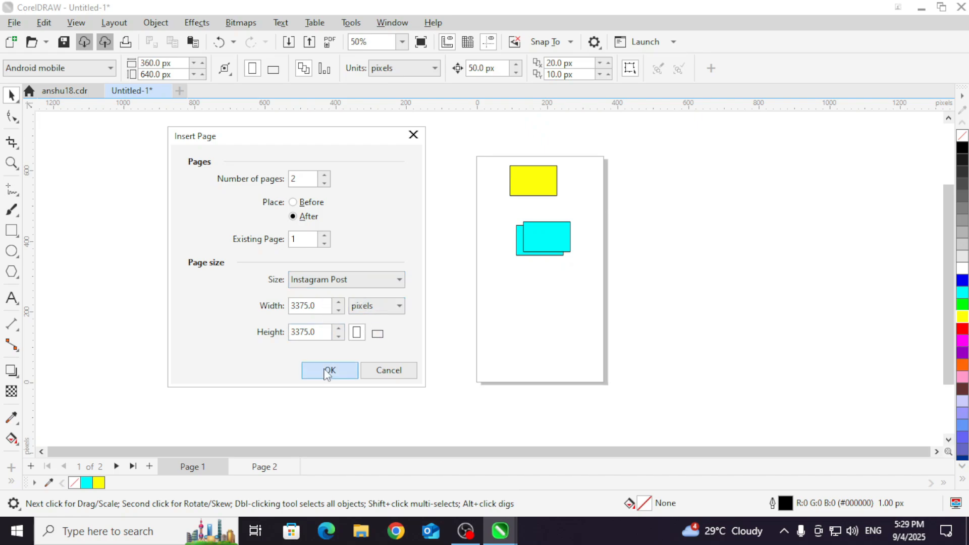
Step: Draw an ellipse about 684 by 704 px on the Instagram Post Page 2 and fill it cyan
scroll(415, 280, down, 2)
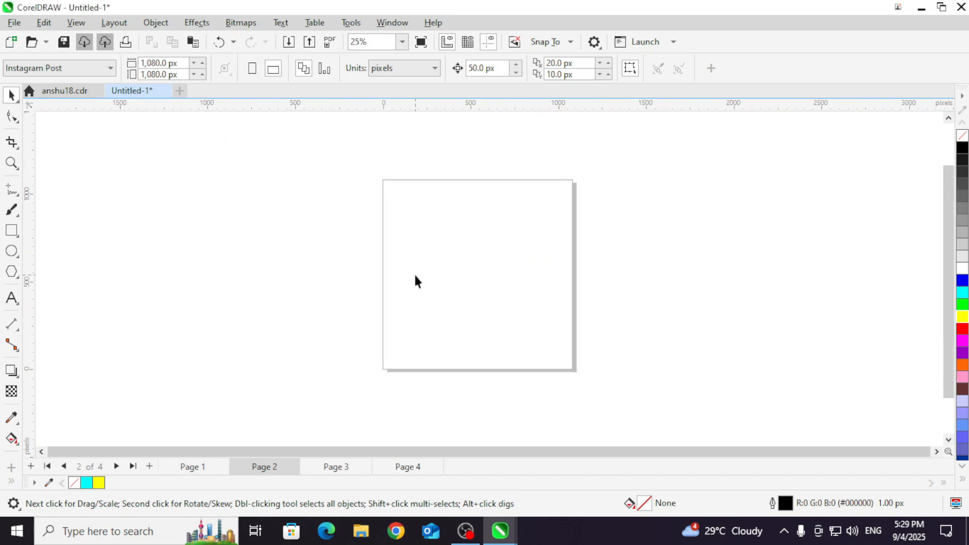
click(202, 467)
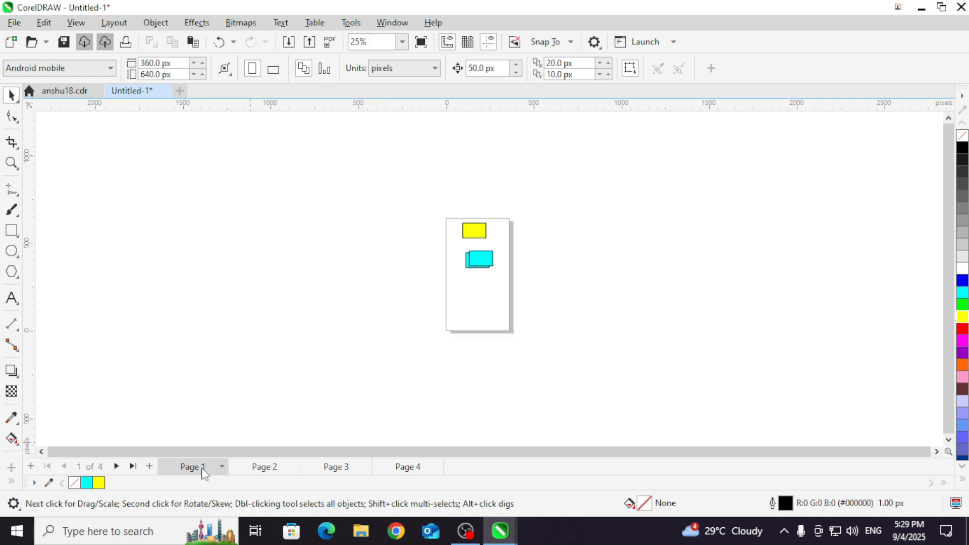
click(261, 470)
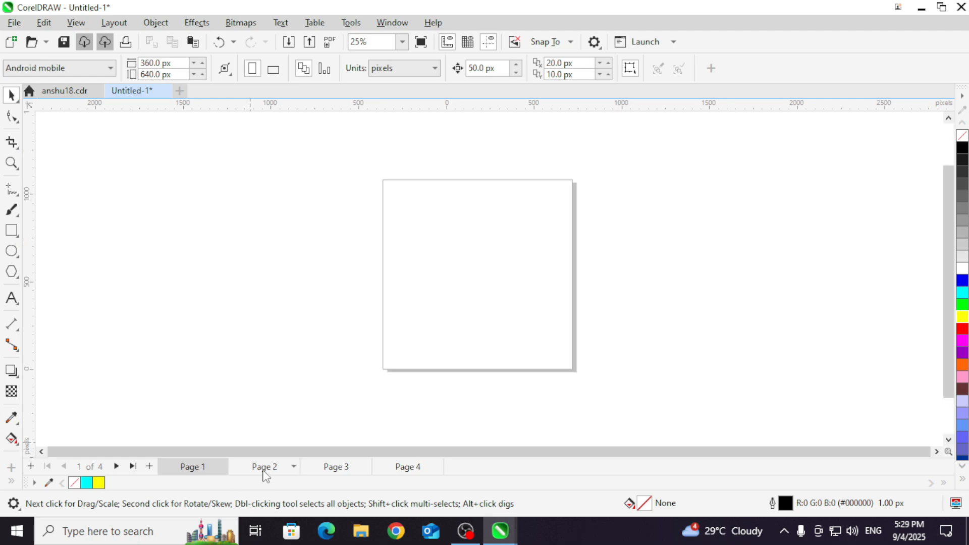
click(342, 470)
click(406, 469)
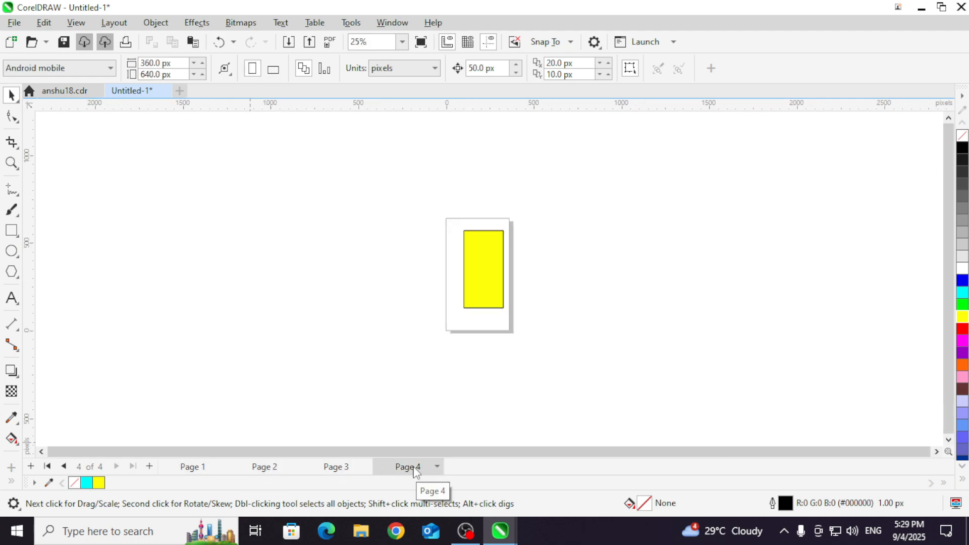
click(263, 467)
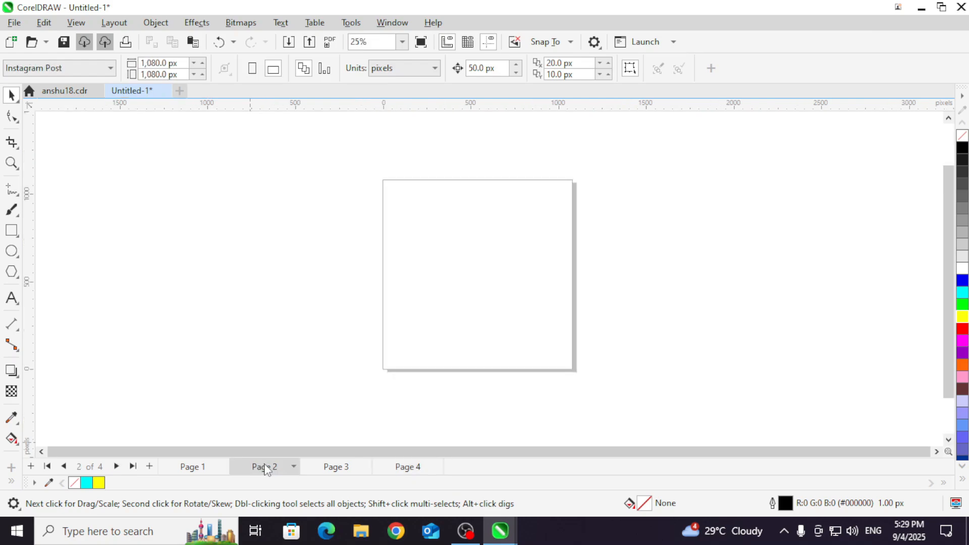
key(F7)
drag(406, 218, 526, 342)
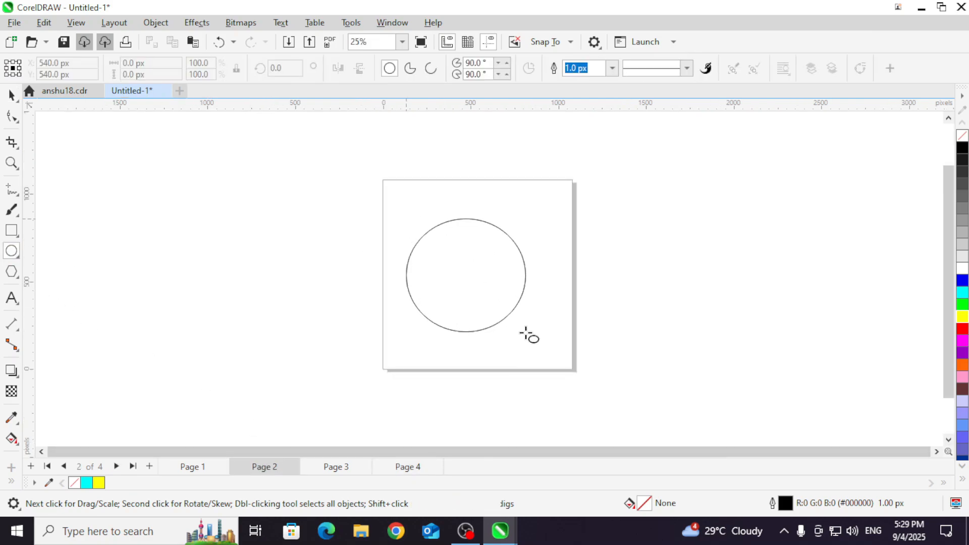
click(962, 292)
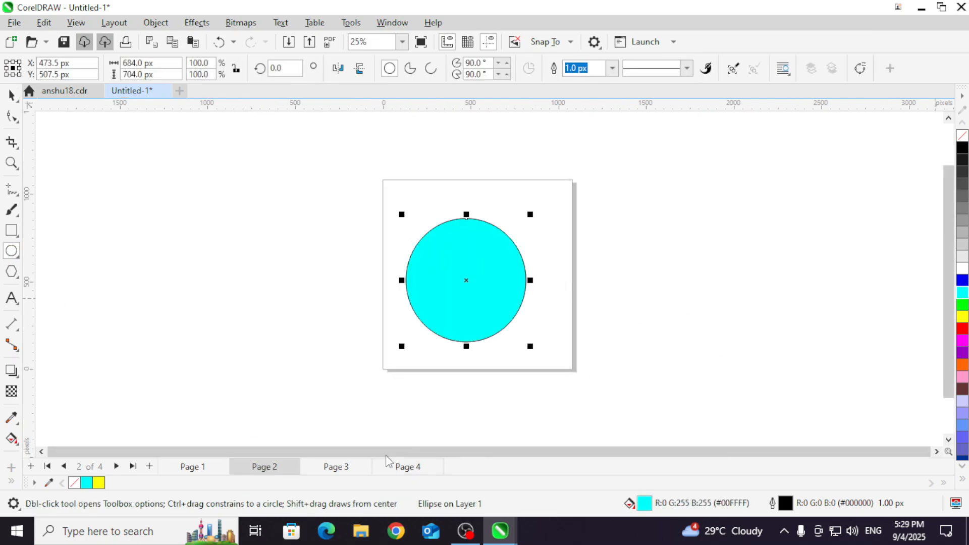
Step: Examine the contents of Pages 1 and 4 and the page commands available for Page 1
click(197, 471)
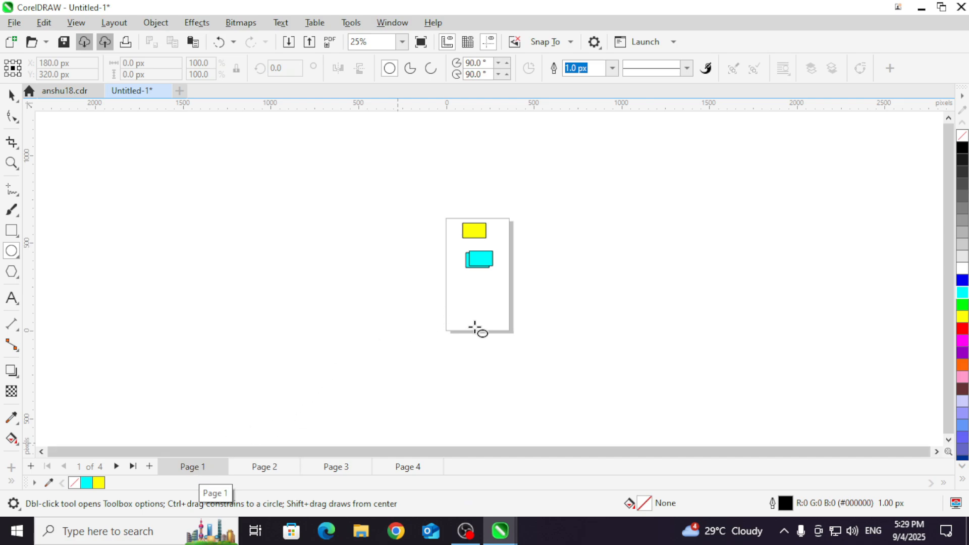
click(404, 469)
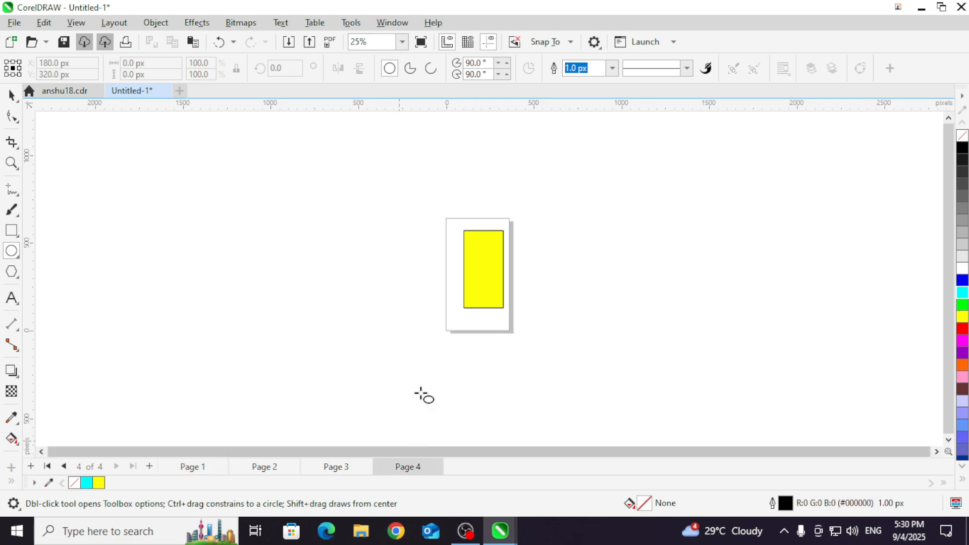
click(199, 467)
scroll(479, 335, up, 1)
scroll(486, 197, up, 1)
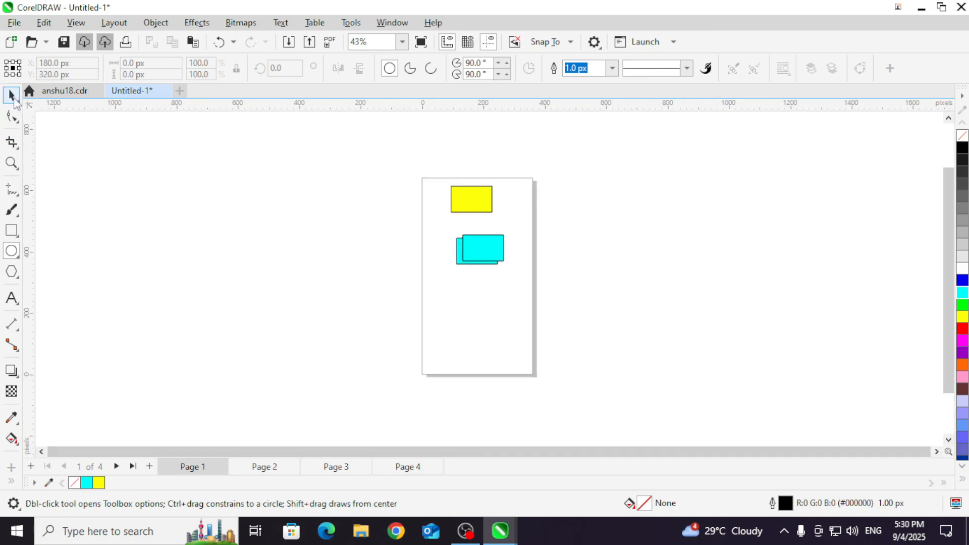
click(13, 97)
click(114, 22)
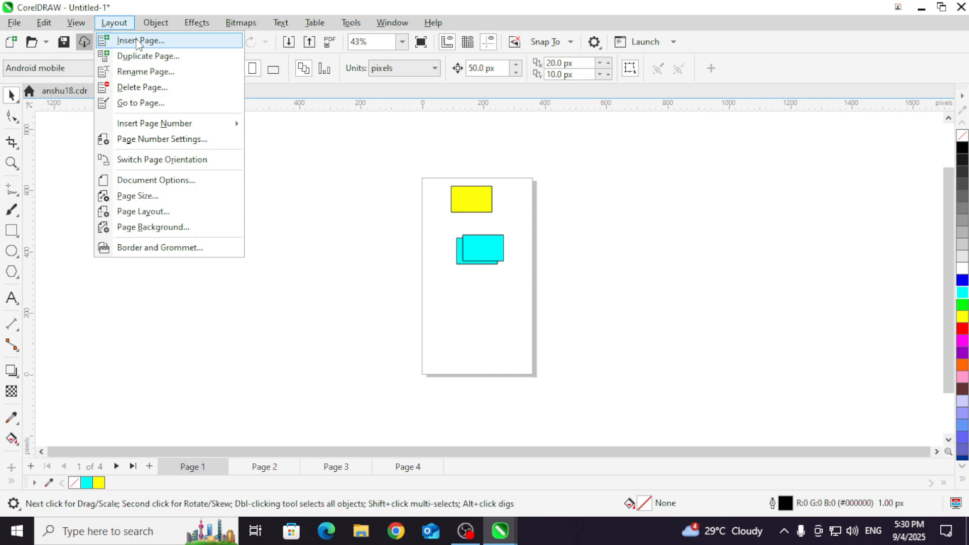
click(434, 314)
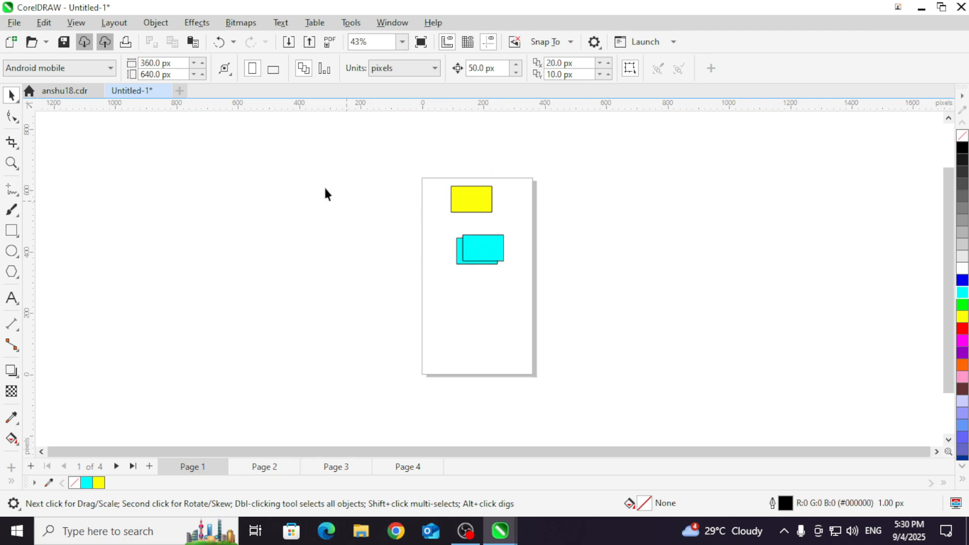
right_click(197, 464)
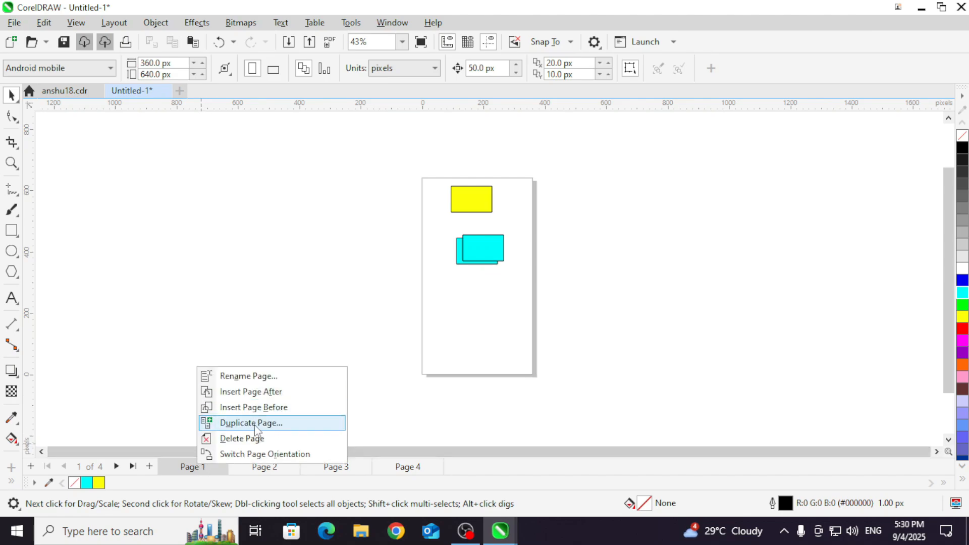
click(264, 342)
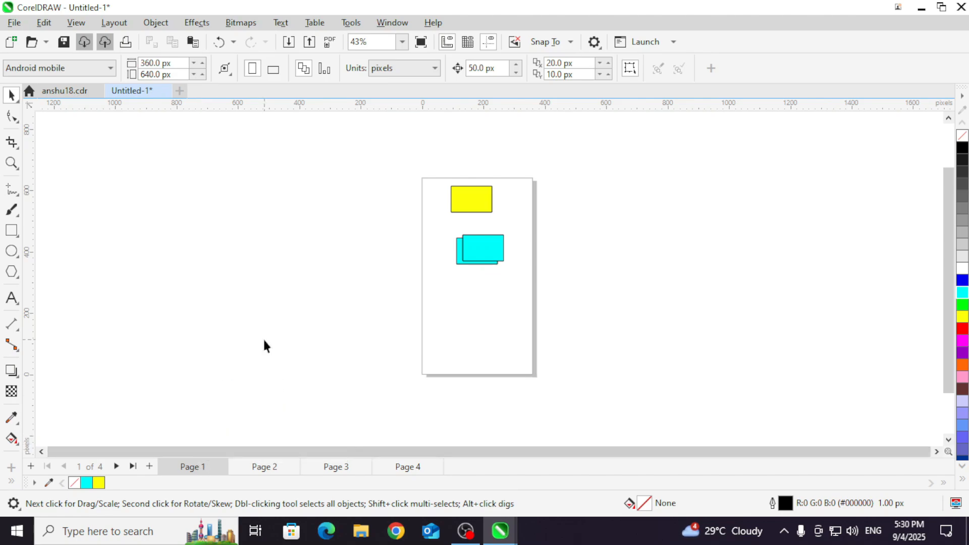
Step: Duplicate Page 1 after the selected page, copying its layers and their contents
click(120, 27)
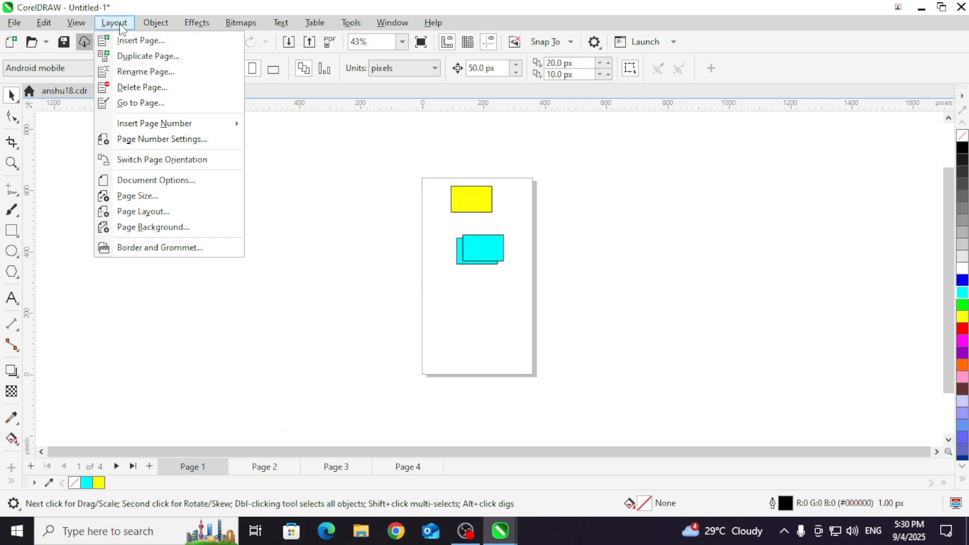
click(135, 57)
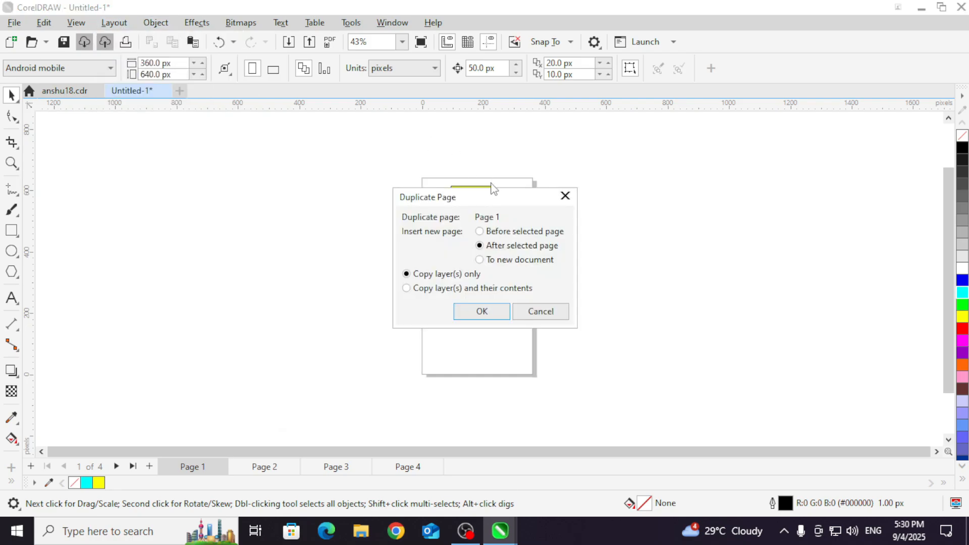
drag(482, 195, 435, 155)
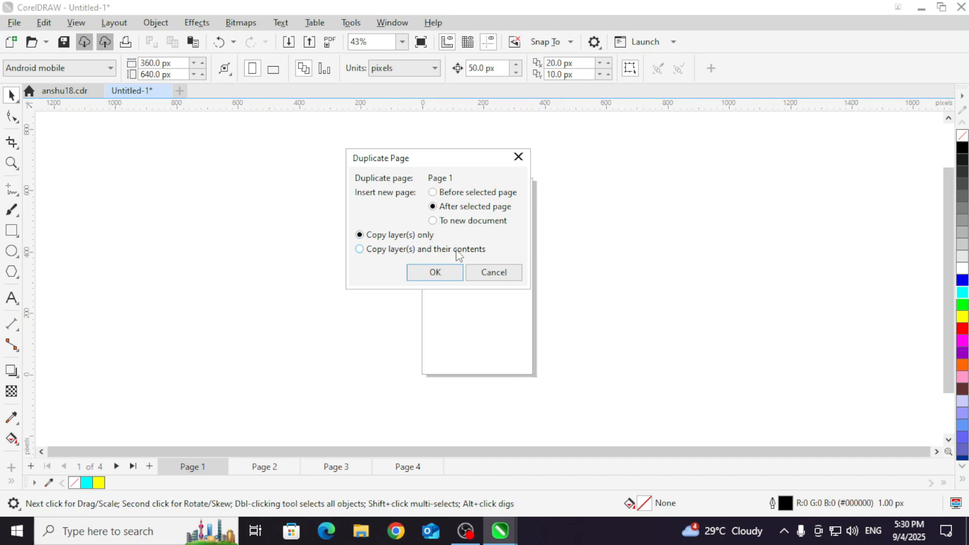
click(359, 250)
click(428, 275)
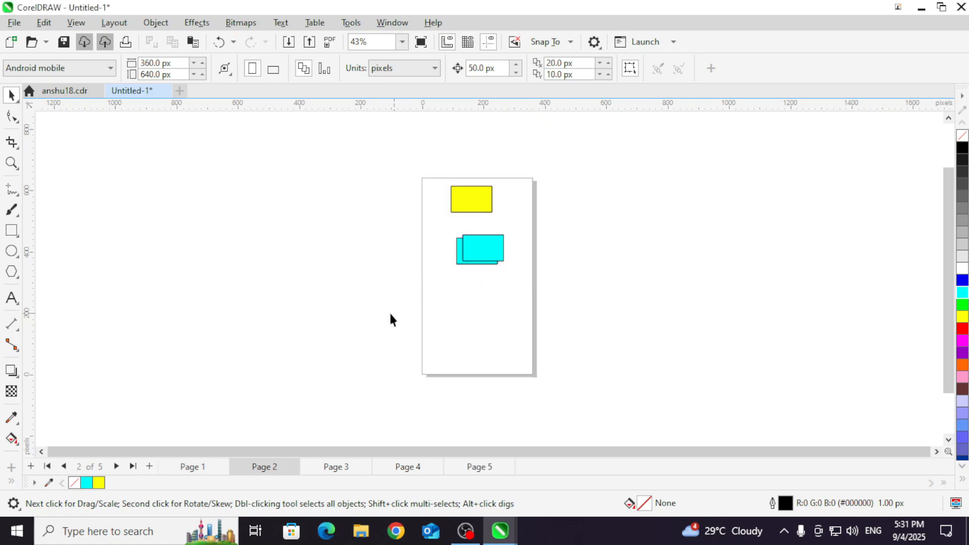
Step: Rename Page 2 as "Android Phone"
click(193, 469)
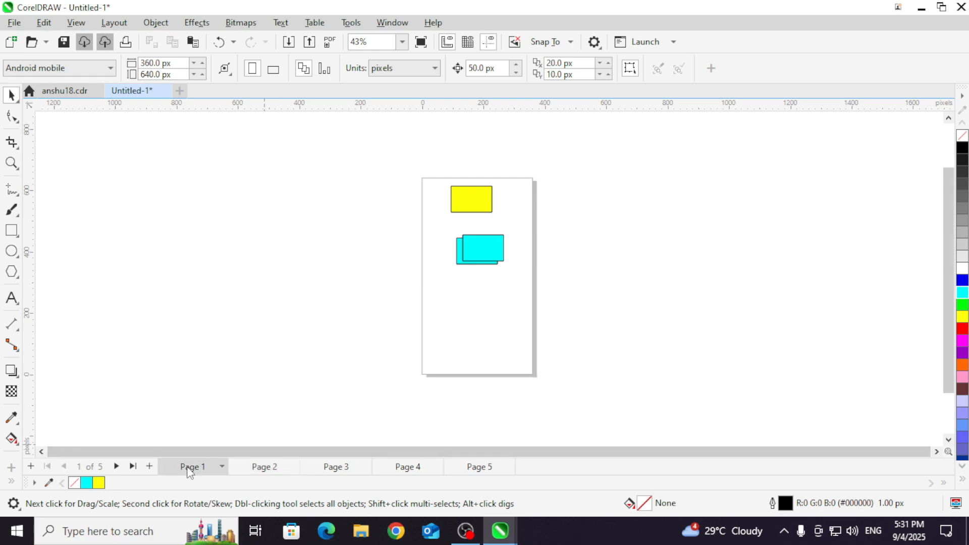
click(270, 469)
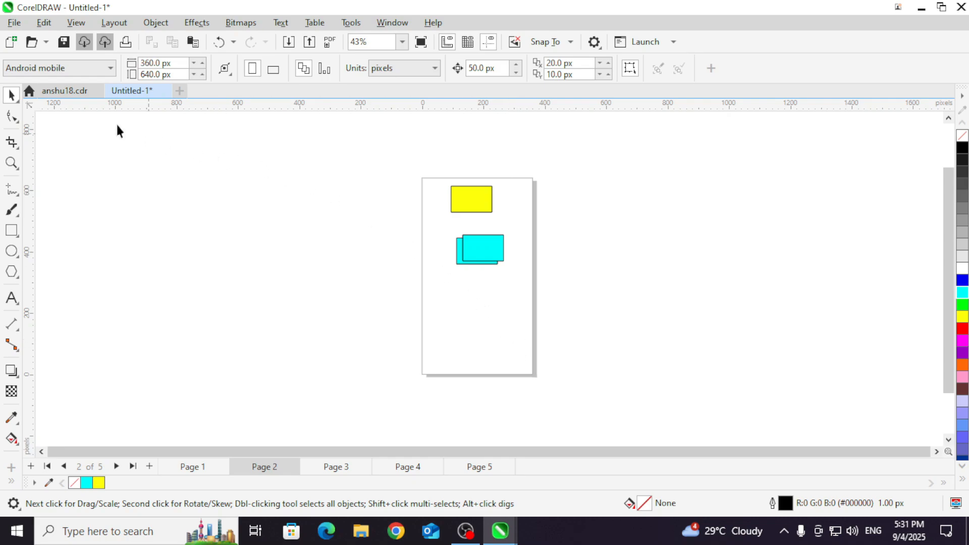
click(126, 24)
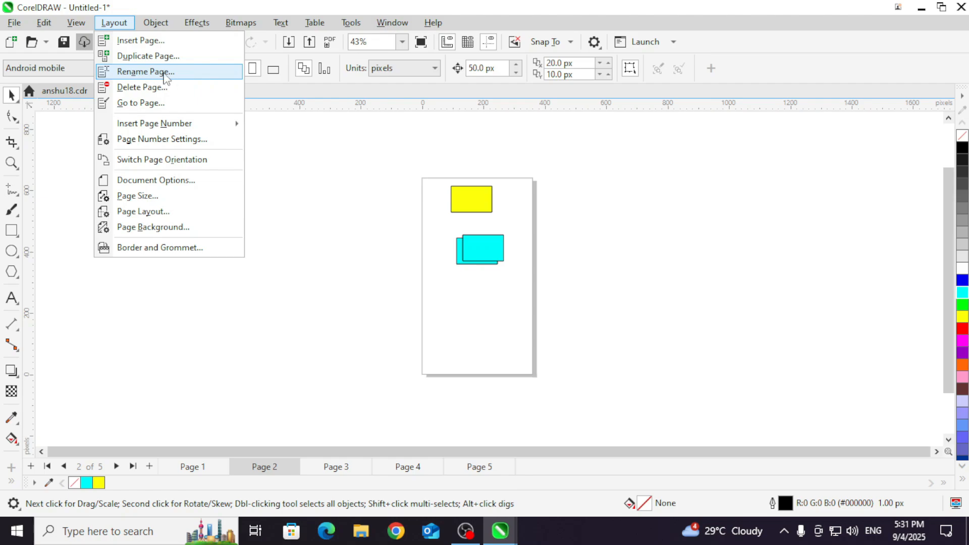
click(209, 75)
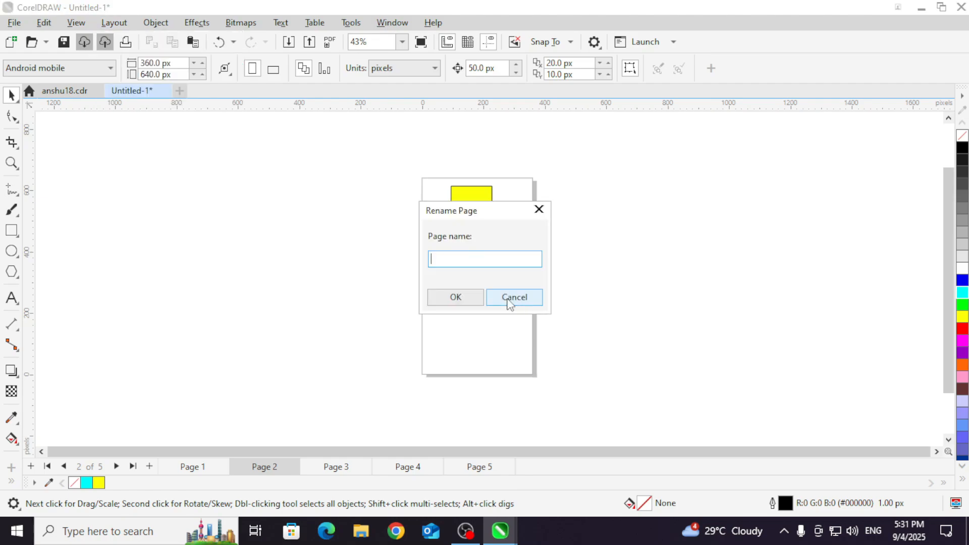
click(509, 298)
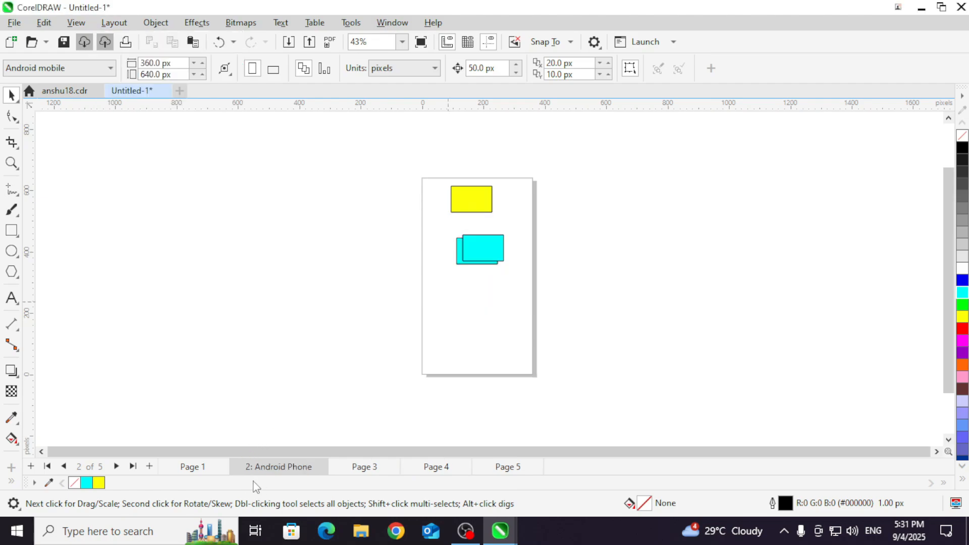
Step: Rename Page 3, which holds the large cyan ellipse, as "Instagram"
click(354, 471)
right_click(355, 474)
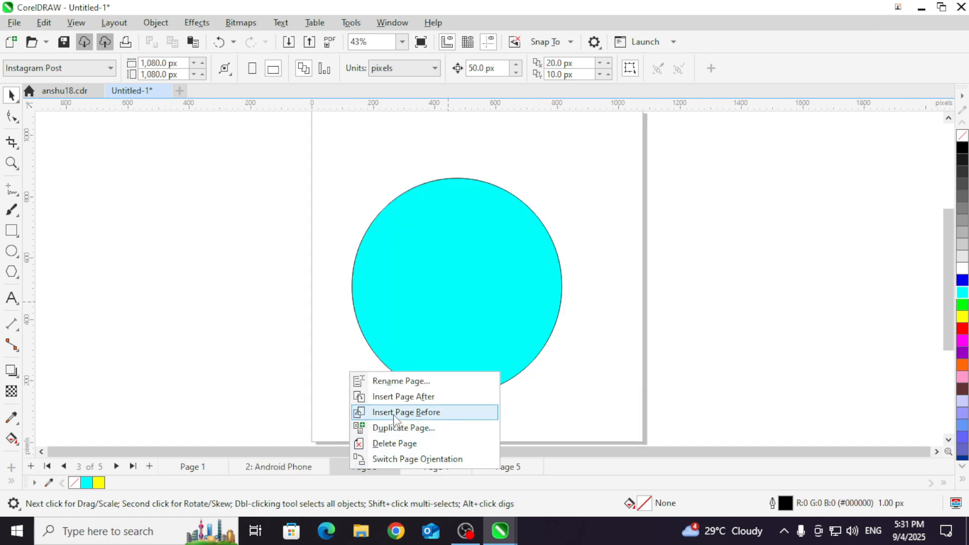
click(343, 469)
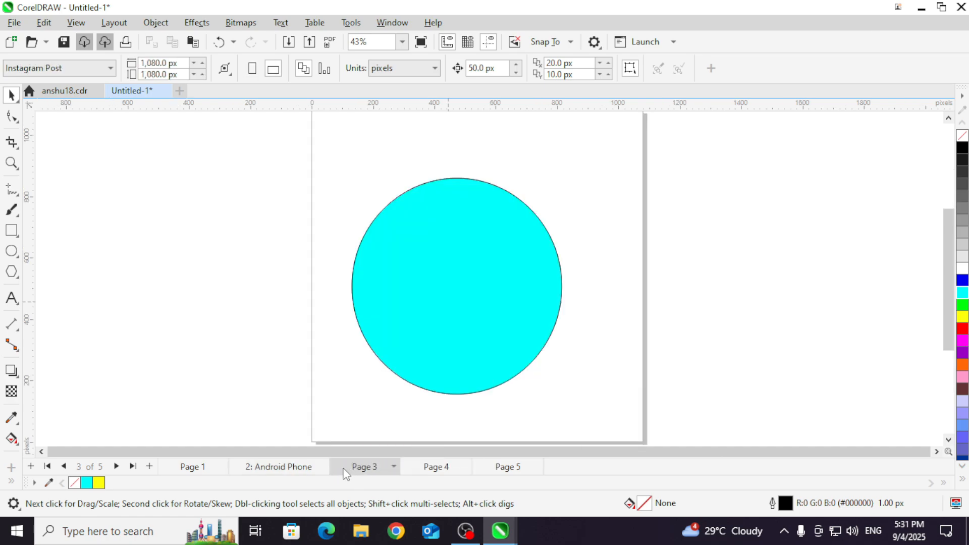
right_click(345, 468)
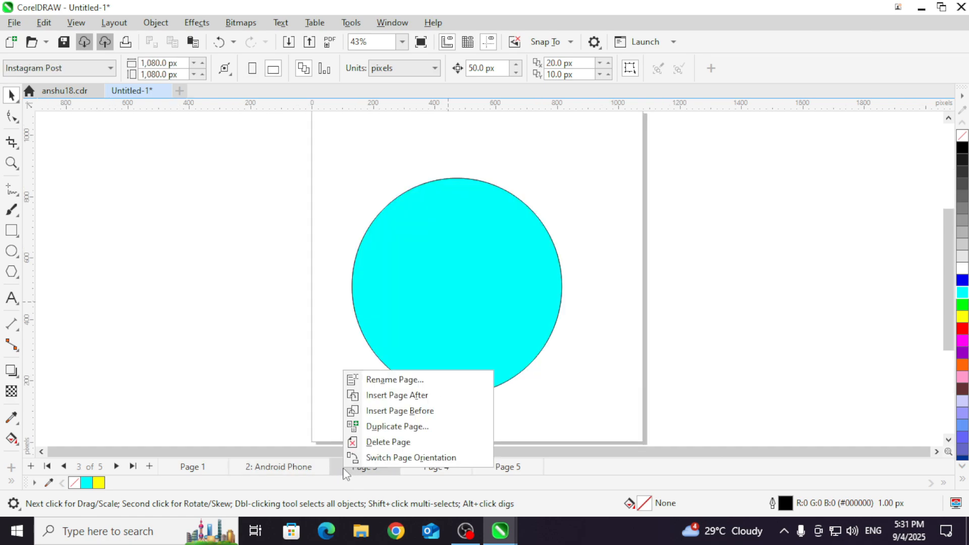
click(391, 381)
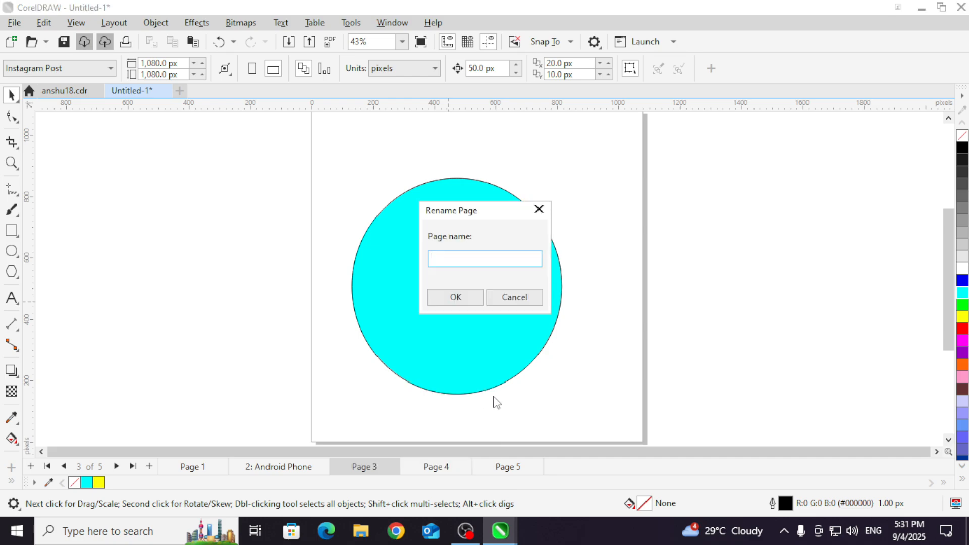
text(Instagram)
key(Return)
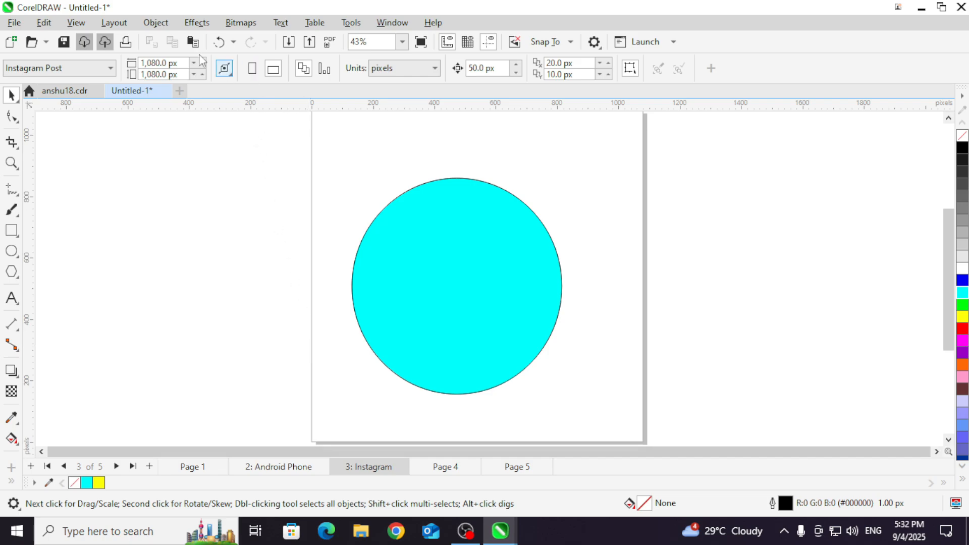
Step: Delete only Page 1, leaving the option to delete through to a further page disabled
click(125, 27)
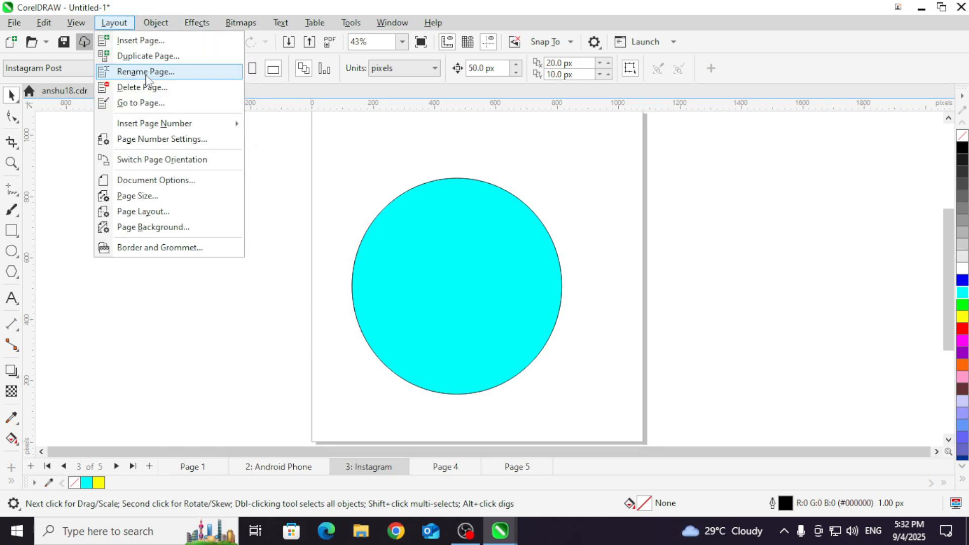
click(197, 468)
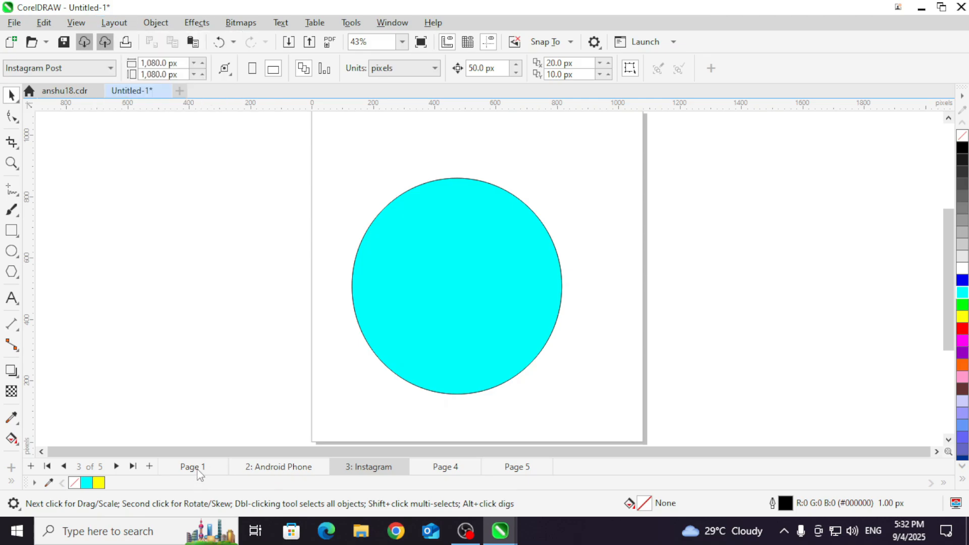
click(200, 468)
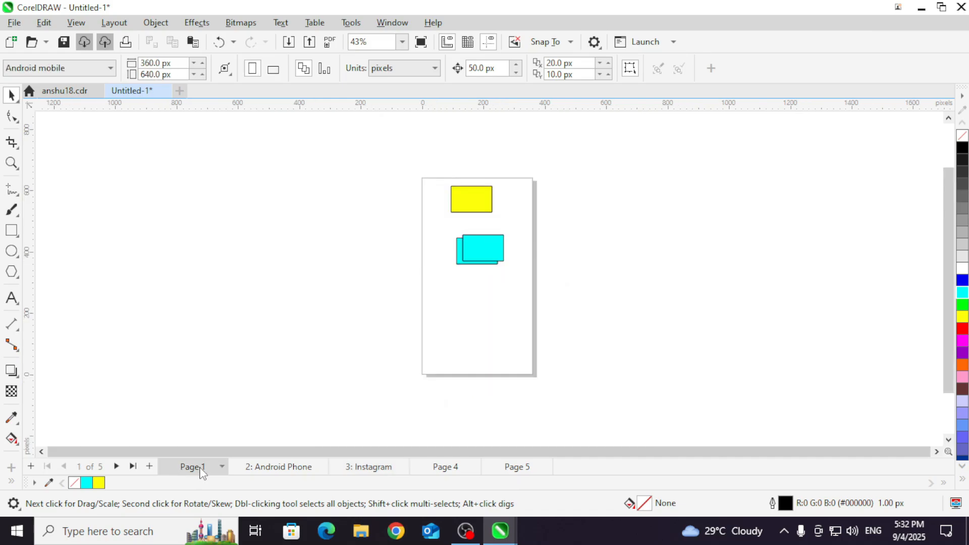
right_click(202, 468)
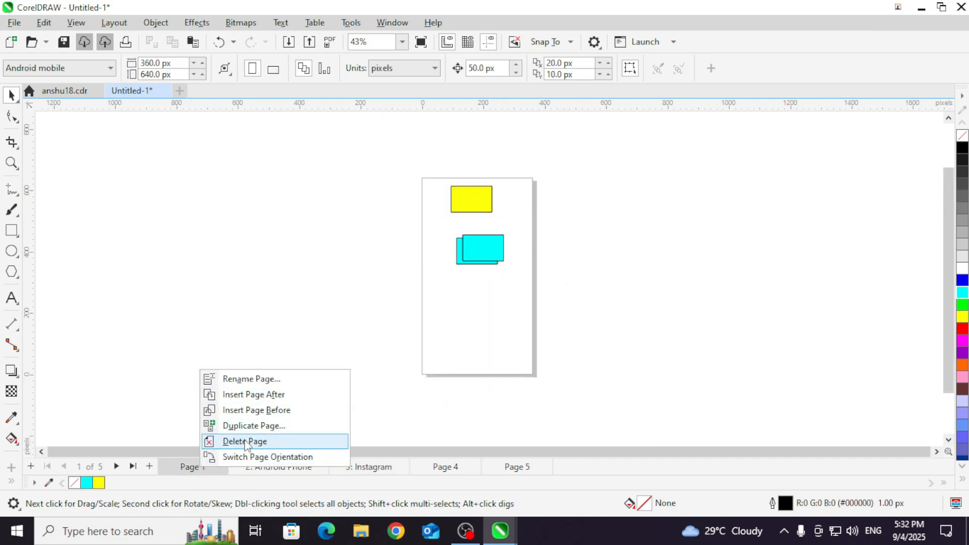
click(114, 22)
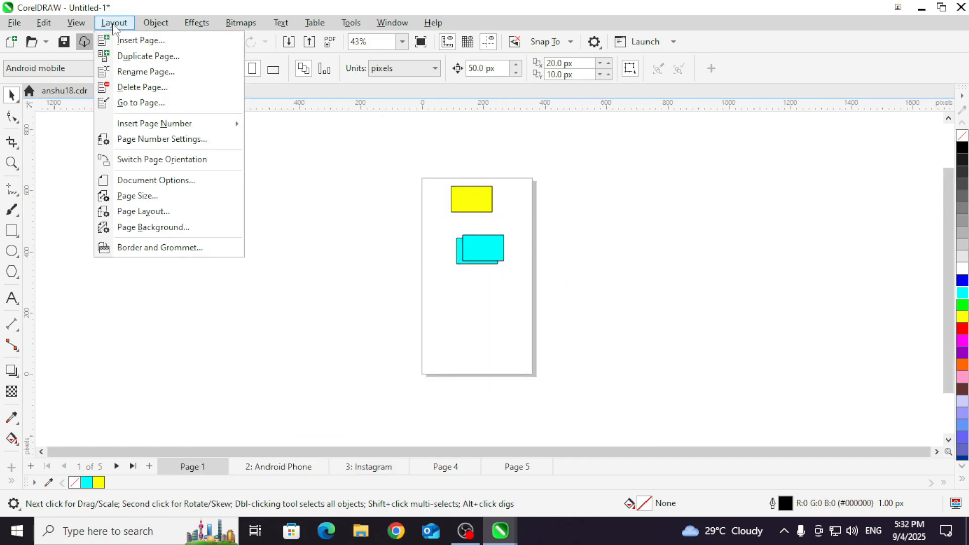
click(135, 88)
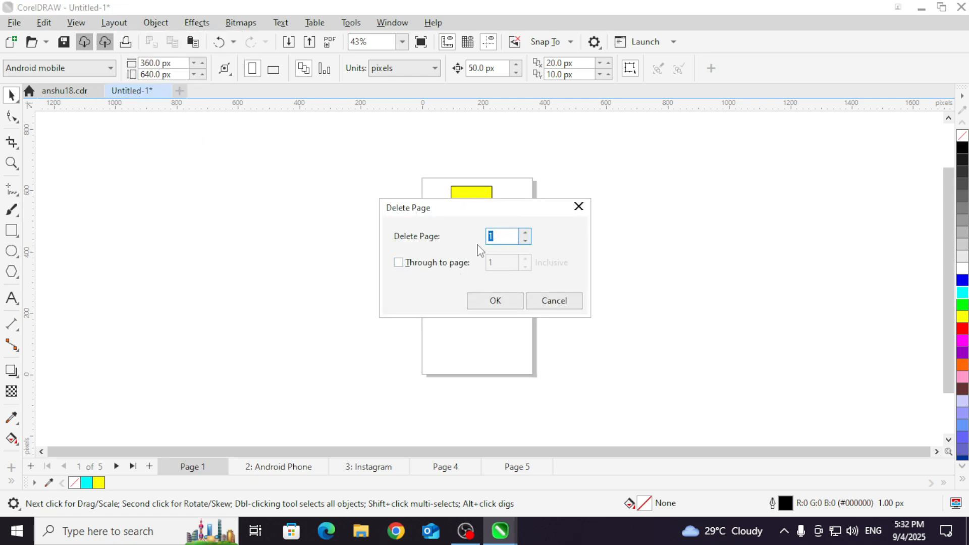
click(399, 263)
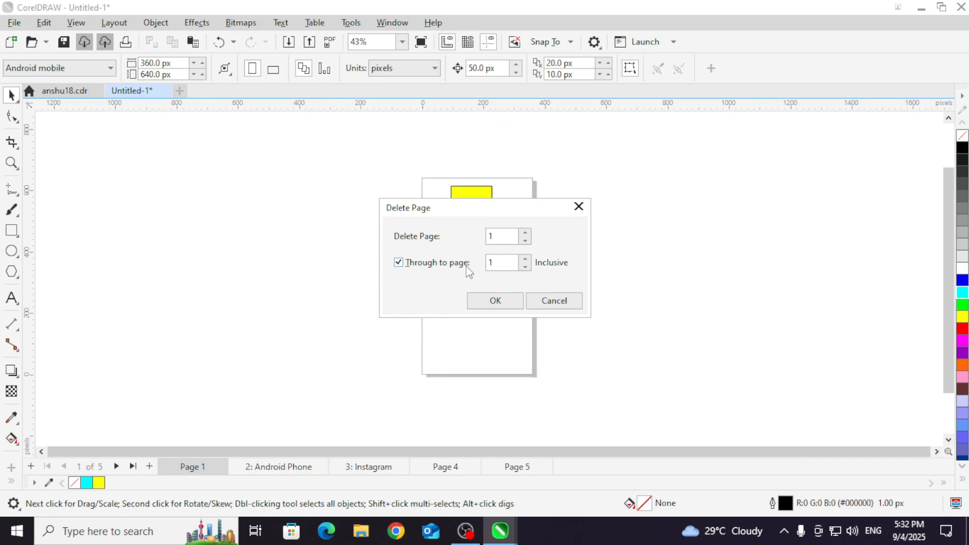
click(524, 259)
click(399, 263)
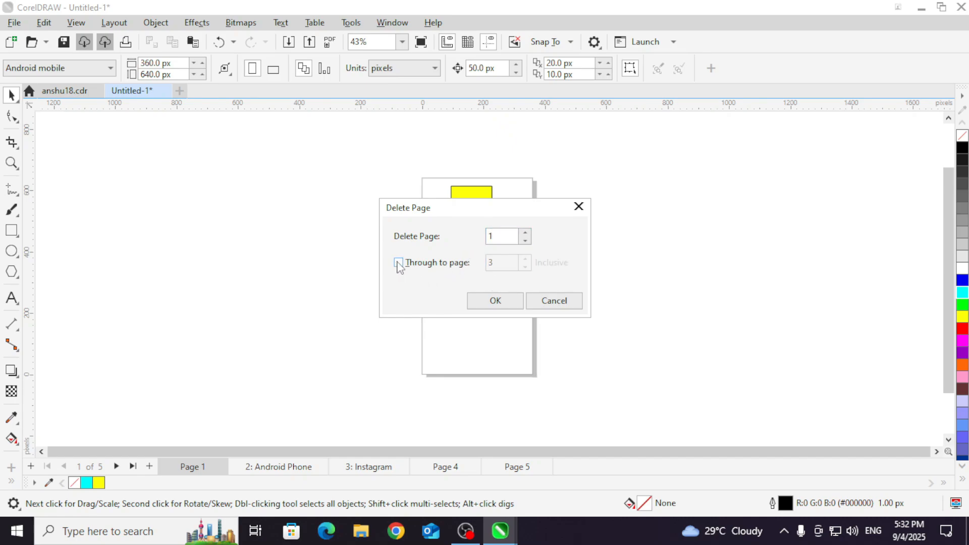
click(488, 300)
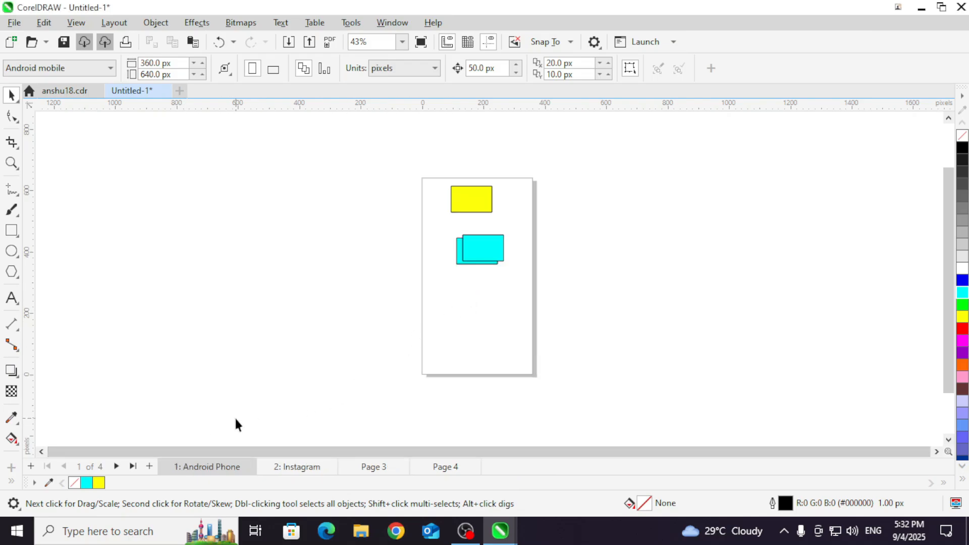
Step: Look through the contents of the Instagram page and Pages 3 and 4, finishing on the Android Phone page
click(114, 23)
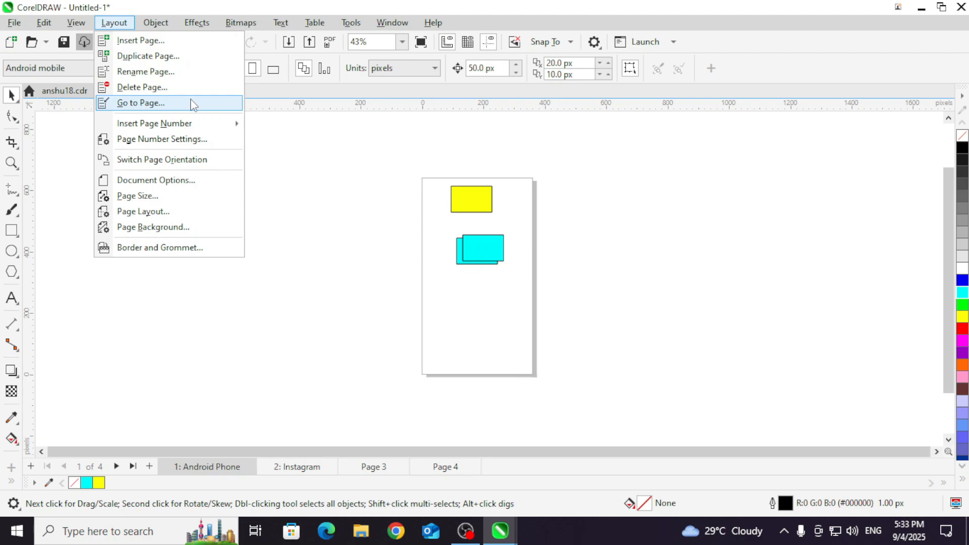
click(350, 324)
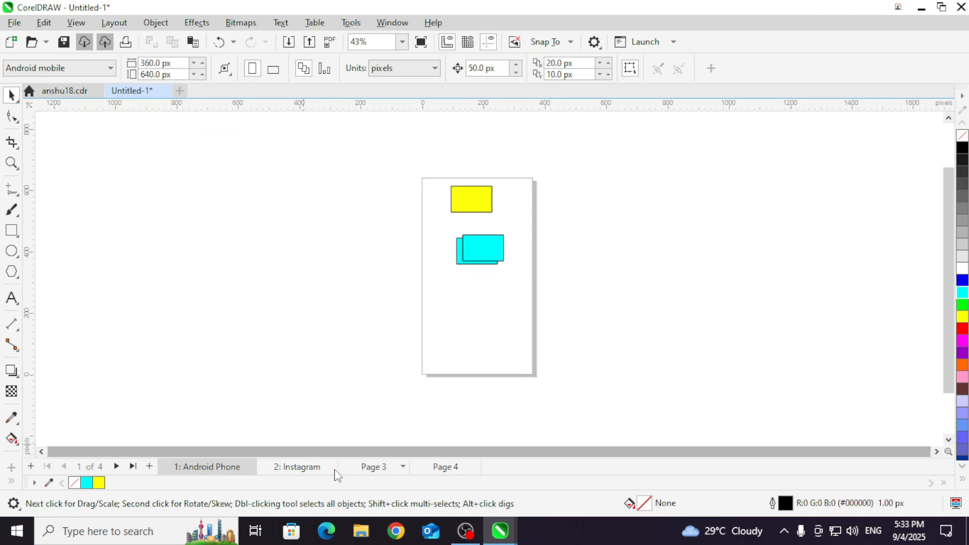
click(309, 469)
click(438, 467)
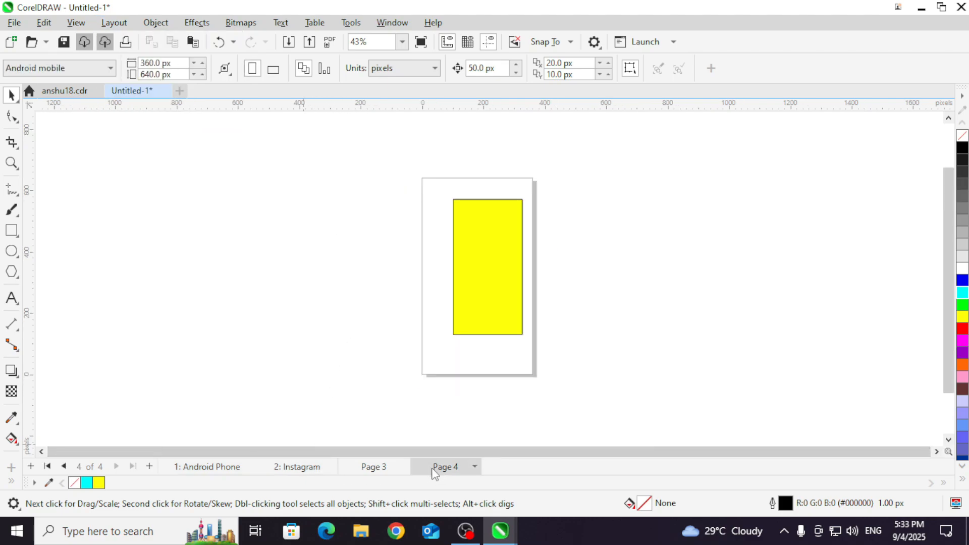
click(381, 470)
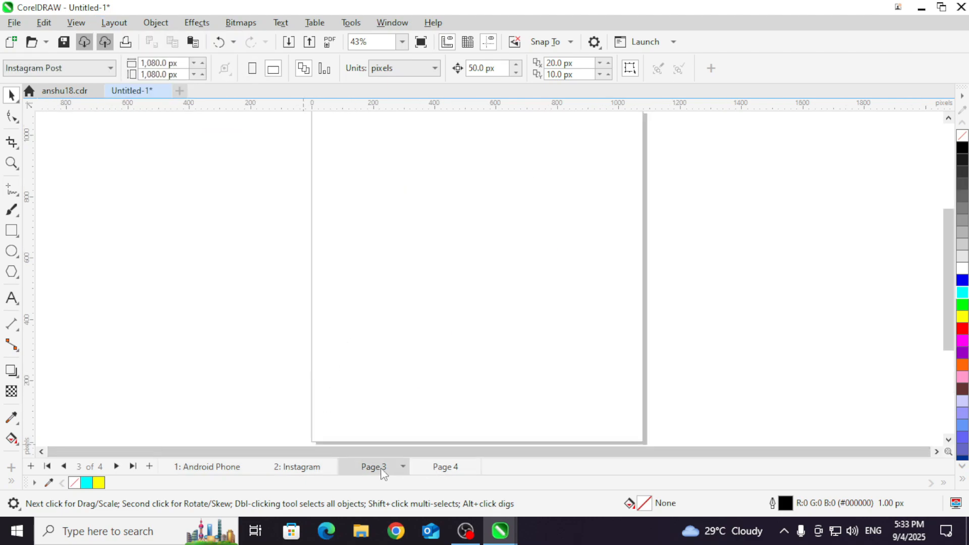
click(312, 468)
click(216, 470)
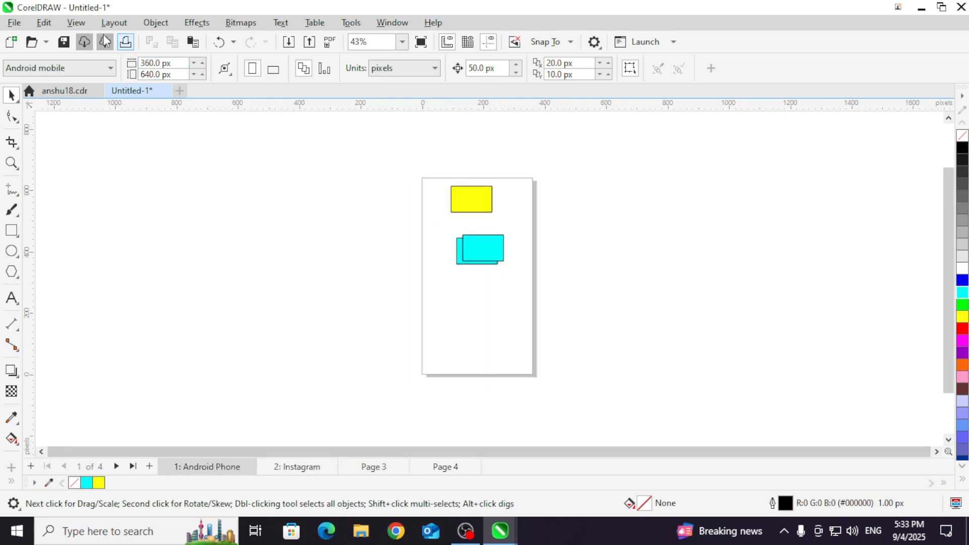
Step: Jump to page 4 by its number with the Go to Page command
click(114, 23)
click(146, 103)
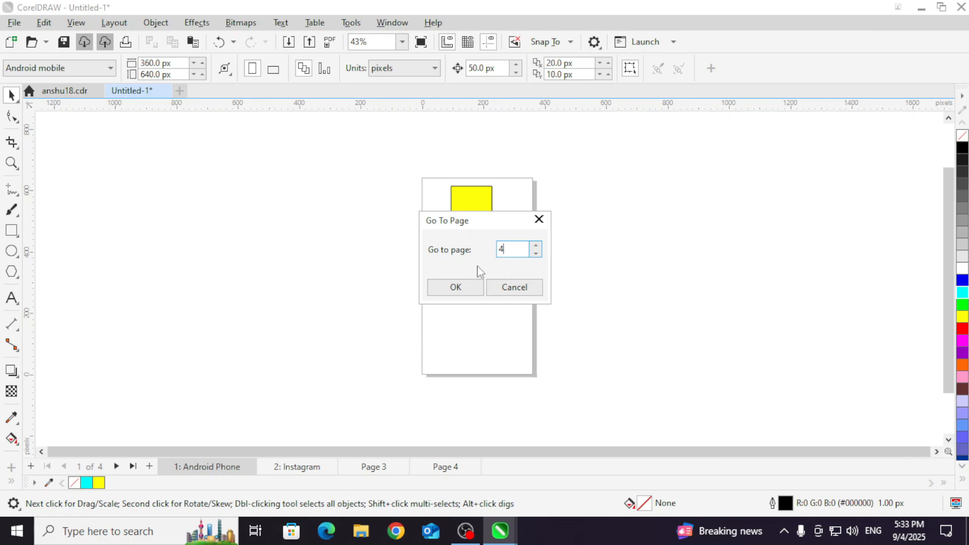
click(468, 287)
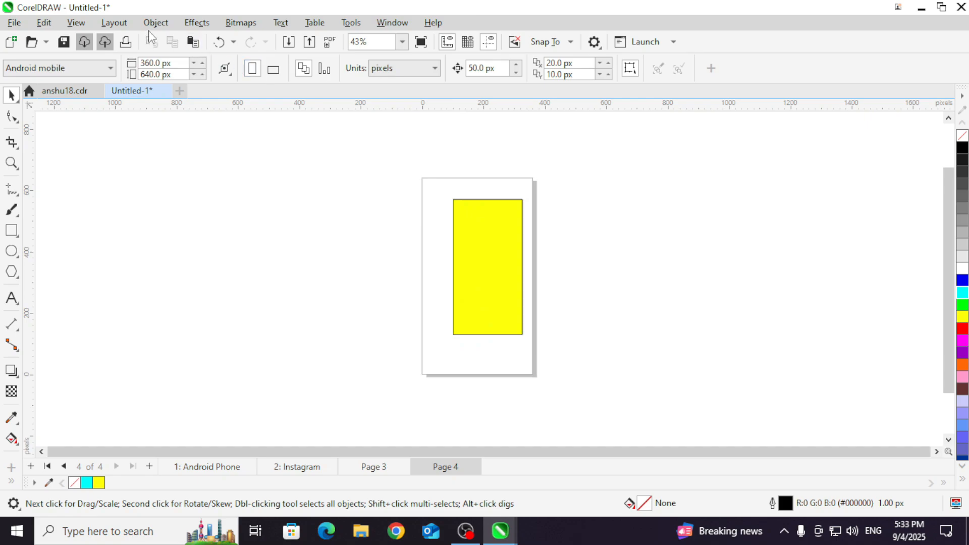
Step: Insert page numbers on all even pages, starting from Page 4, and check the Android Phone and Instagram pages
click(126, 24)
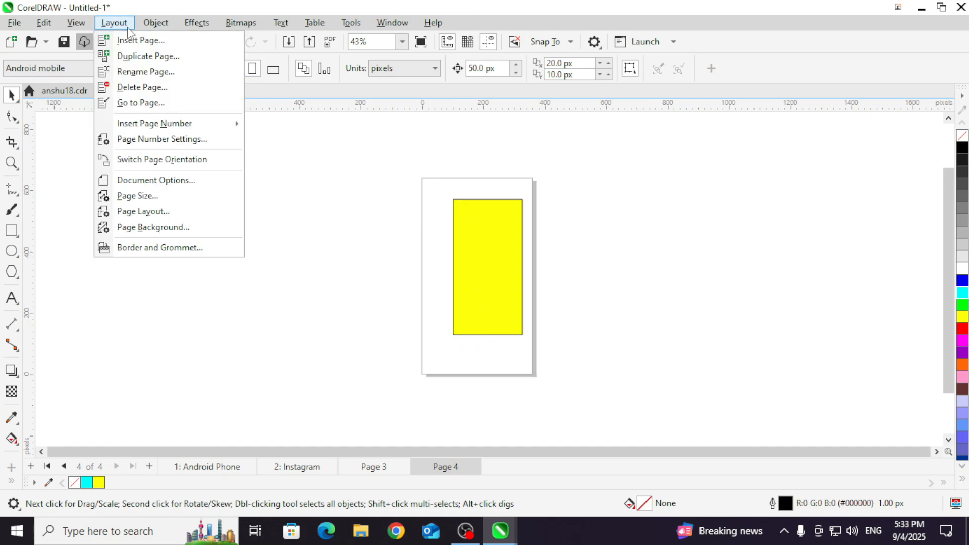
mouse_move(160, 131)
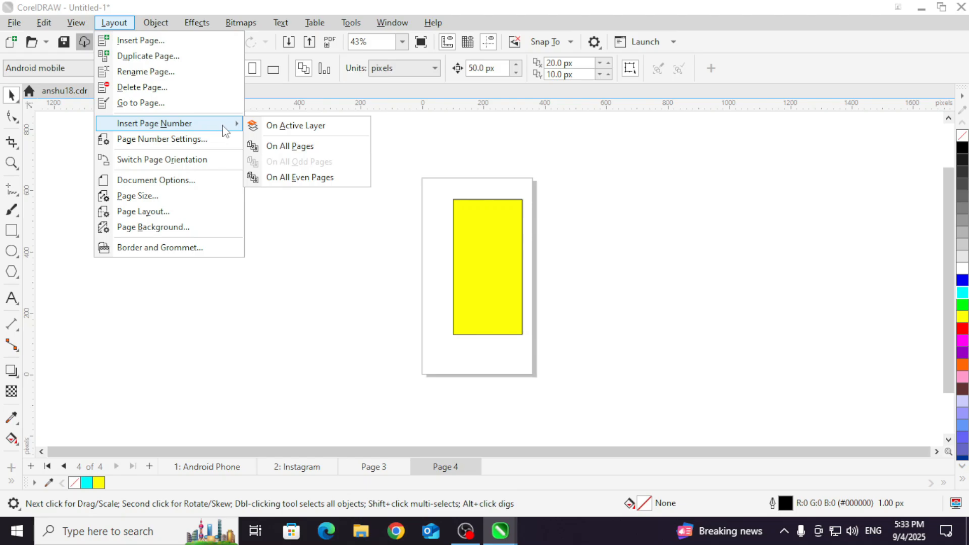
click(319, 178)
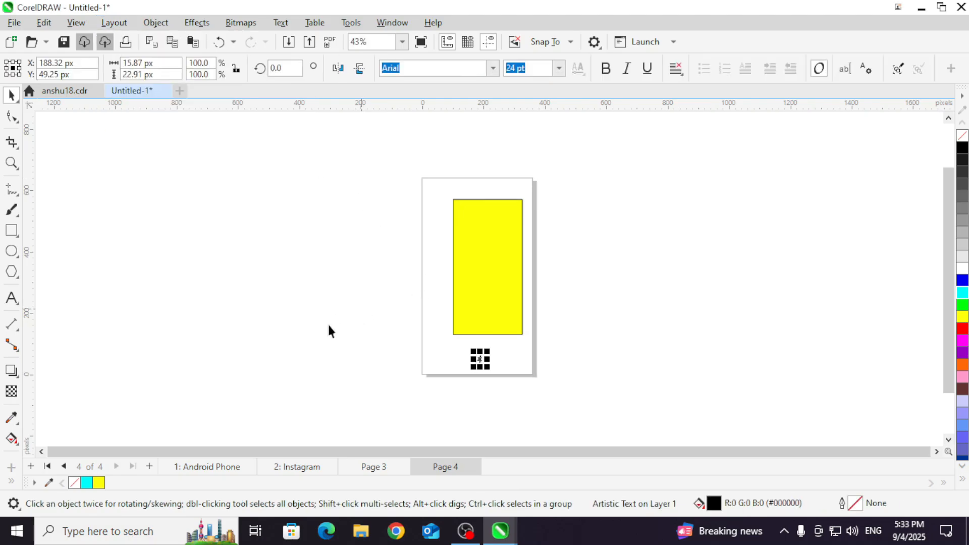
click(208, 466)
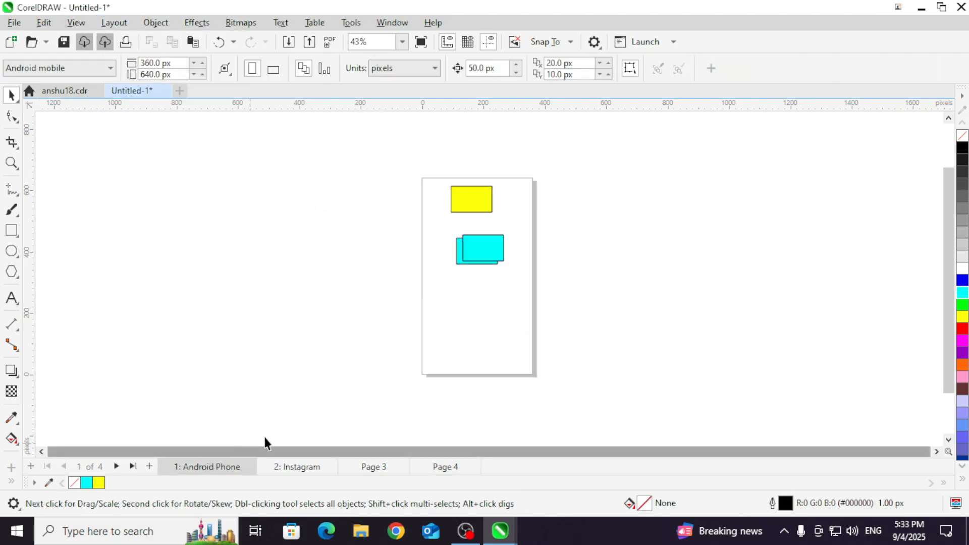
click(297, 467)
scroll(547, 283, down, 1)
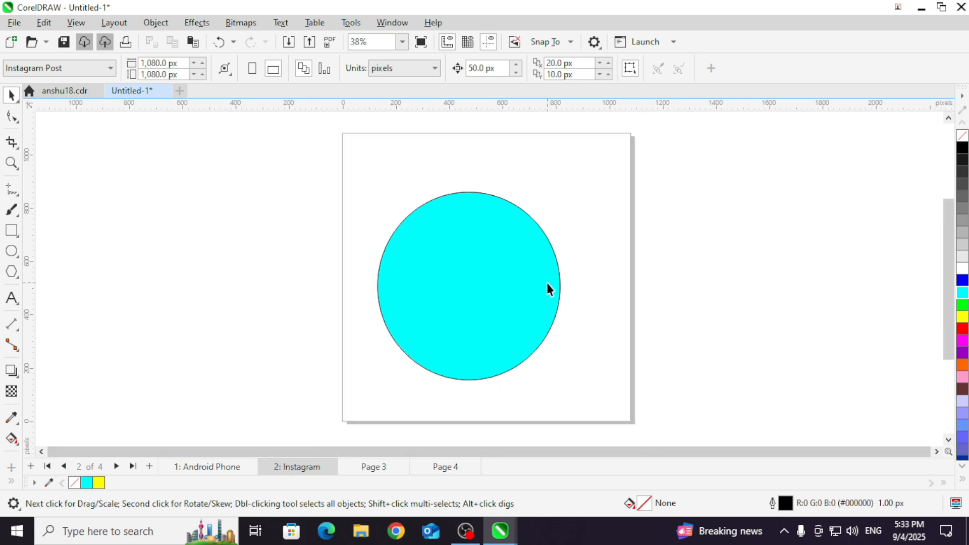
click(445, 466)
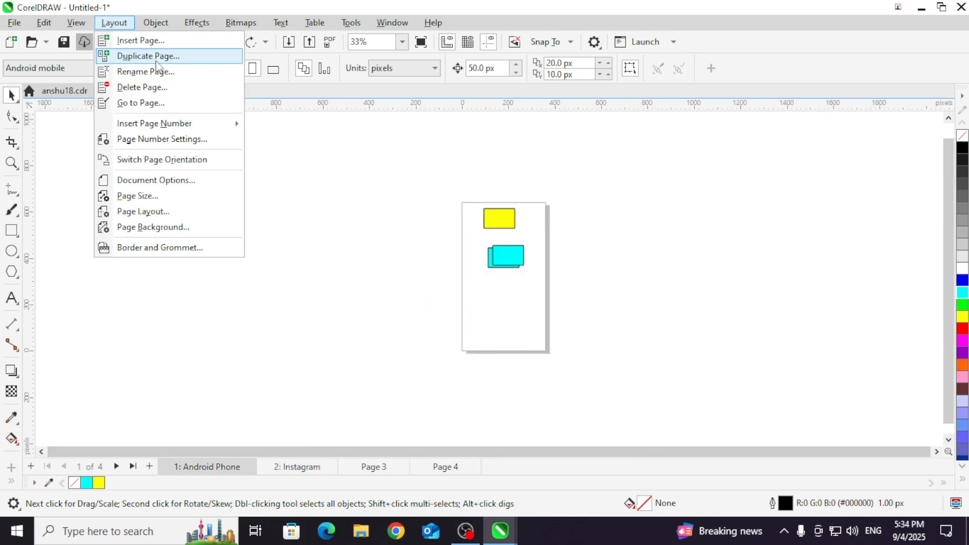
Step: Insert page numbers on all pages from the Android Phone page and check them on the Instagram page and Page 3
mouse_move(154, 123)
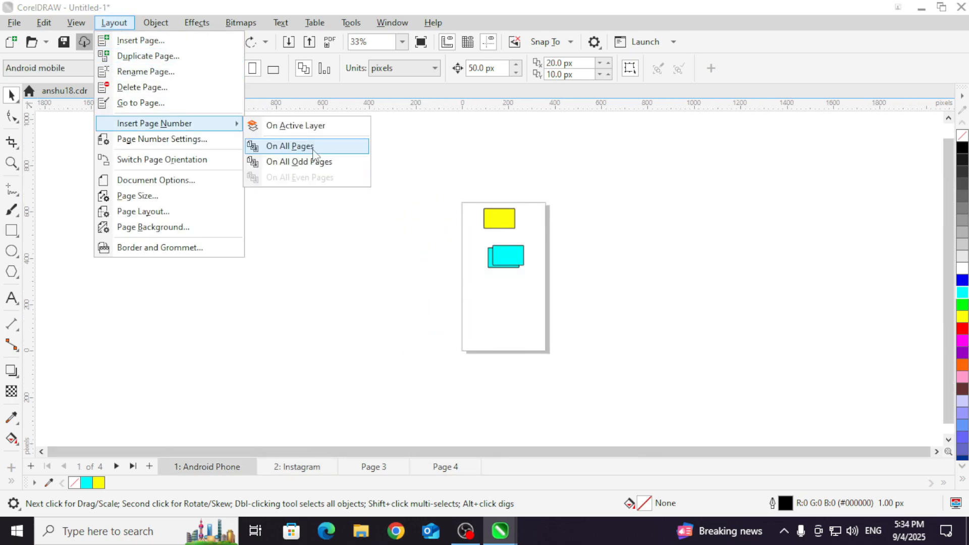
click(313, 147)
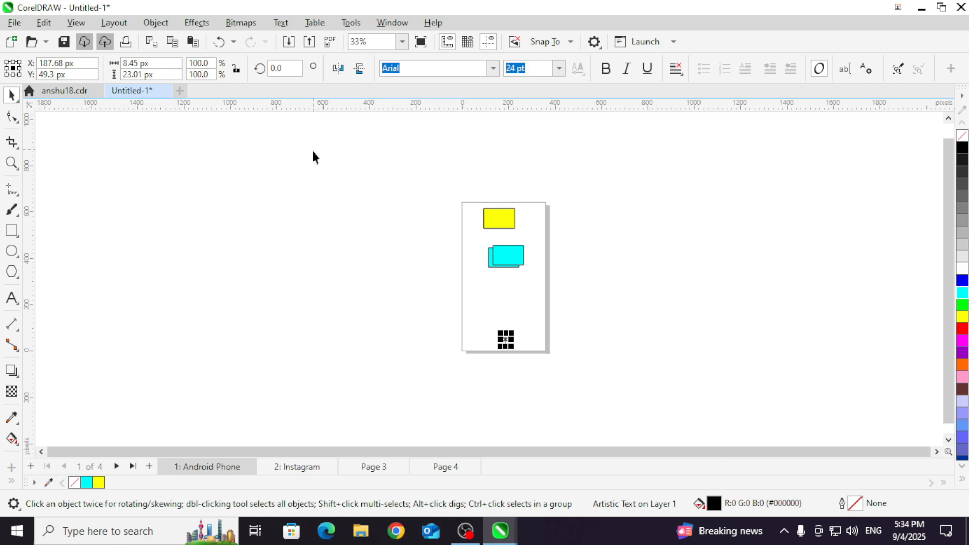
click(298, 470)
click(373, 466)
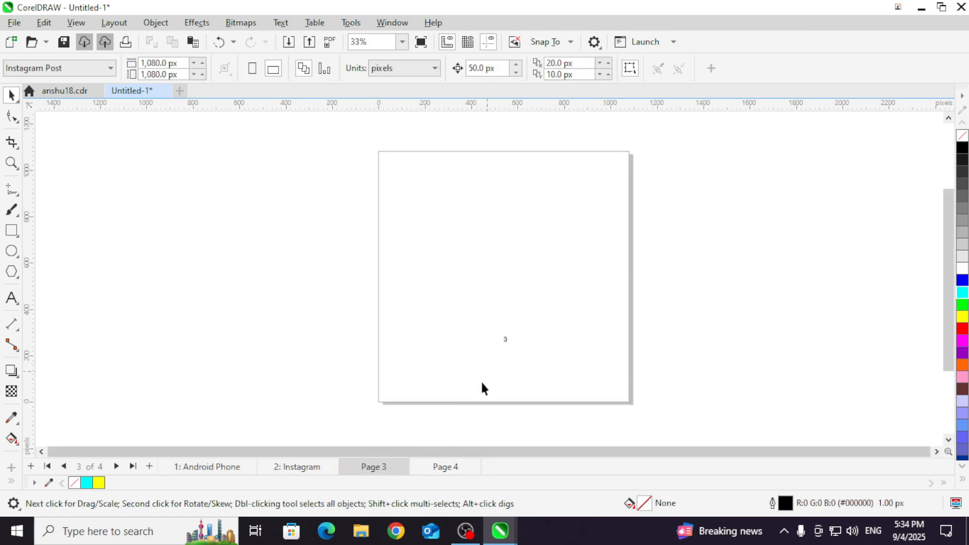
Step: On the Instagram page, move the page number close to the page's lower edge and place the cyan circle centrally above it
click(438, 465)
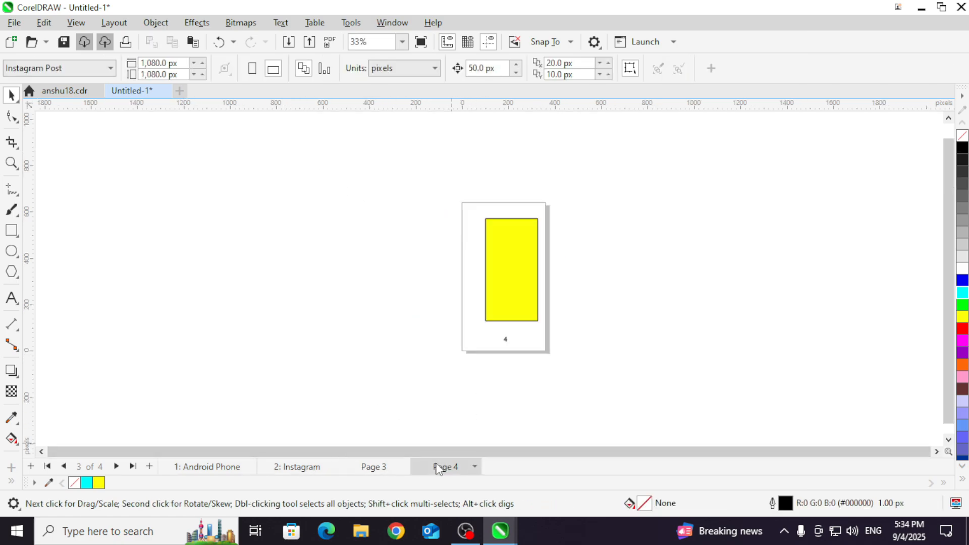
click(303, 469)
click(499, 299)
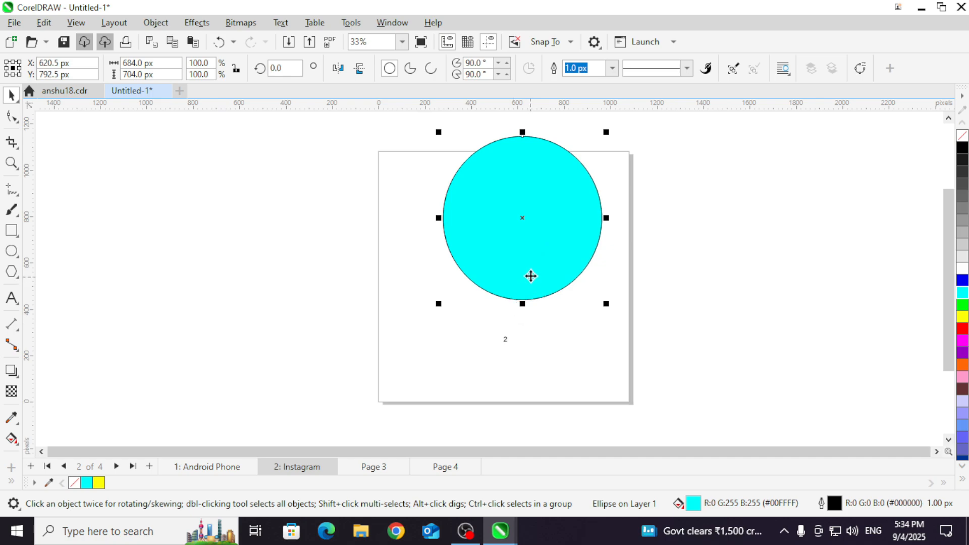
drag(526, 240, 500, 245)
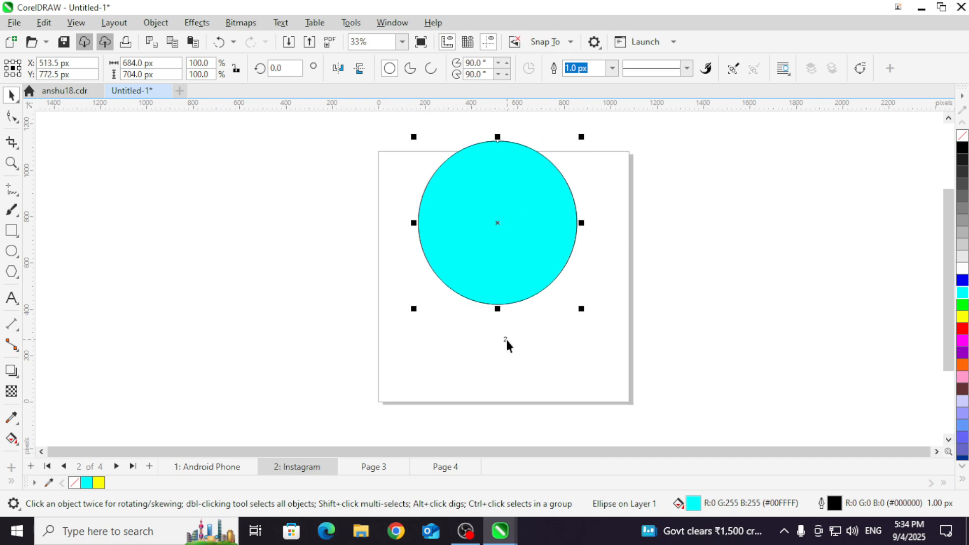
click(505, 339)
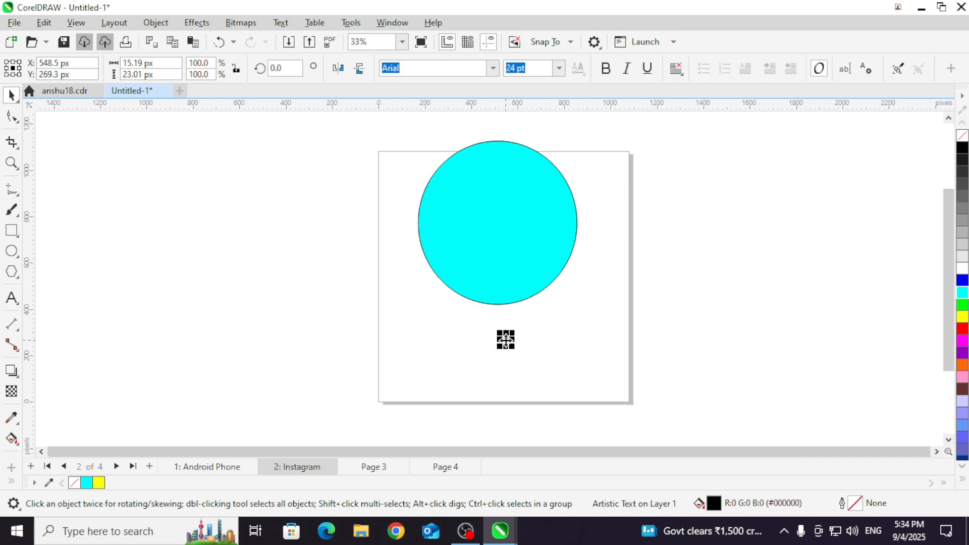
drag(505, 343, 503, 383)
click(535, 365)
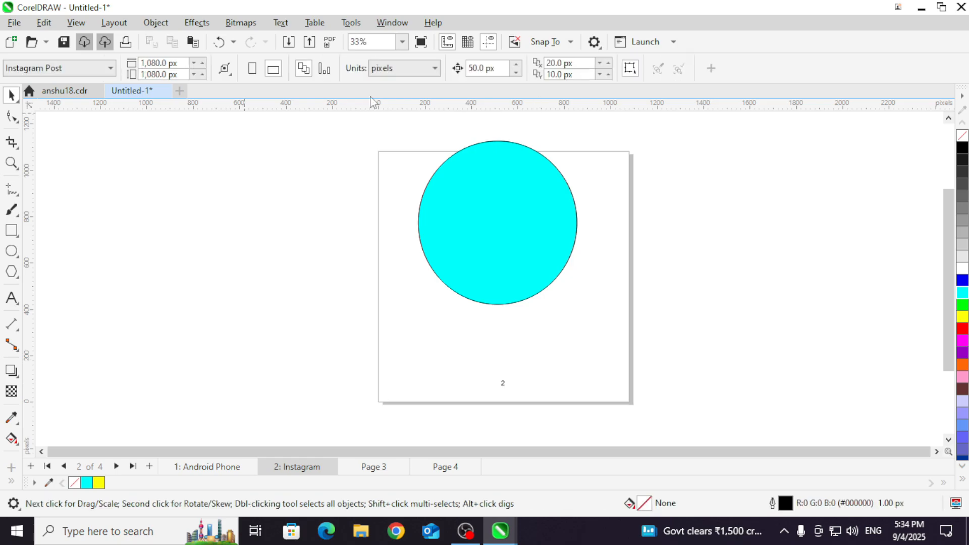
drag(521, 220, 516, 270)
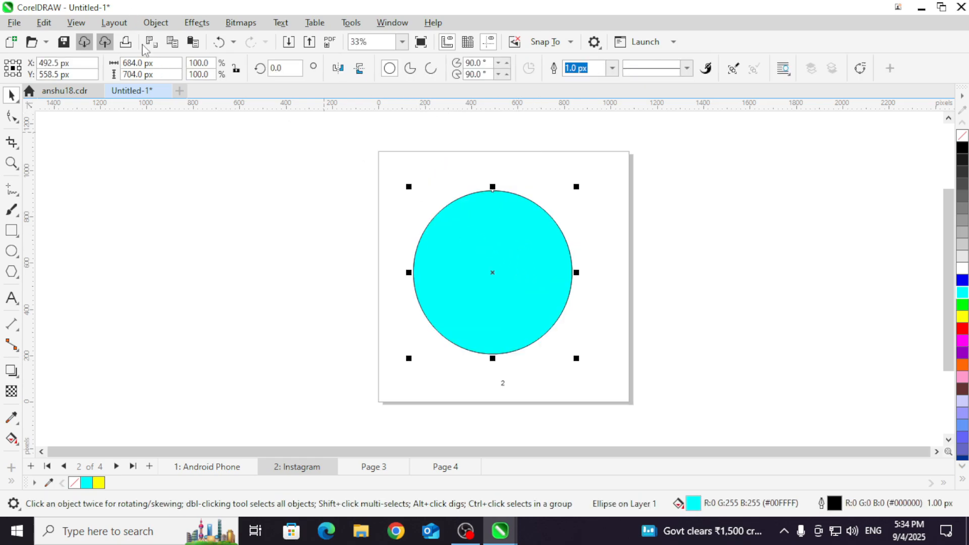
Step: Change the page number style to A, B, C, D, E in the page number settings
click(120, 23)
mouse_move(174, 123)
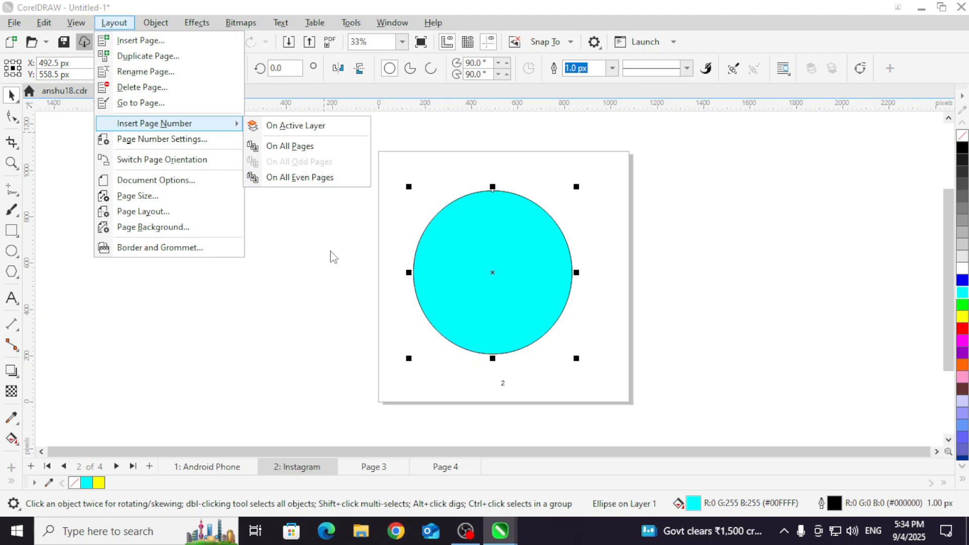
click(207, 143)
click(550, 271)
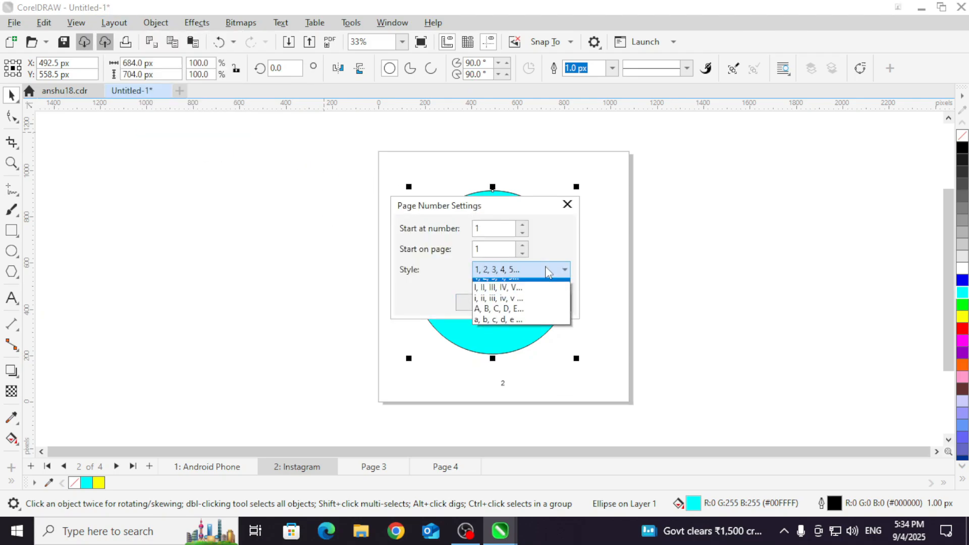
click(501, 316)
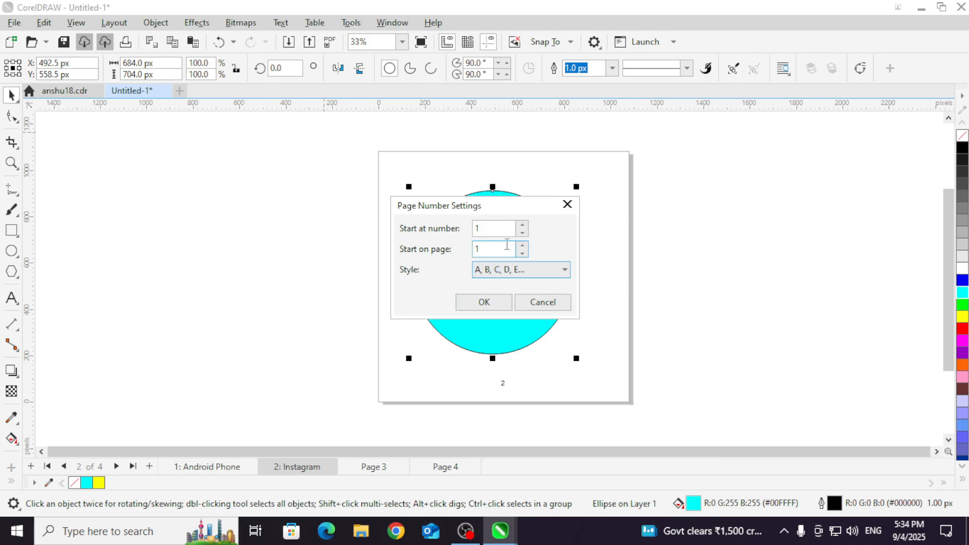
click(491, 303)
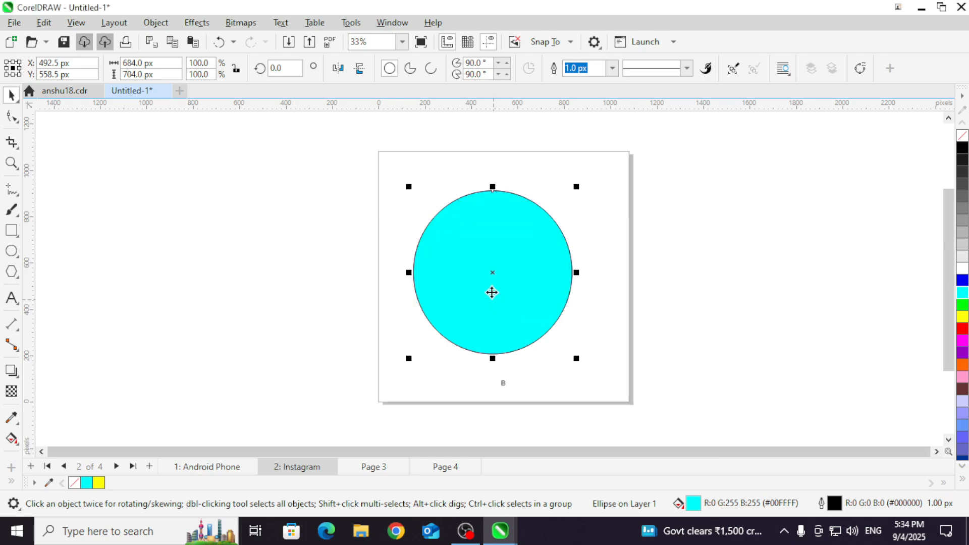
Step: Check the page numbers on Page 3, the Instagram page and the Android Phone page
click(376, 471)
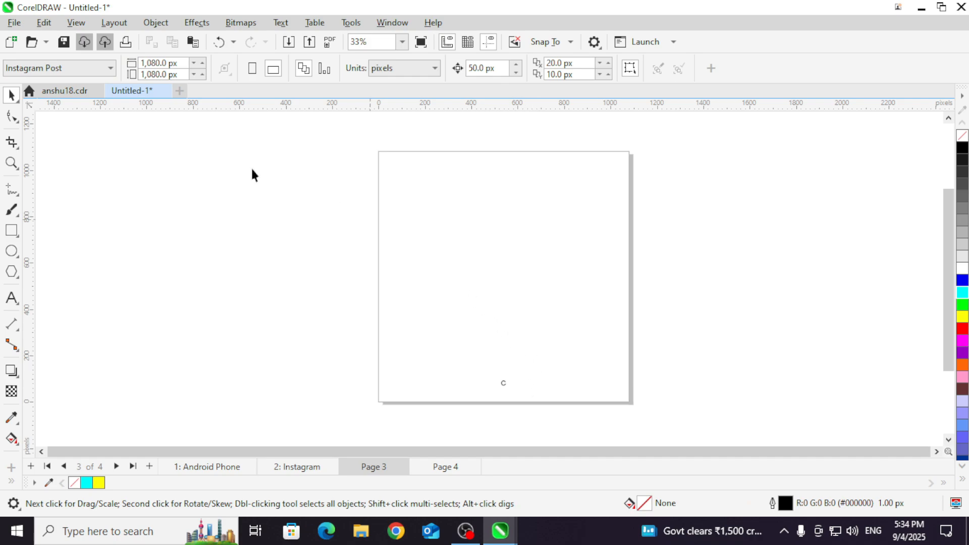
click(115, 27)
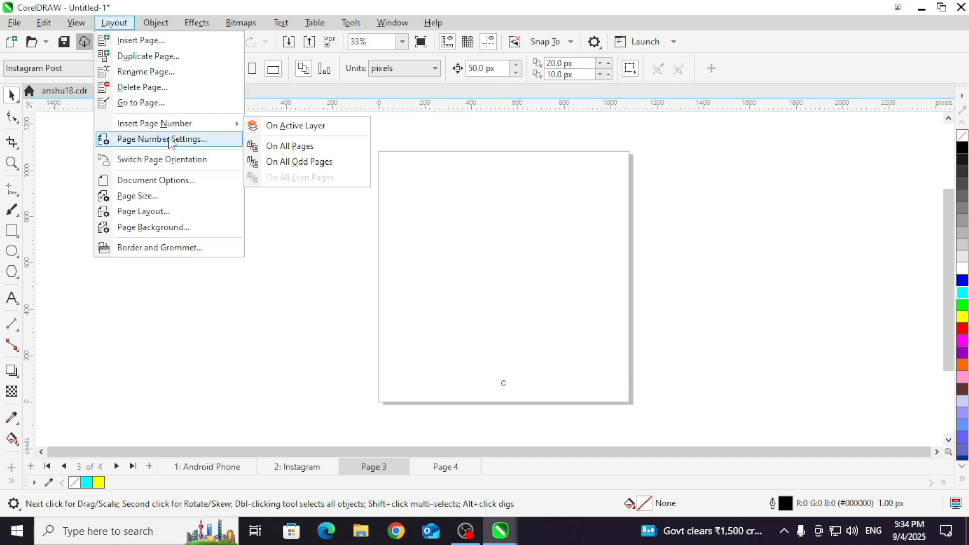
click(290, 468)
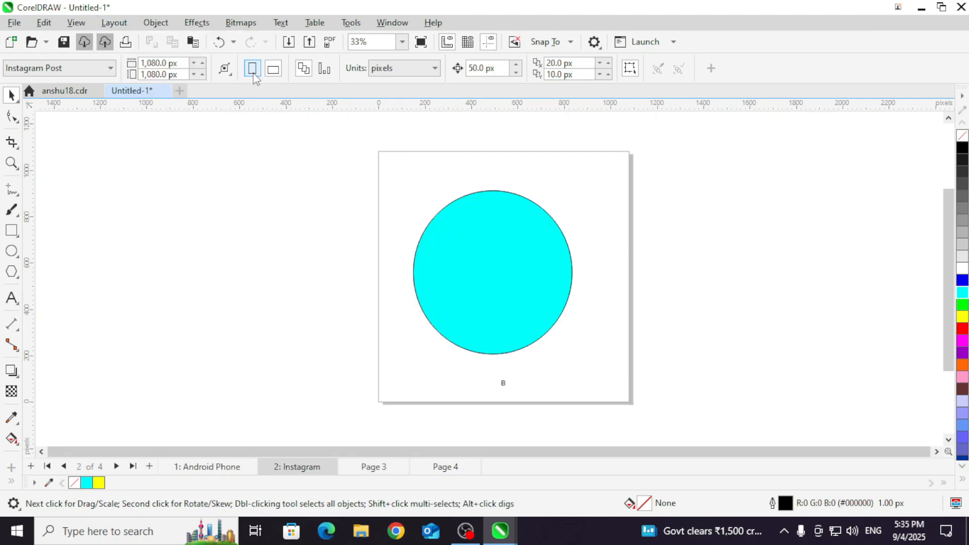
click(206, 465)
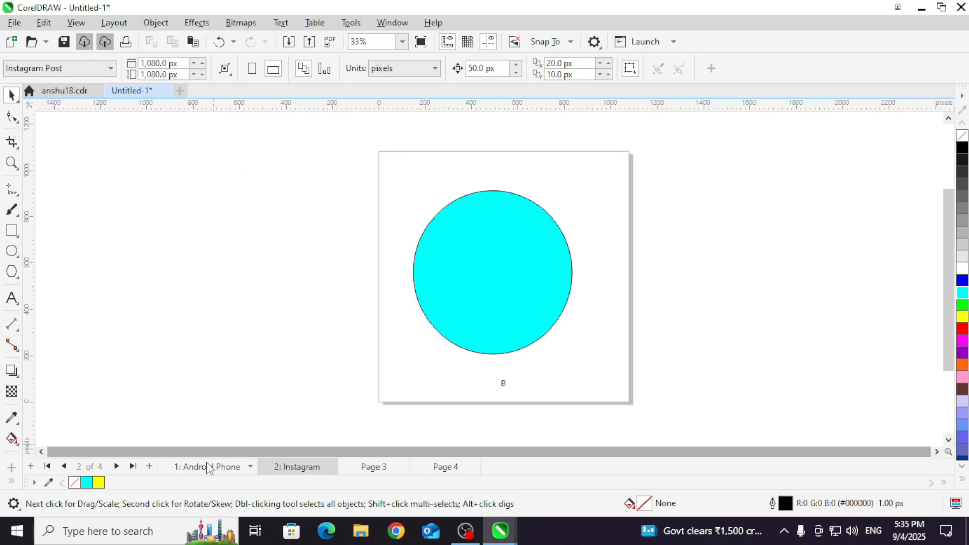
click(273, 69)
click(253, 69)
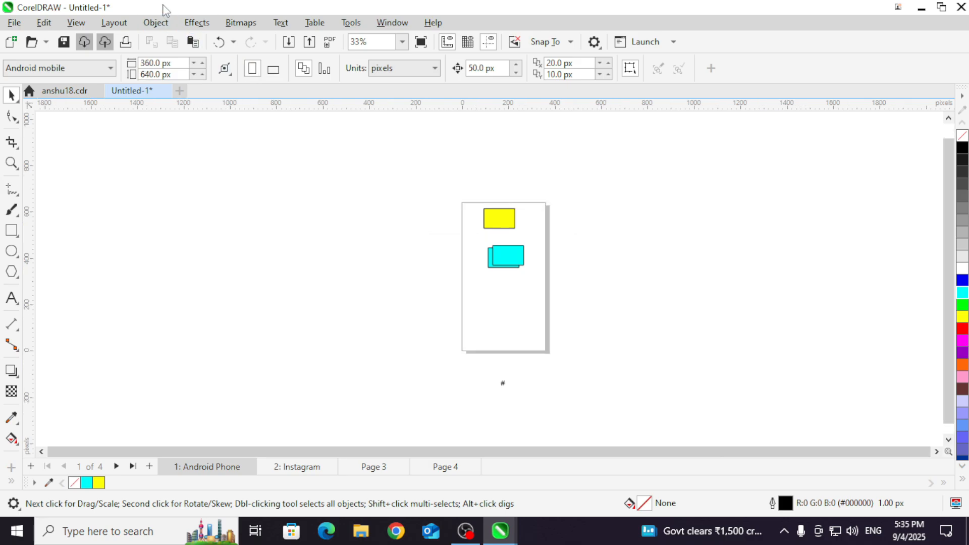
click(113, 23)
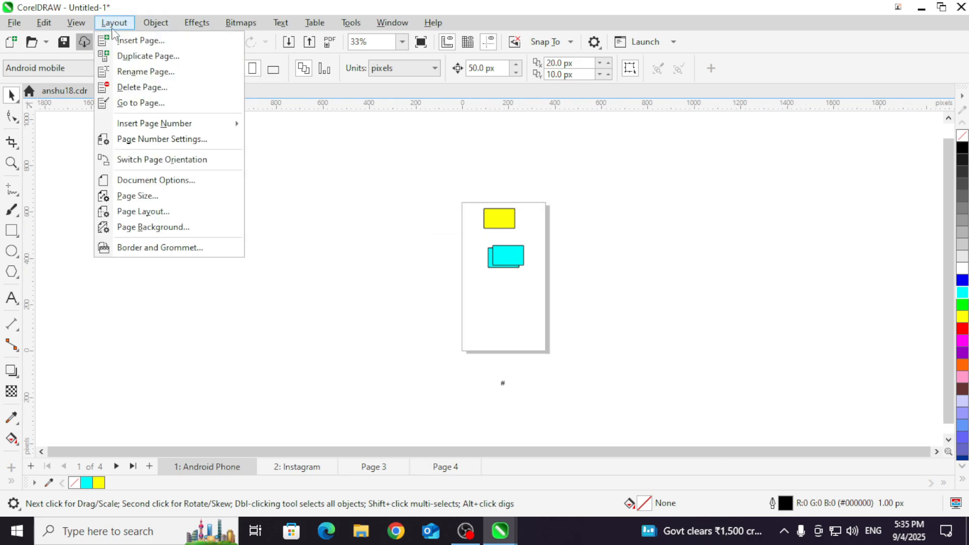
click(185, 146)
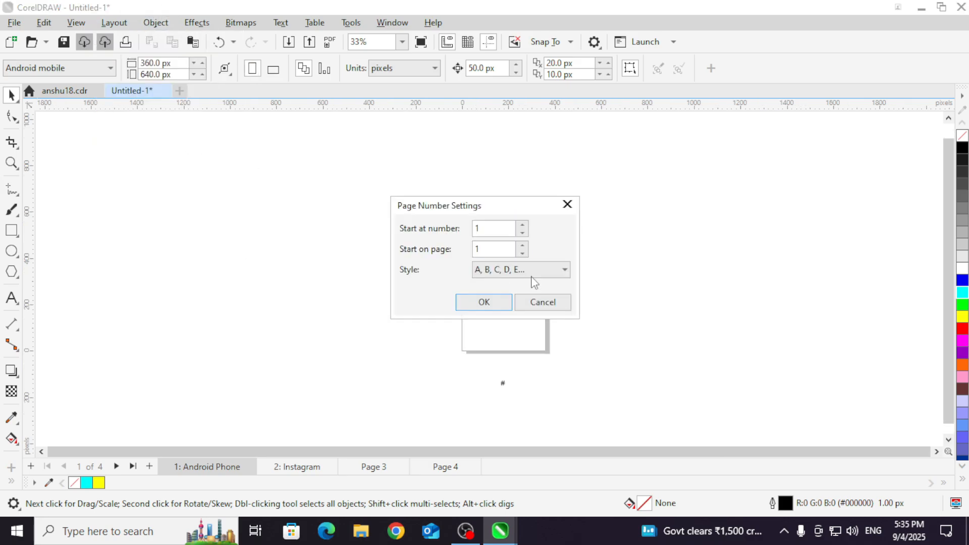
key(Escape)
Step: Switch the Android Phone page to landscape orientation and back to portrait
click(128, 27)
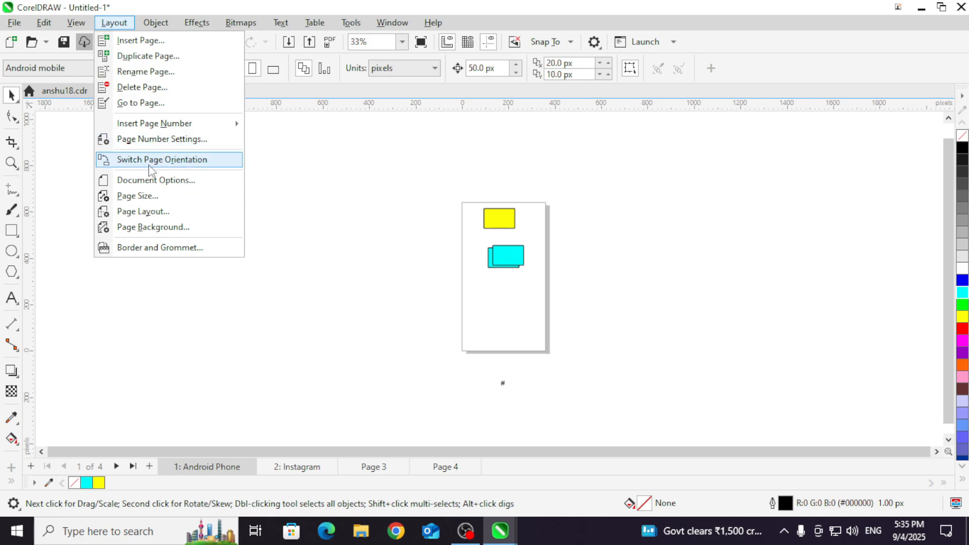
click(151, 160)
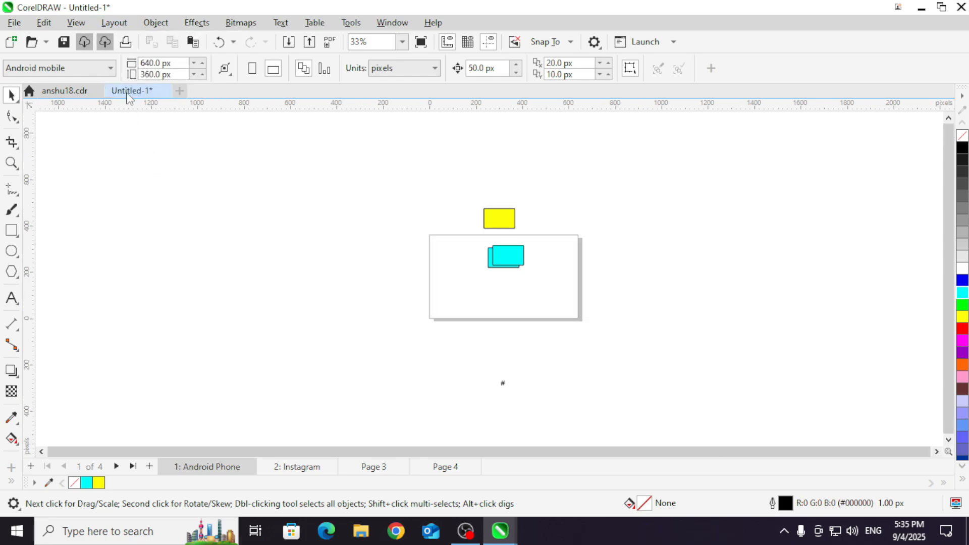
click(114, 23)
click(151, 159)
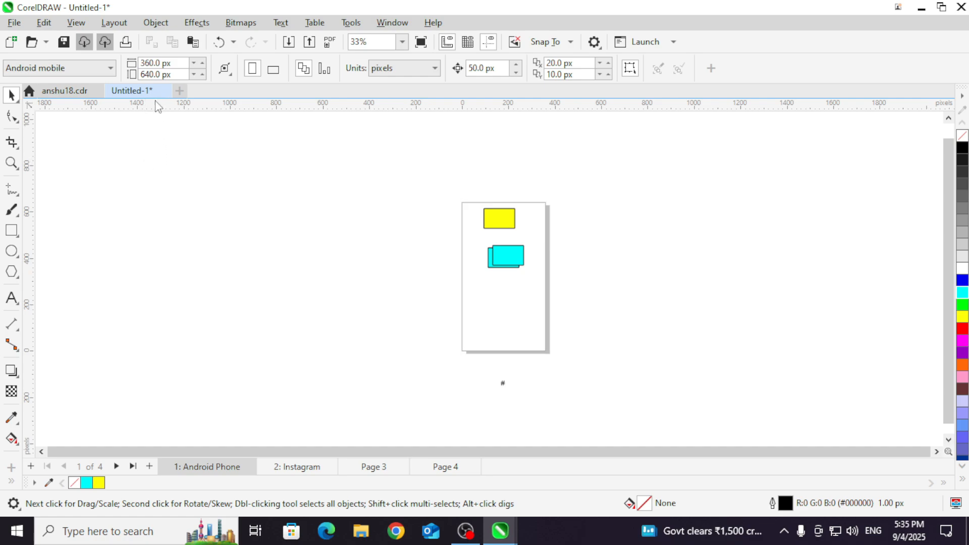
Step: Set the document's page size to the Facebook Post preset, applied to all pages
click(114, 23)
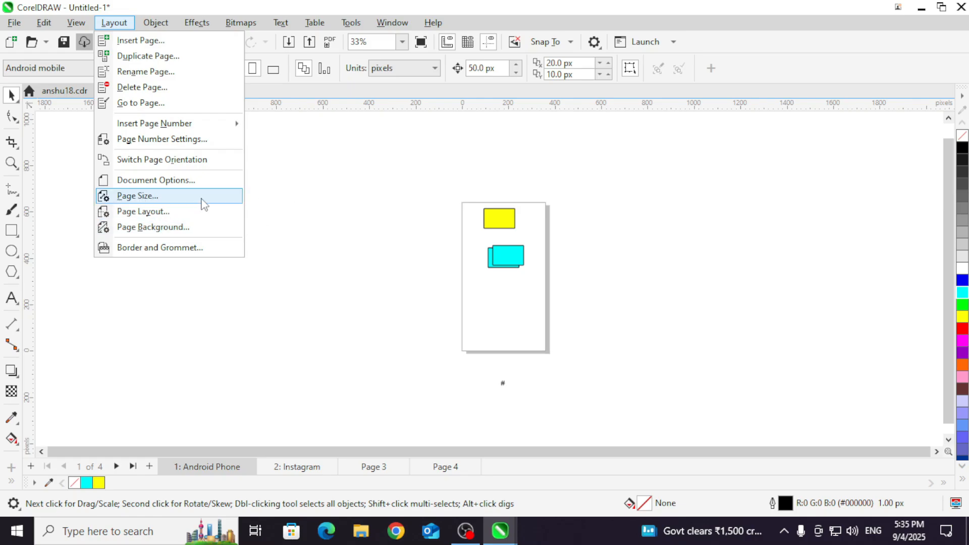
click(183, 197)
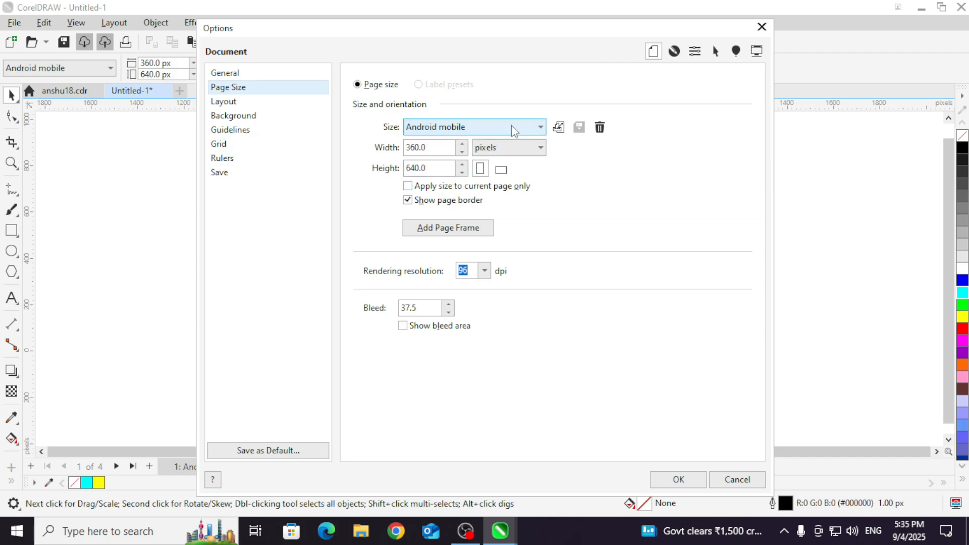
click(424, 169)
click(531, 126)
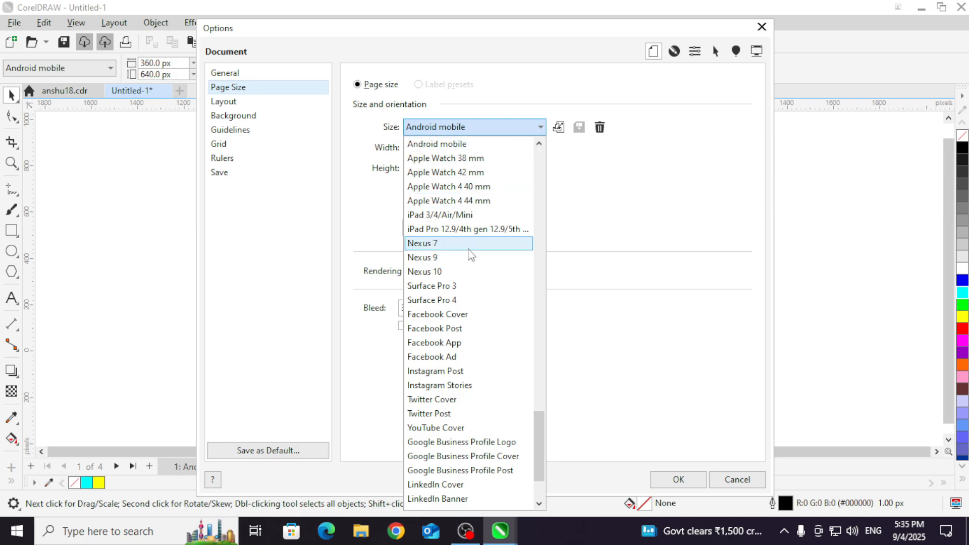
click(631, 247)
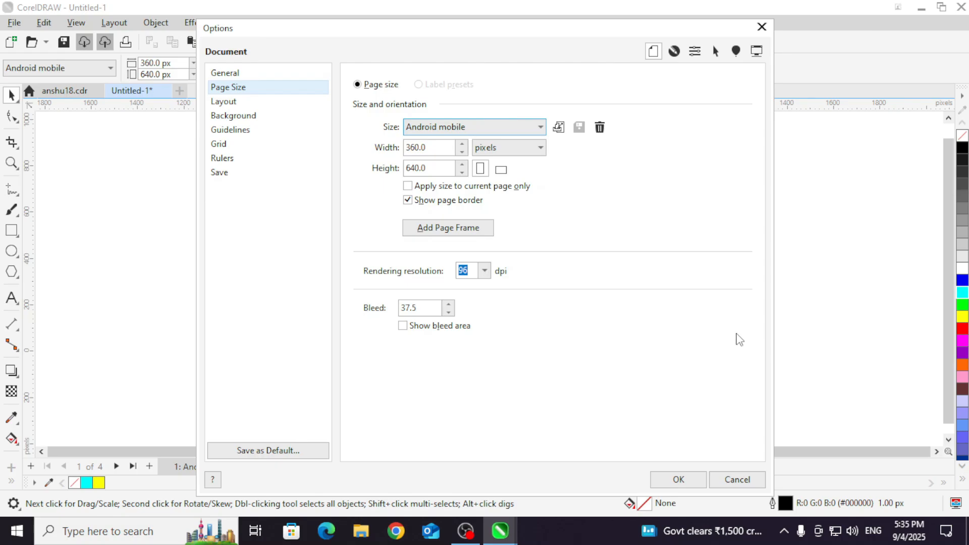
click(513, 134)
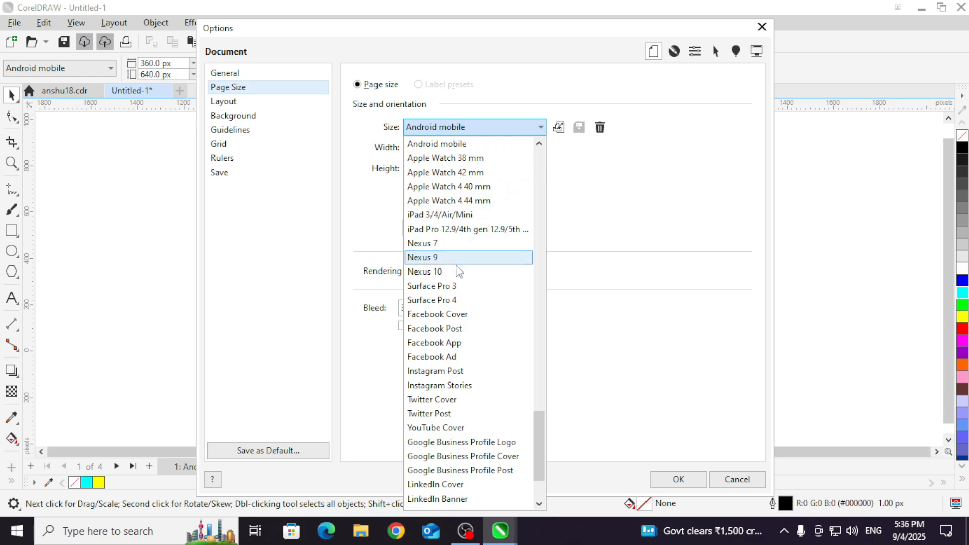
click(467, 331)
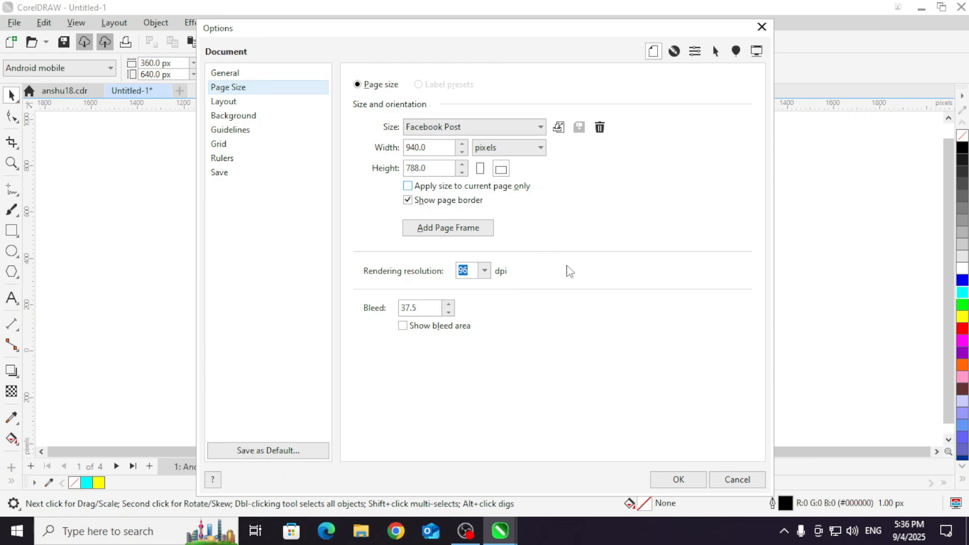
click(678, 480)
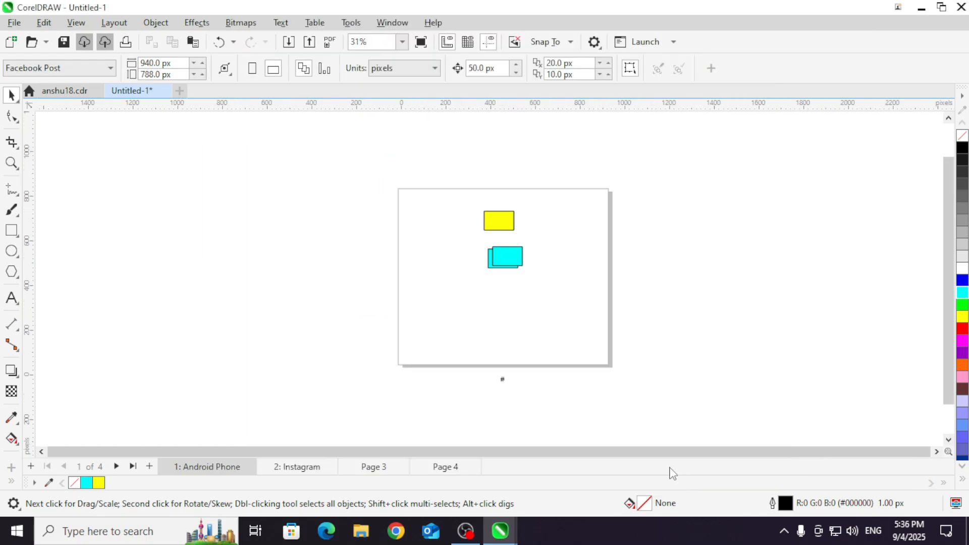
Step: Check the page size on the Instagram page and Page 3, and undo the page size change from the Android Phone page
click(305, 465)
click(375, 468)
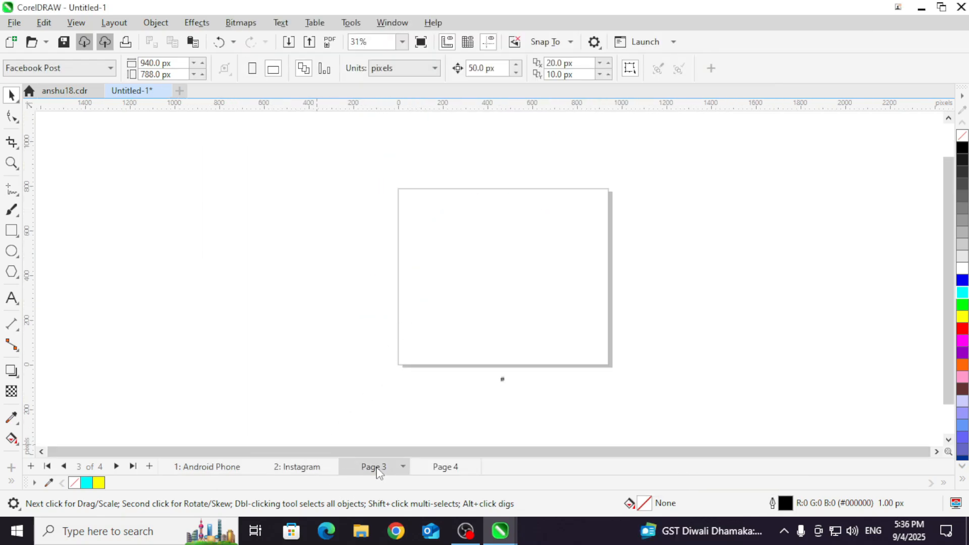
click(200, 468)
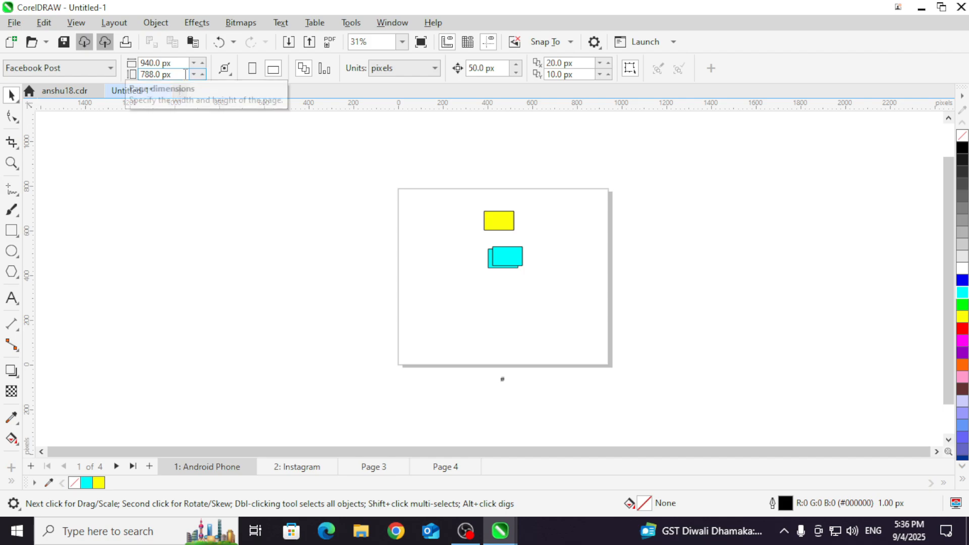
key(ctrl+z)
Step: Add a page frame to the Android Phone page and apply the page size to the current page only
click(114, 22)
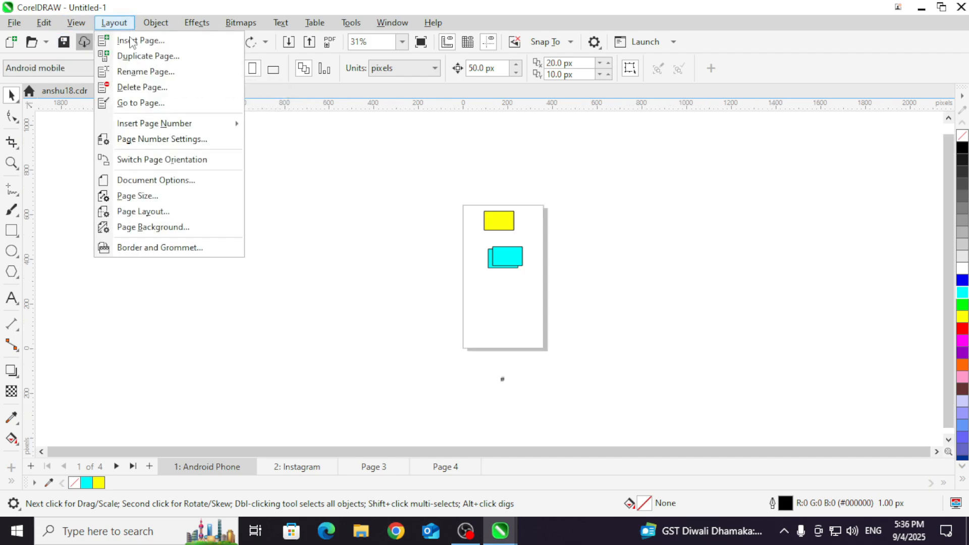
click(173, 196)
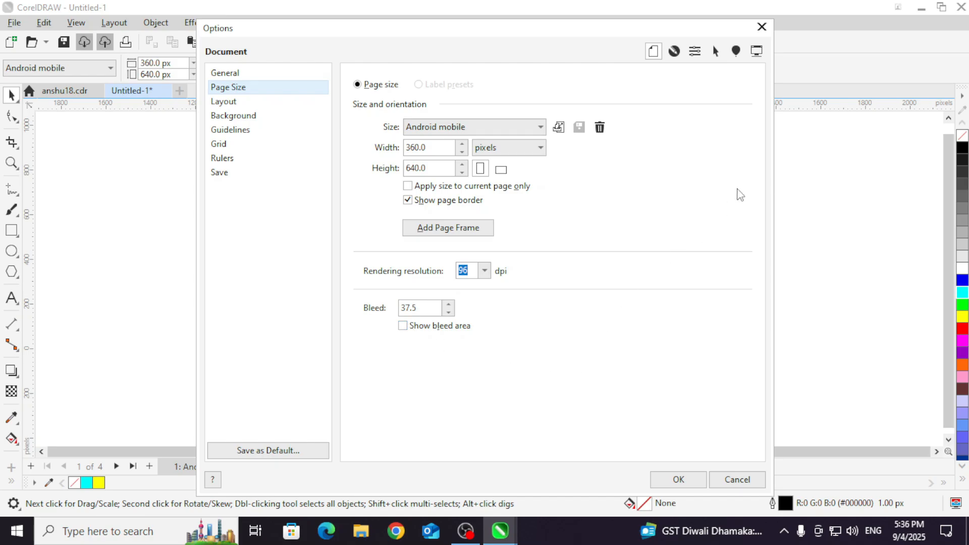
drag(618, 36, 790, 238)
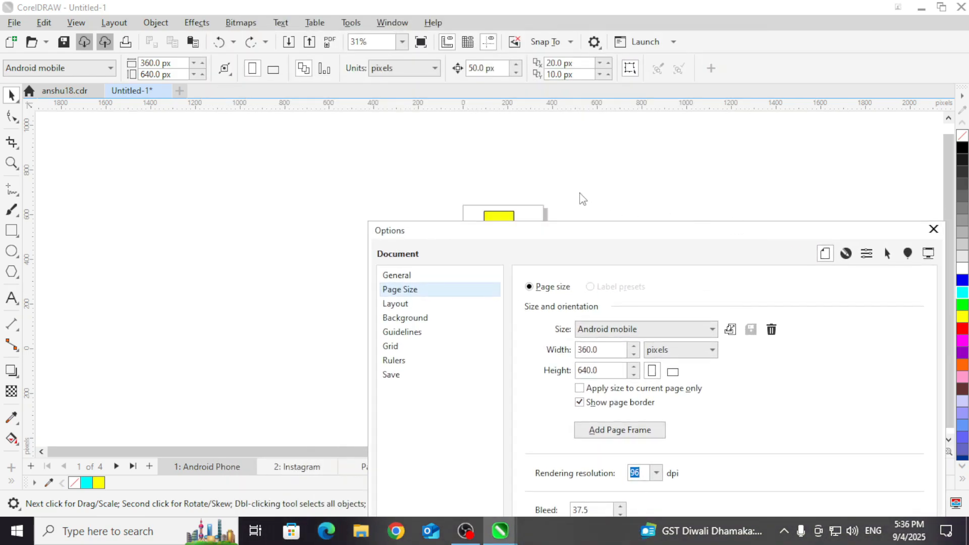
drag(595, 235, 413, 31)
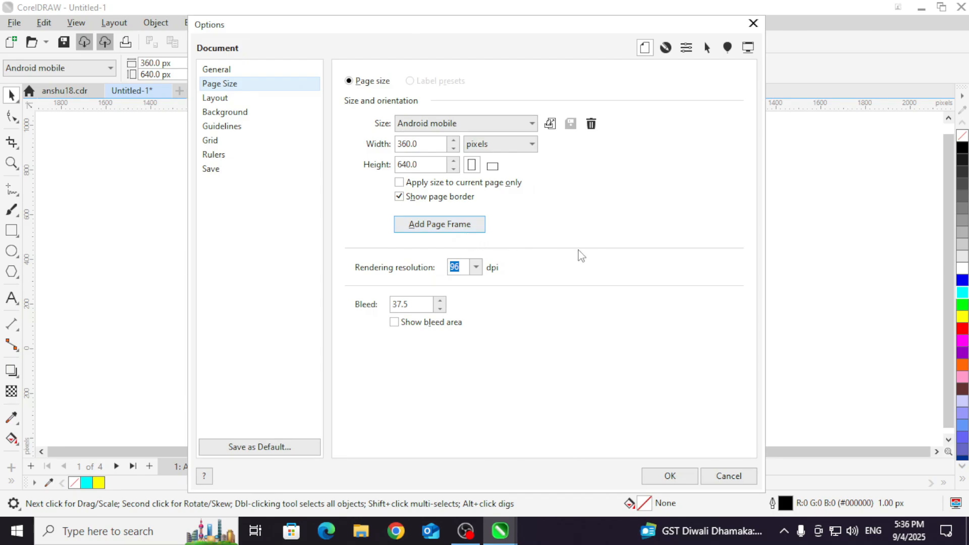
click(449, 187)
click(669, 476)
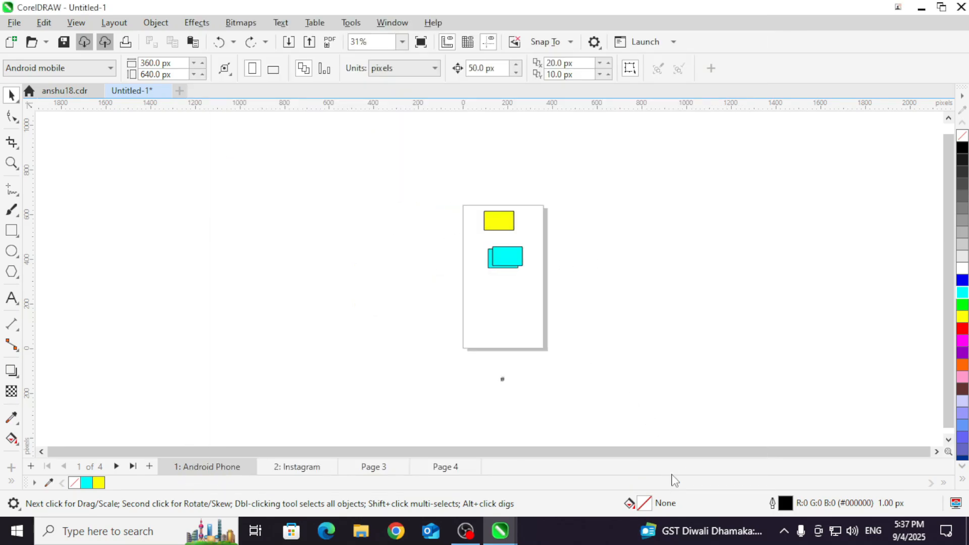
click(466, 232)
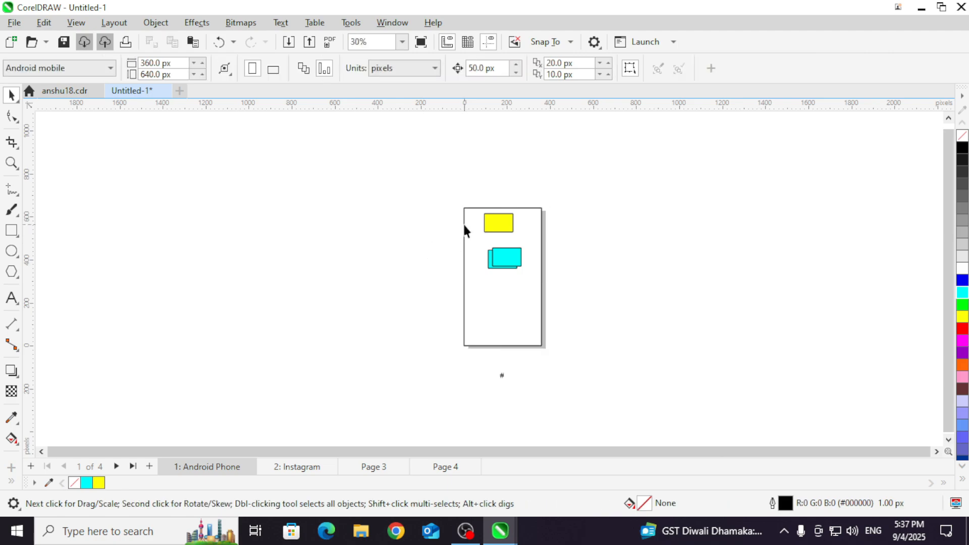
Step: Fill the Android Phone page's frame rectangle with magenta, move it off the page to the right, and deselect it
scroll(490, 272, up, 3)
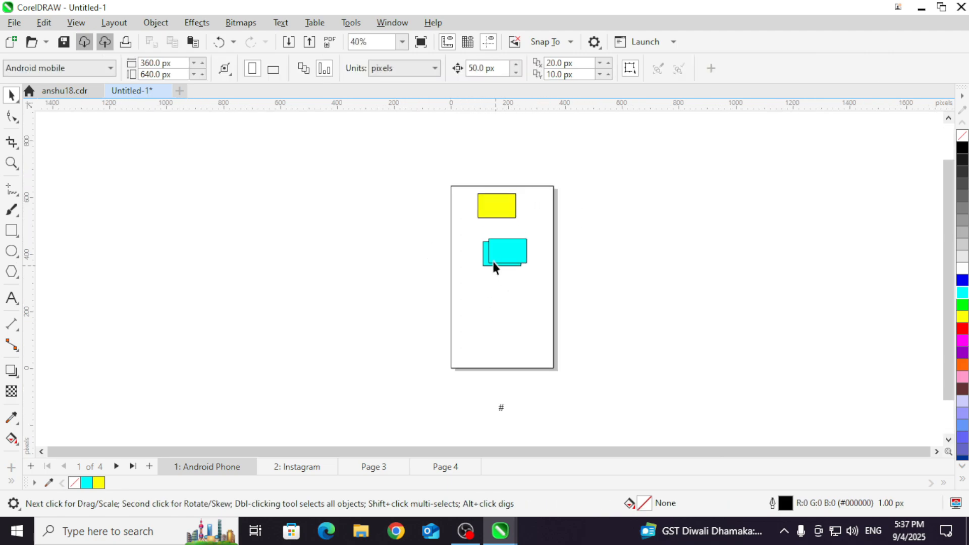
click(453, 226)
click(962, 340)
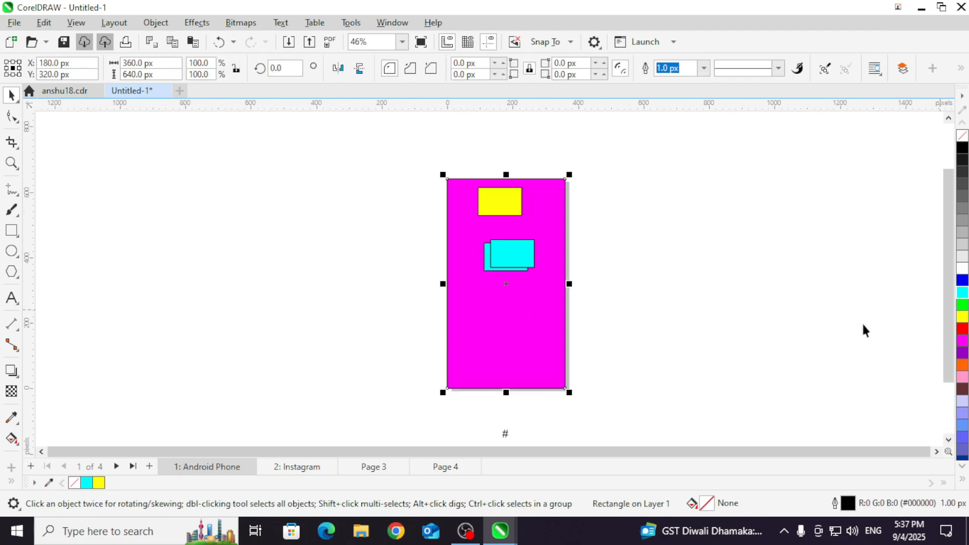
drag(495, 299, 655, 288)
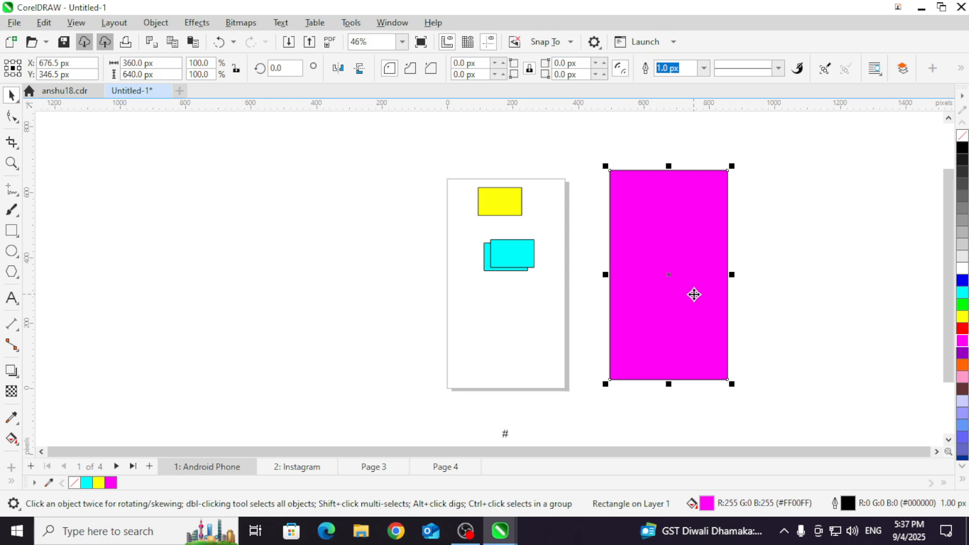
click(289, 166)
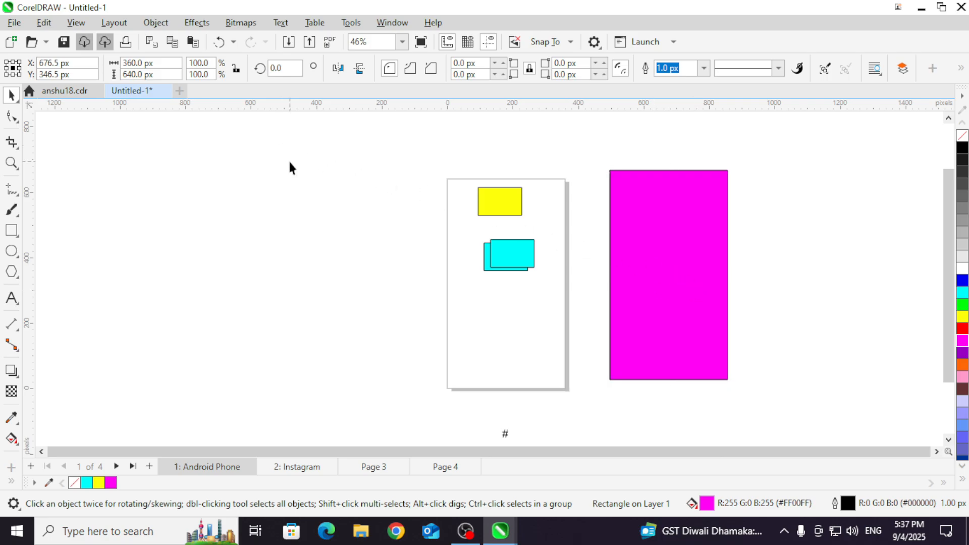
Step: Review the document's page size options and page layout options without changing them
click(115, 23)
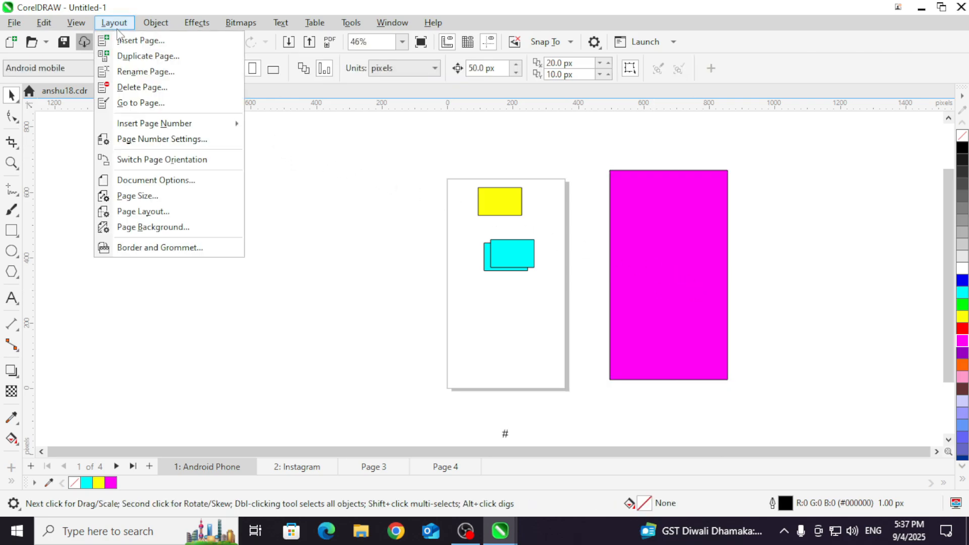
click(147, 196)
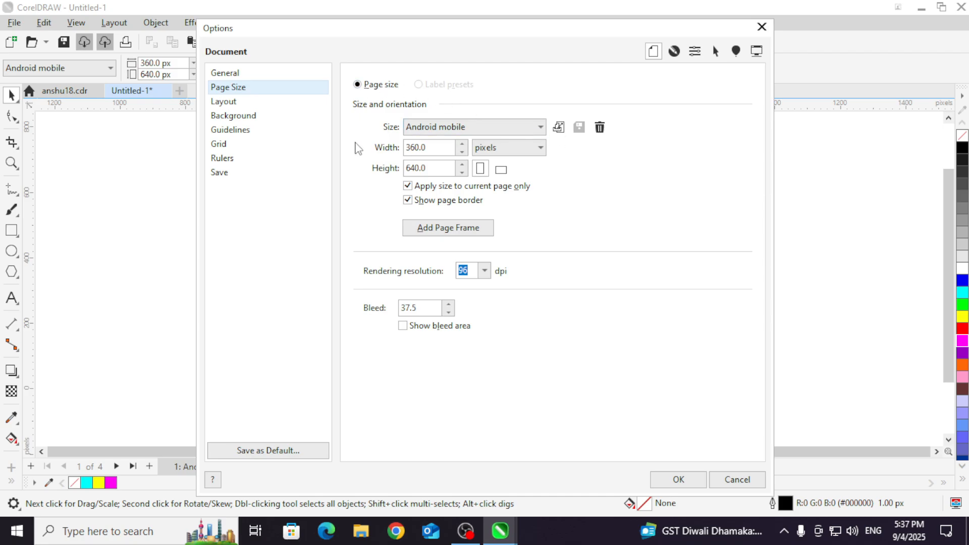
click(761, 26)
click(126, 23)
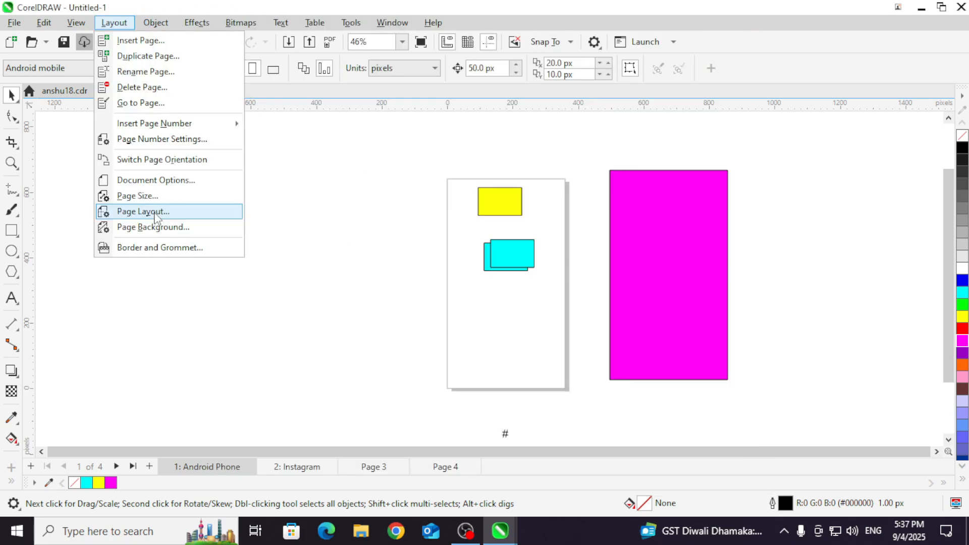
click(155, 212)
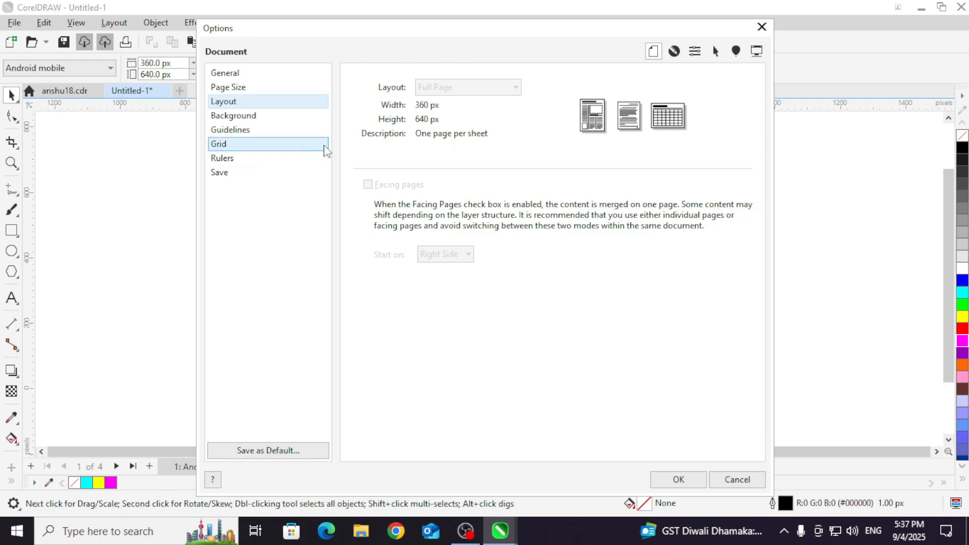
click(763, 30)
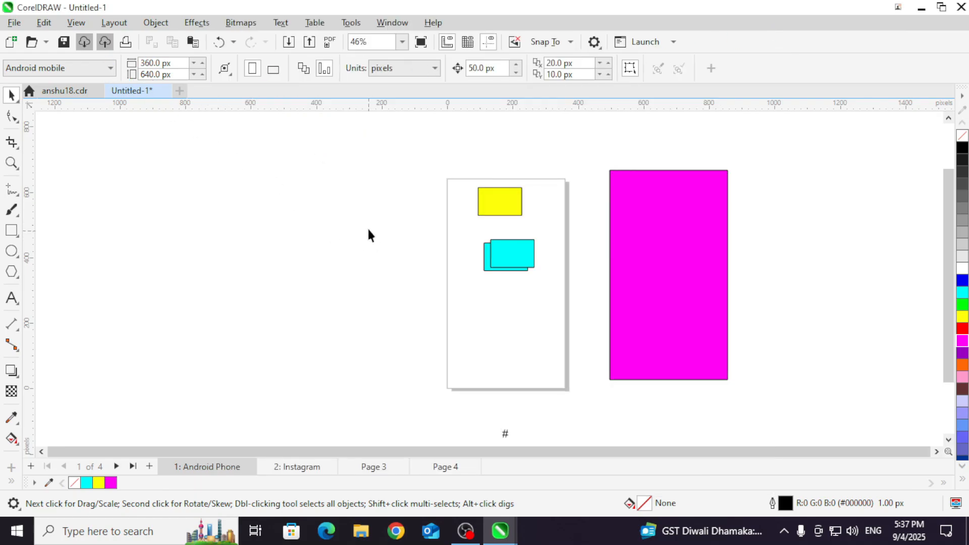
Step: Give the document a solid light yellow-green page background from the RGB palette
click(117, 23)
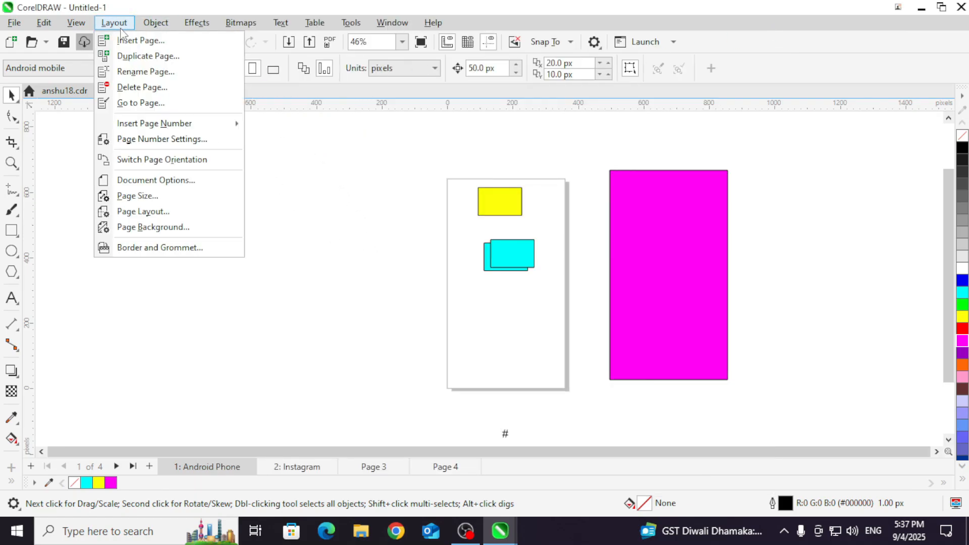
click(142, 228)
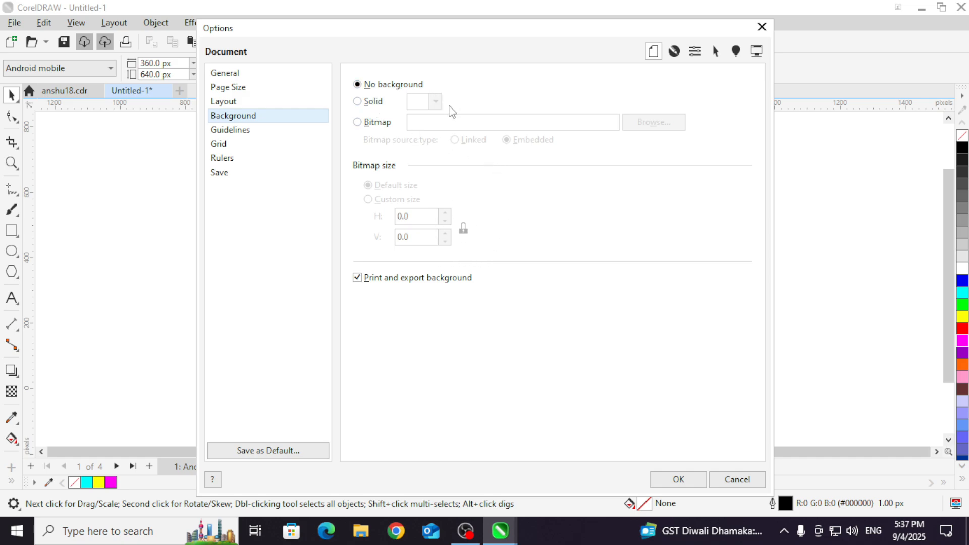
click(389, 102)
click(435, 102)
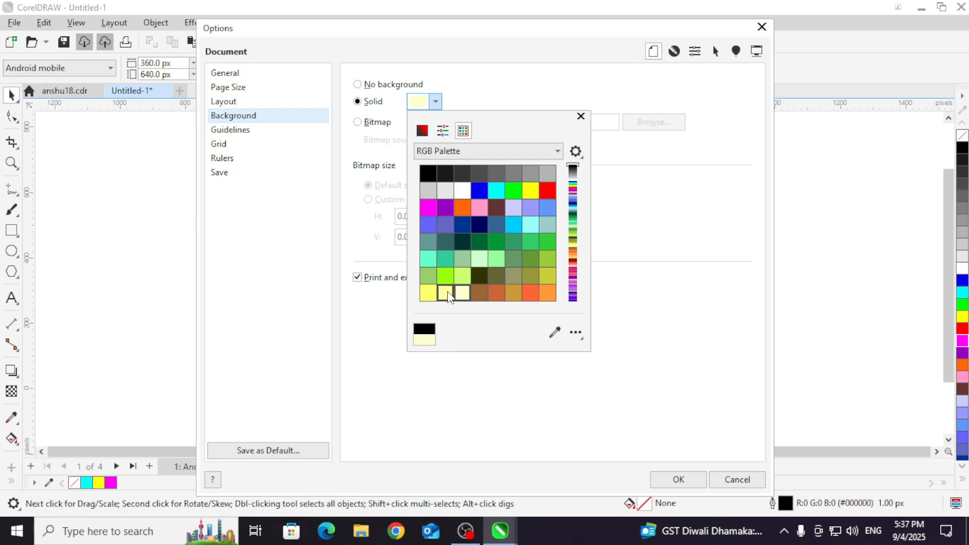
click(463, 276)
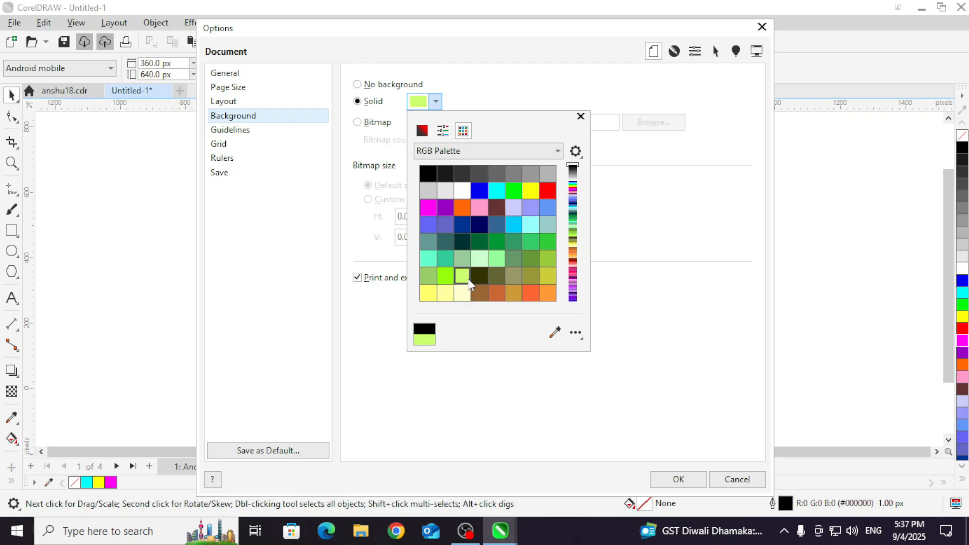
click(674, 487)
click(676, 480)
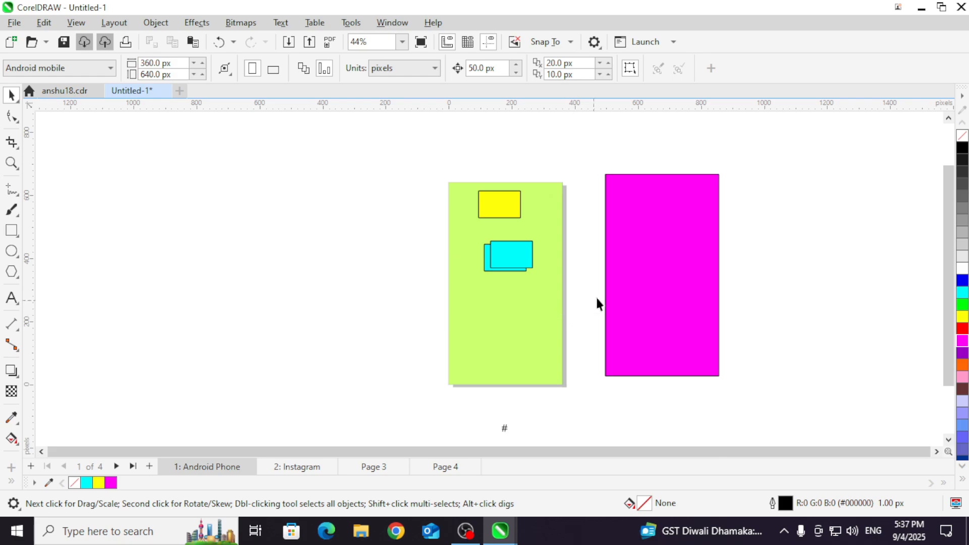
Step: Move the magenta rectangle slightly farther from the page, and check the background on the Instagram page and Page 3
drag(659, 245, 679, 253)
click(323, 466)
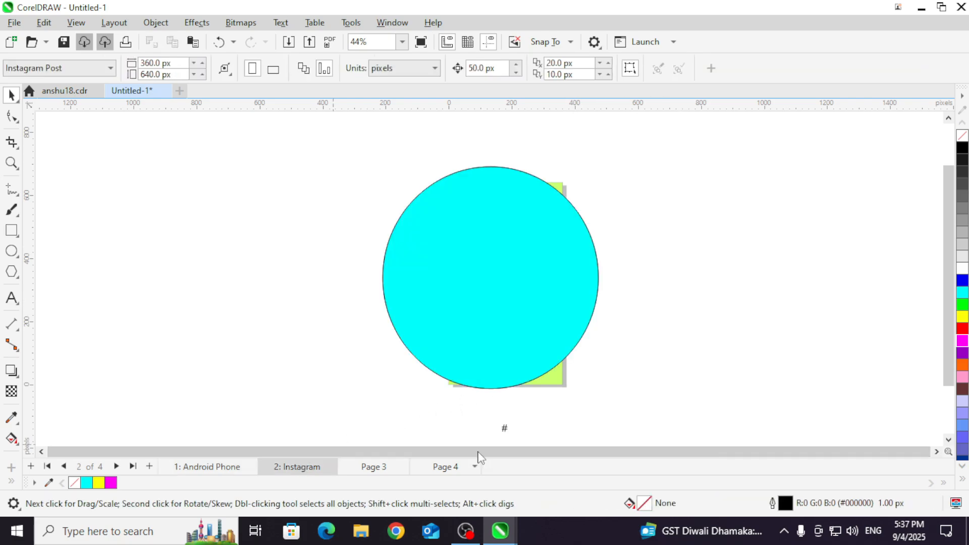
click(379, 467)
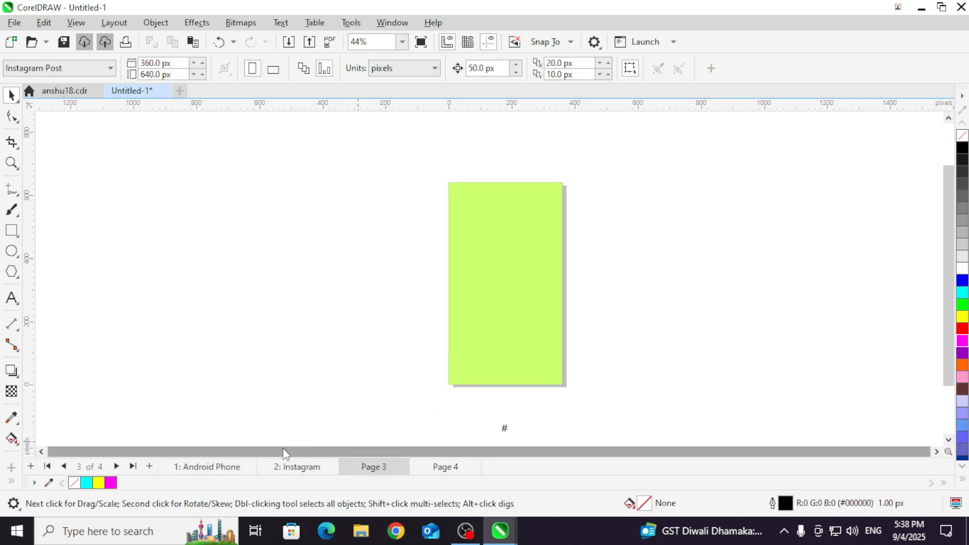
click(296, 465)
click(198, 467)
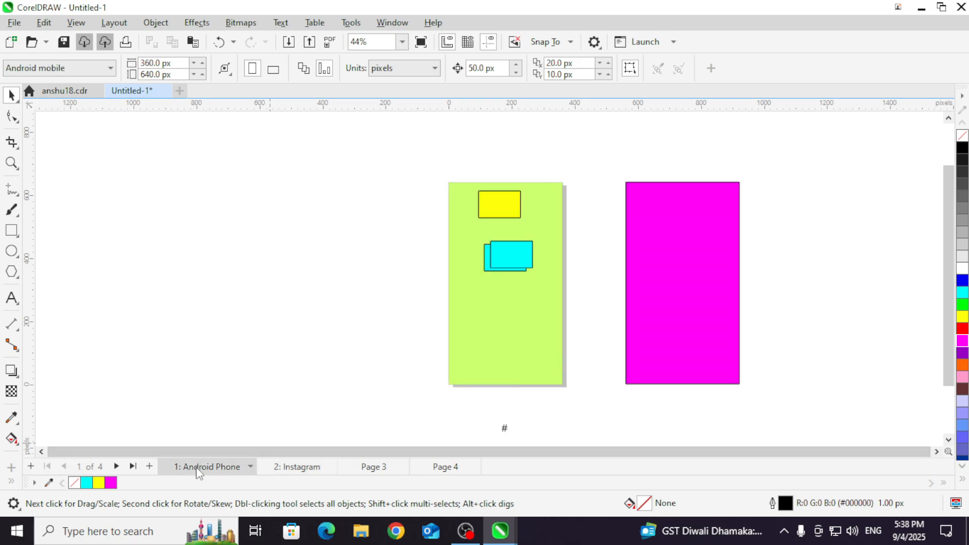
Step: Replace the solid page background with the purple wallpaperflare bitmap from the Pictures folder
scroll(529, 232, up, 1)
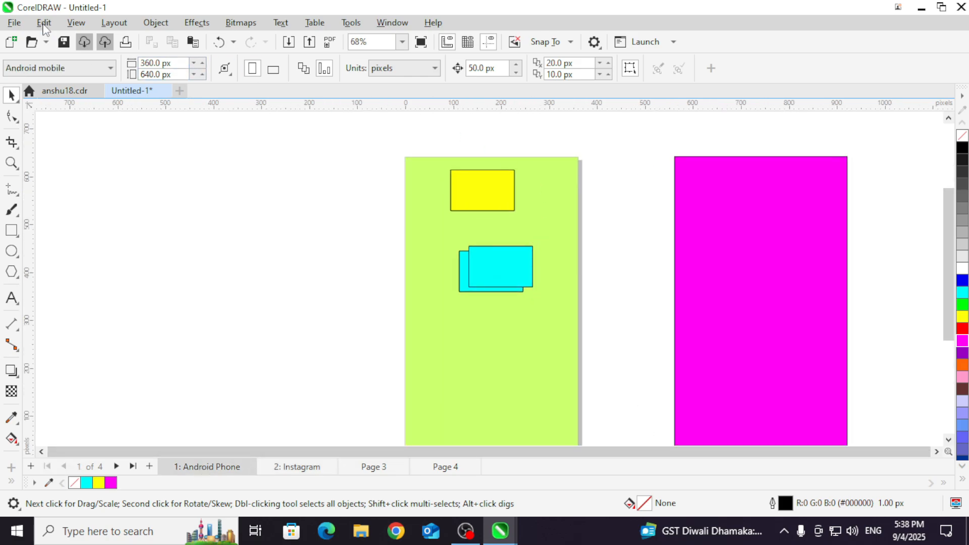
click(126, 27)
click(171, 226)
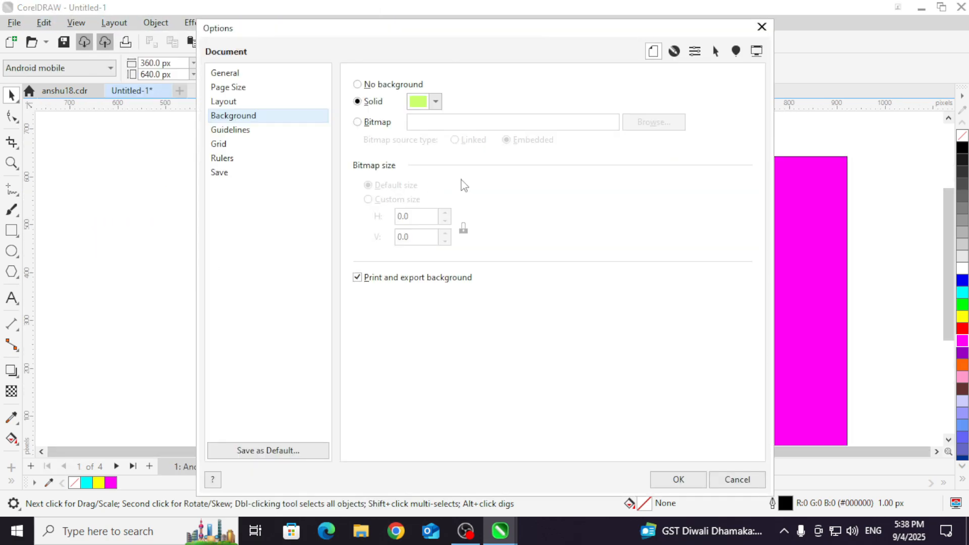
click(357, 122)
click(637, 124)
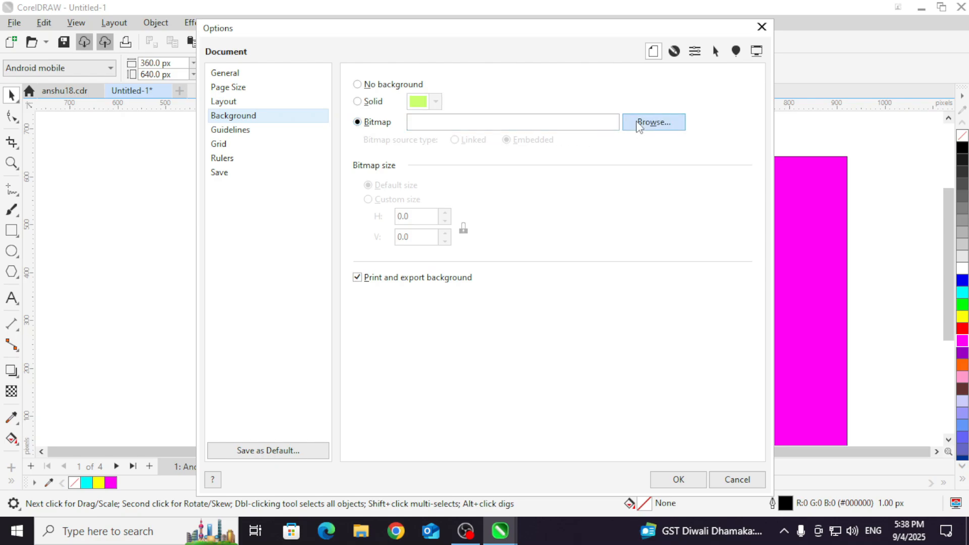
click(307, 261)
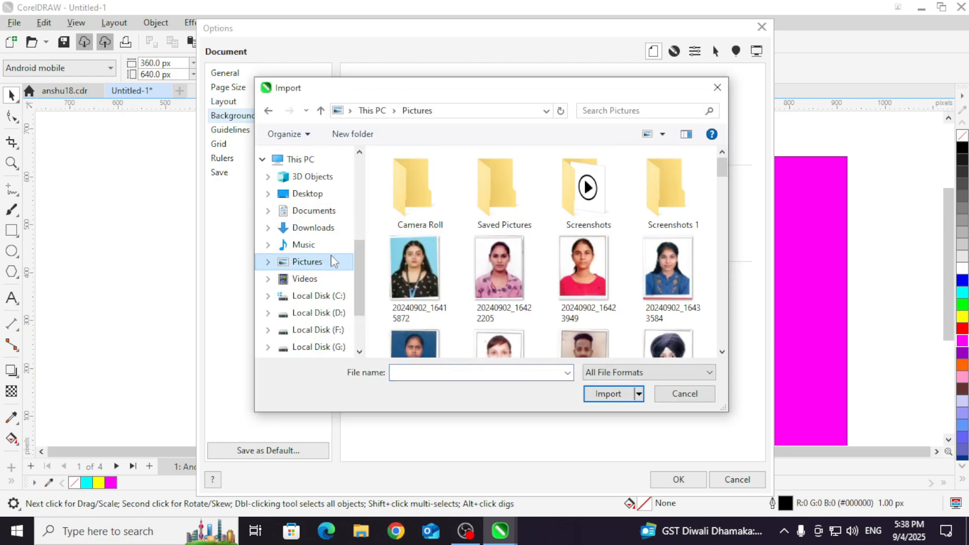
scroll(499, 263, down, 5)
click(499, 313)
click(620, 398)
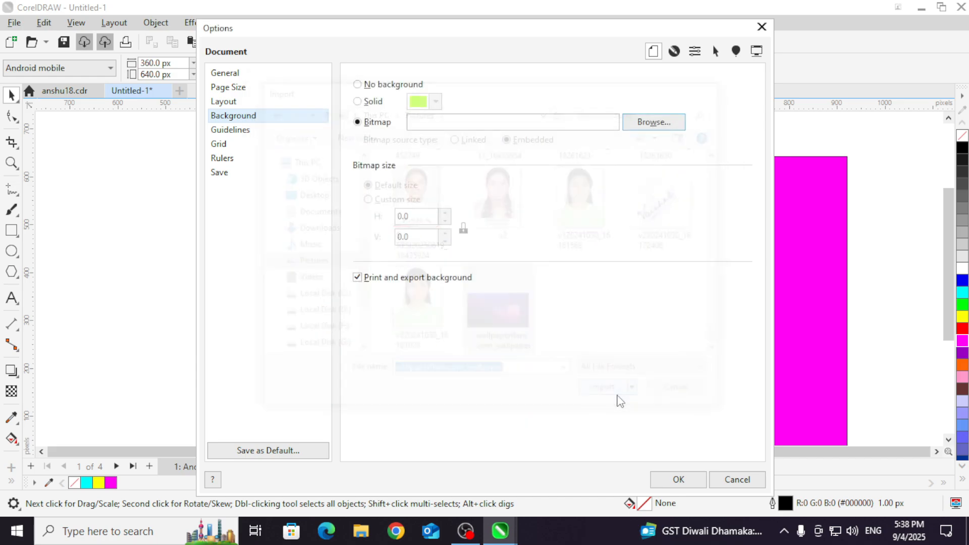
key(Return)
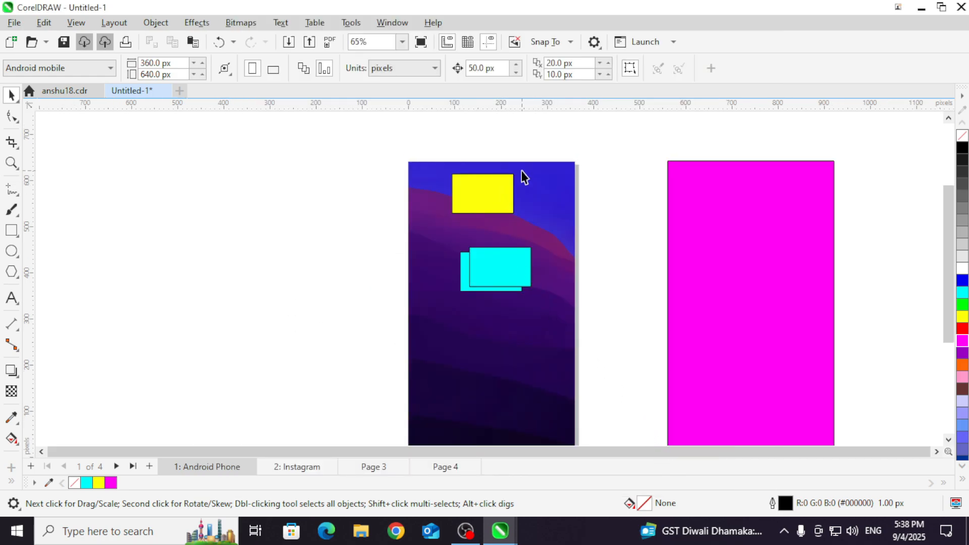
scroll(597, 305, down, 1)
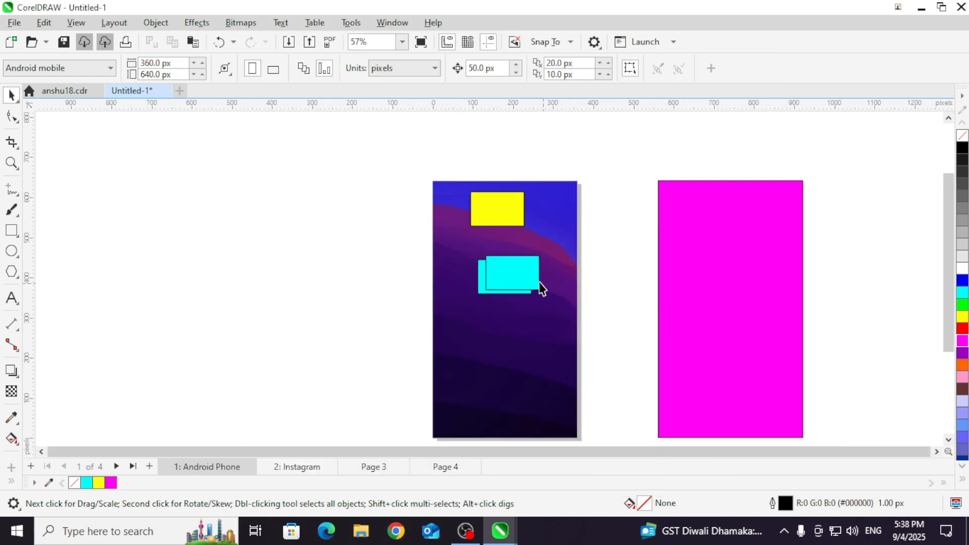
Step: Switch the background bitmap to custom size and turn off printing and exporting of the background
click(114, 23)
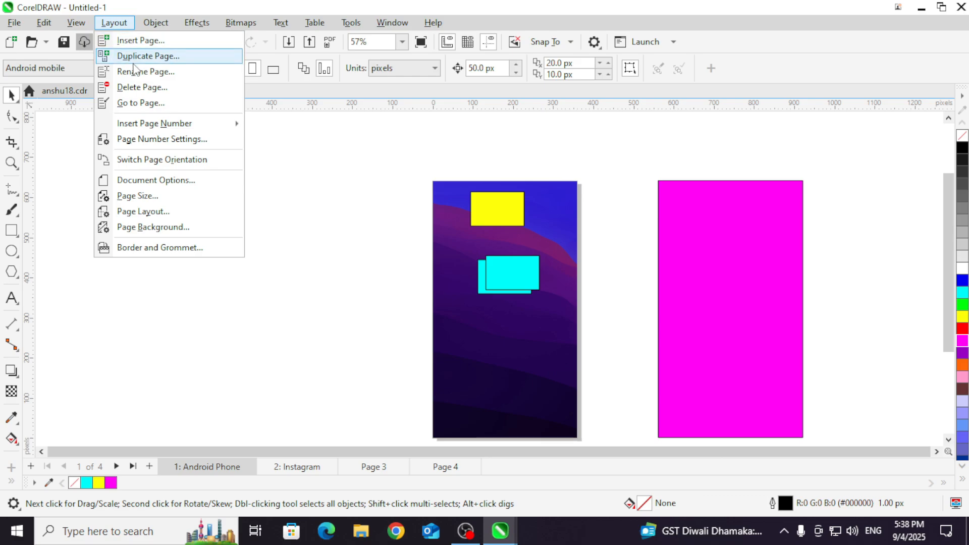
click(153, 226)
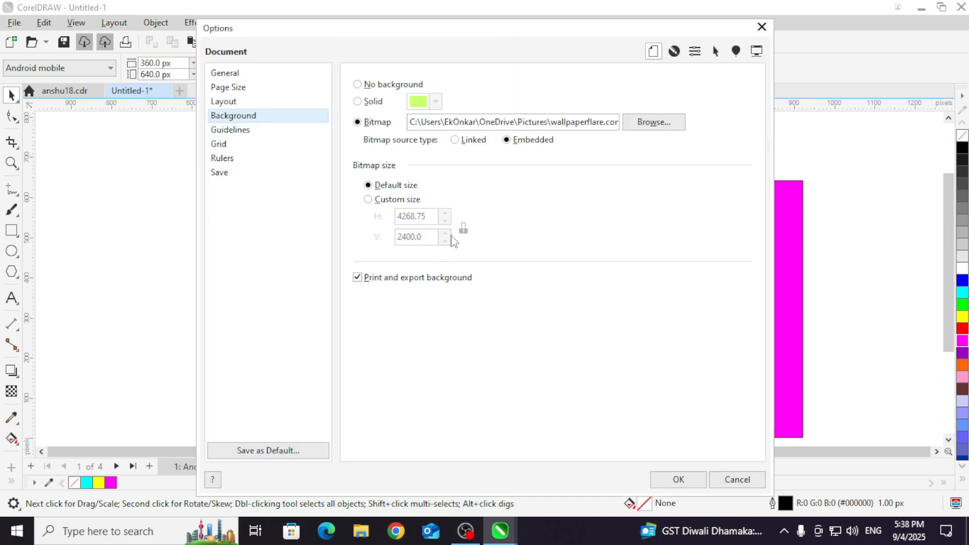
click(357, 84)
click(359, 122)
click(379, 202)
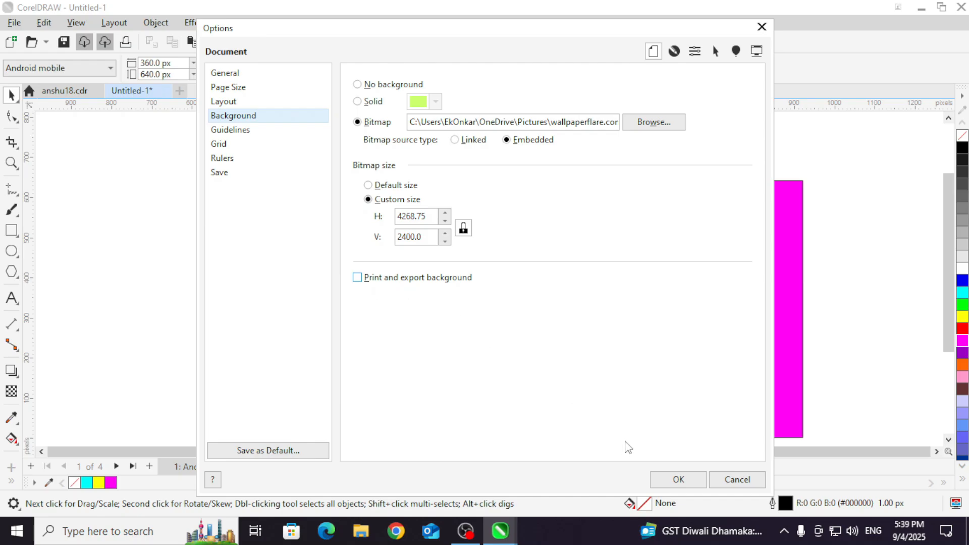
click(677, 480)
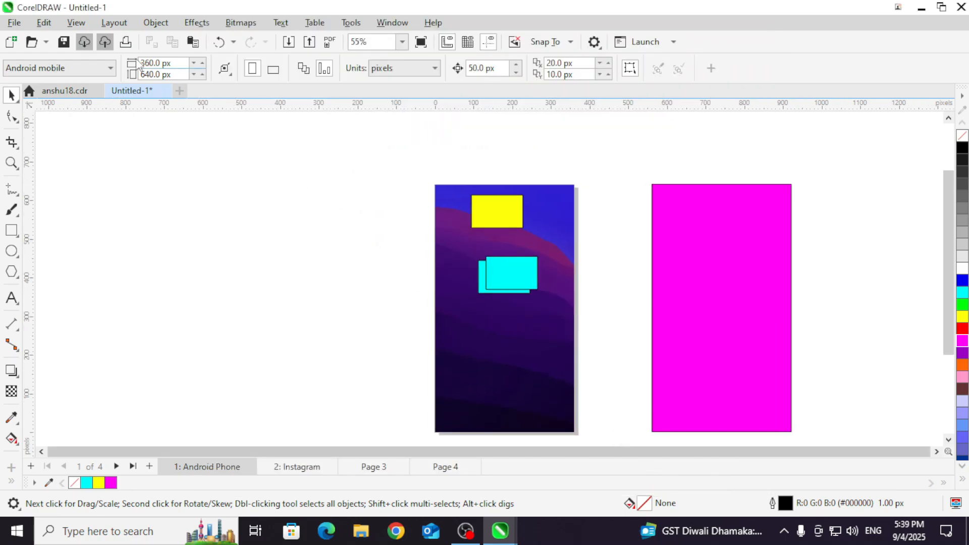
Step: Check the Android Phone page in the print preview and return to the drawing
click(19, 24)
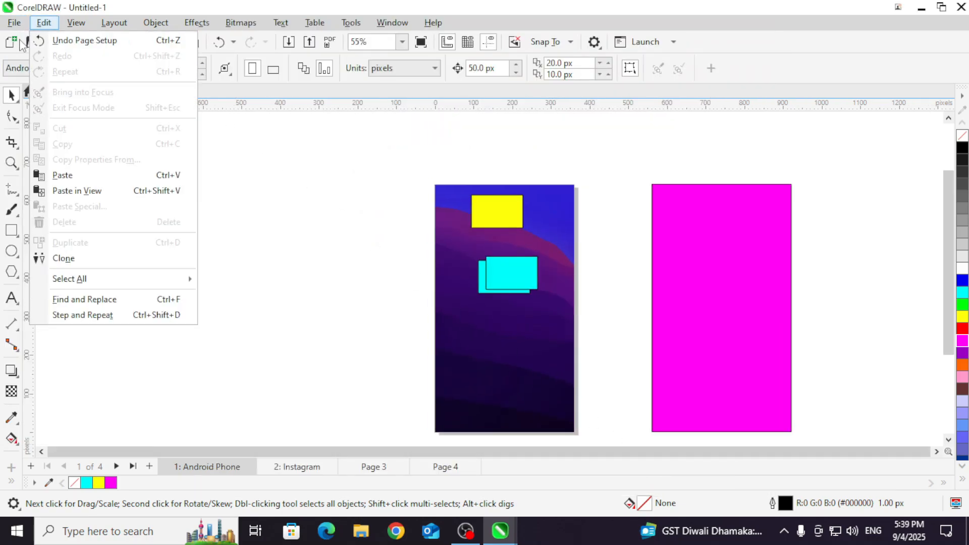
click(63, 398)
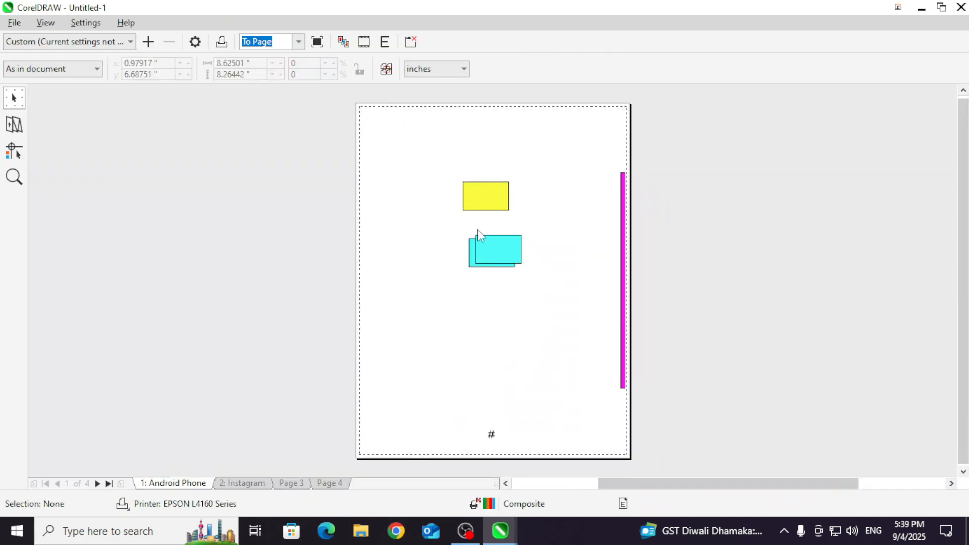
click(410, 42)
Step: Turn printing and exporting of the page background back on and open the print preview
click(114, 23)
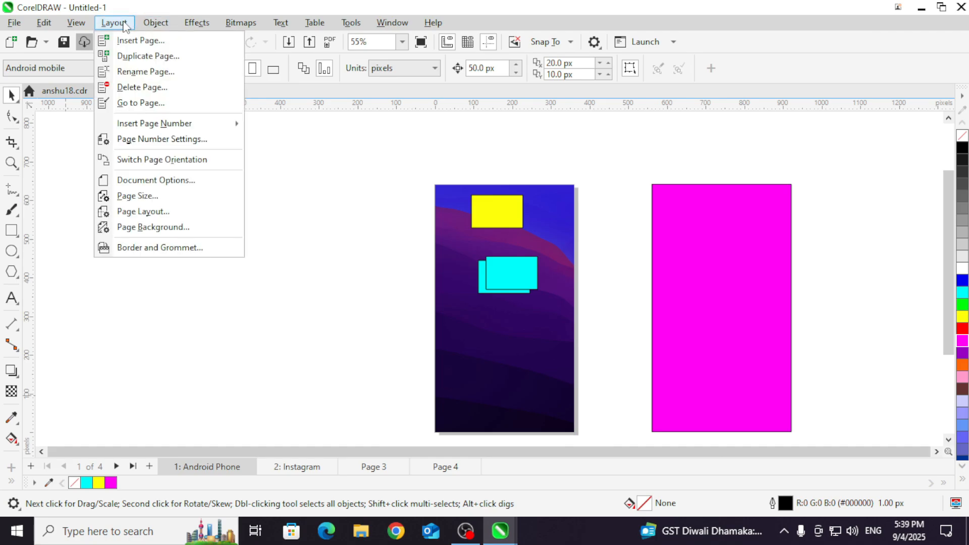
click(162, 227)
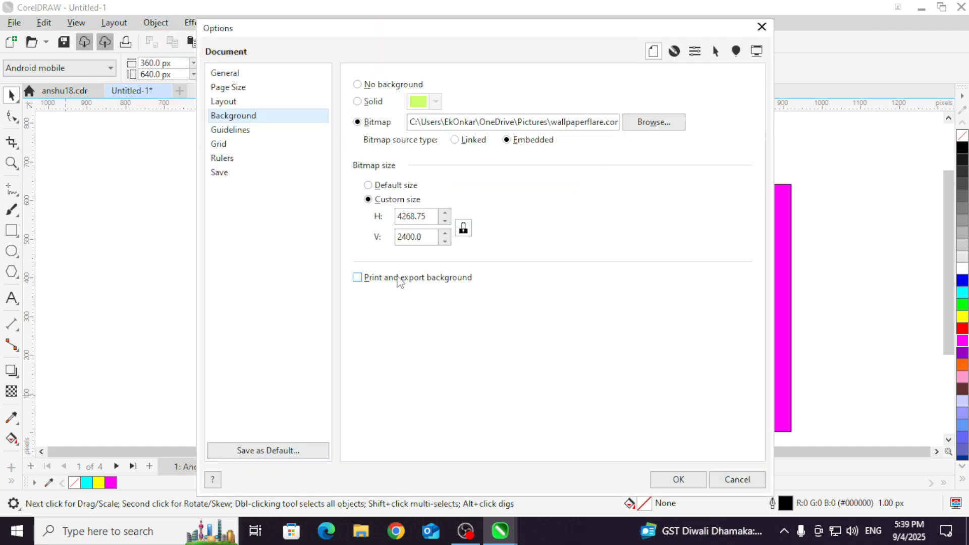
click(678, 479)
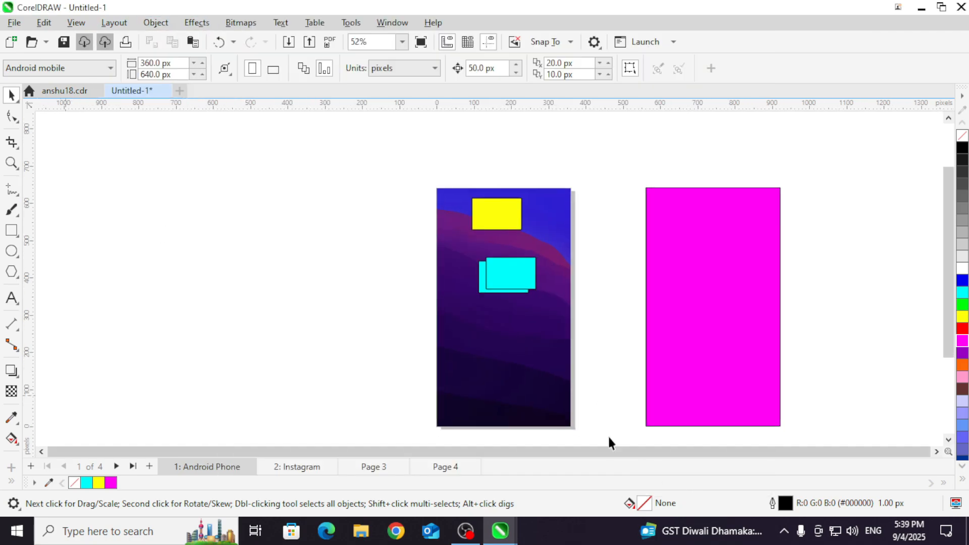
click(14, 24)
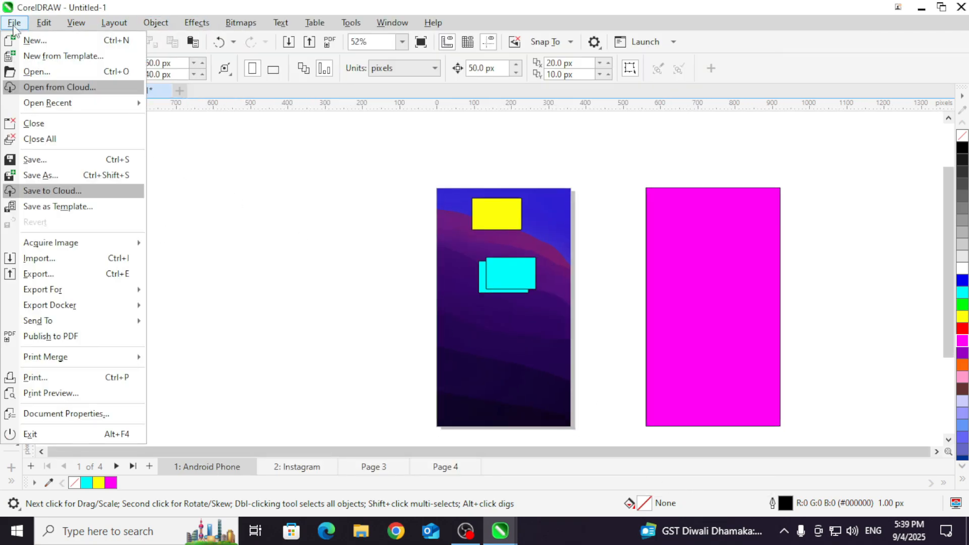
click(65, 393)
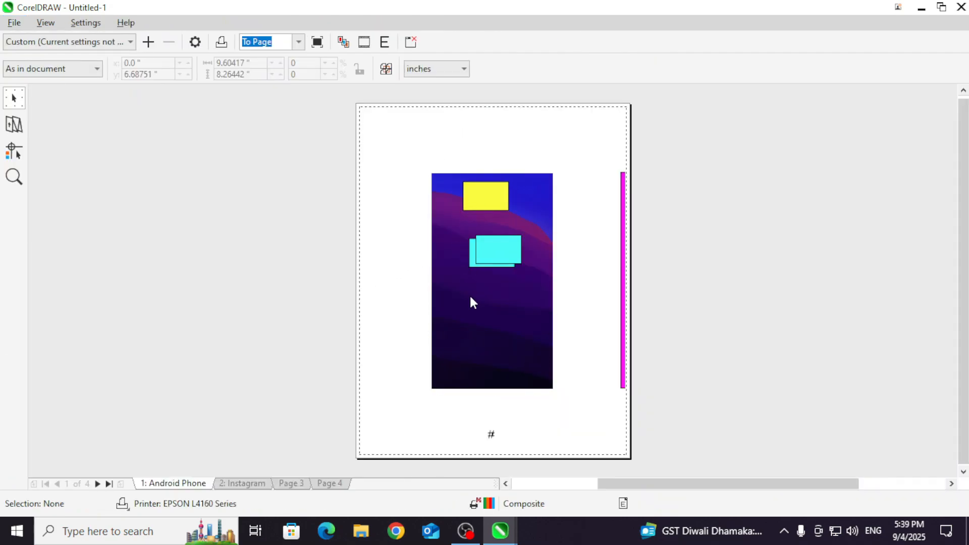
Step: Close the print preview and set the Android Phone page to no background
click(411, 42)
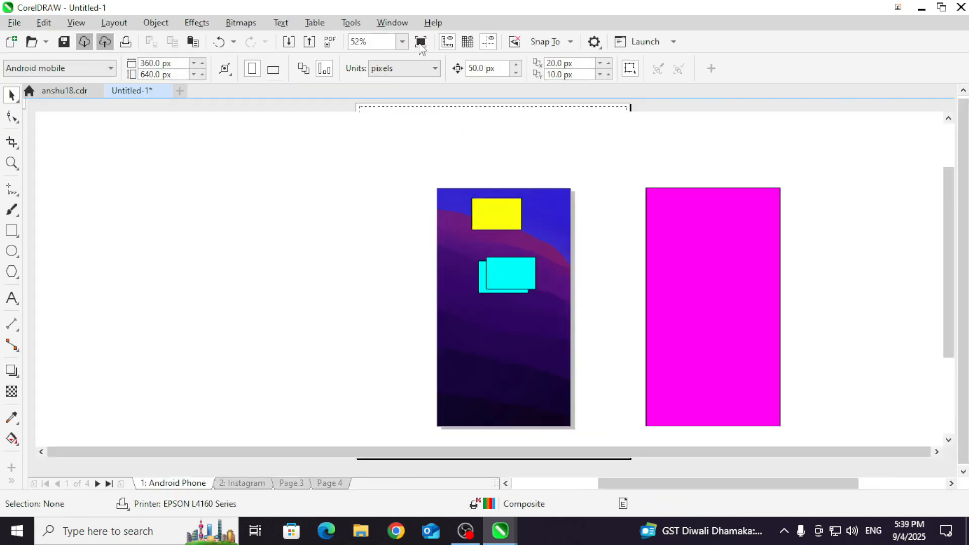
click(76, 23)
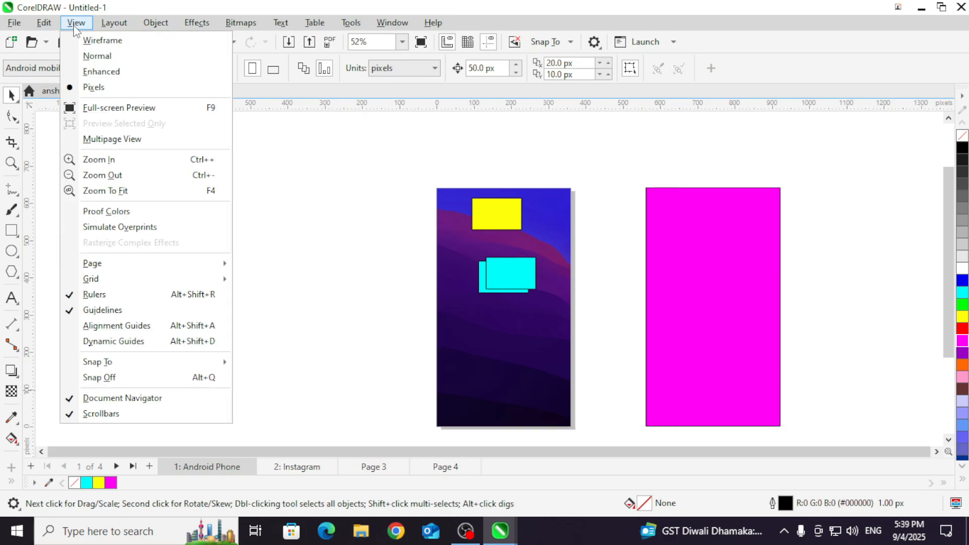
click(114, 22)
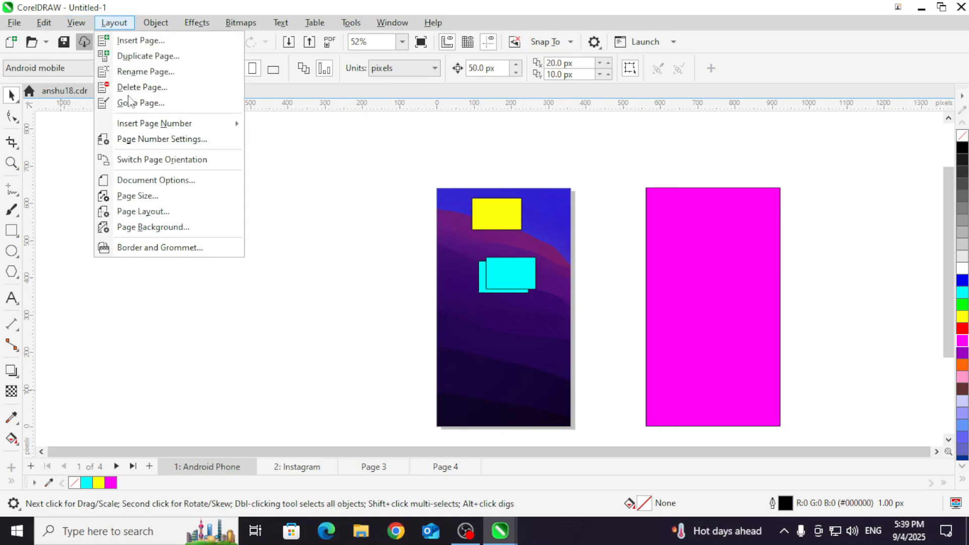
click(184, 226)
click(391, 84)
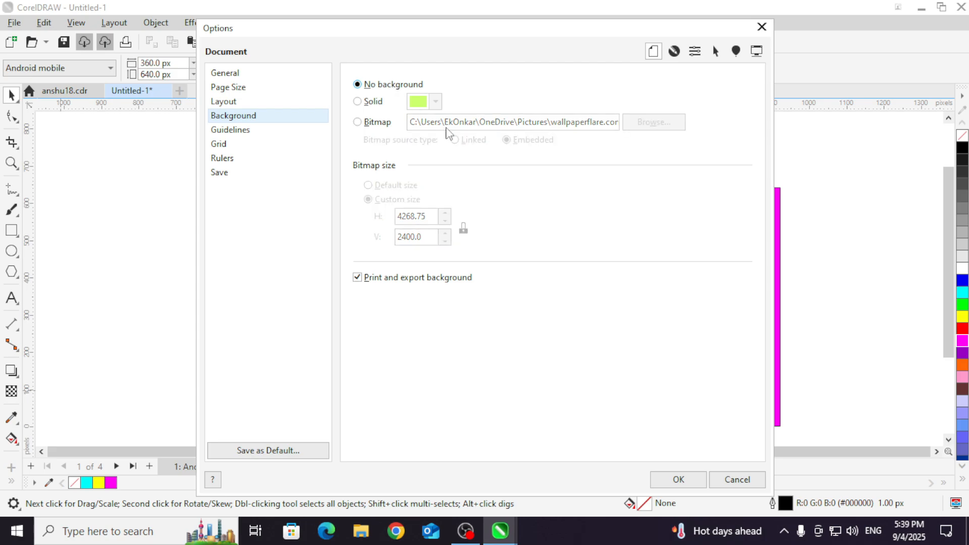
click(679, 478)
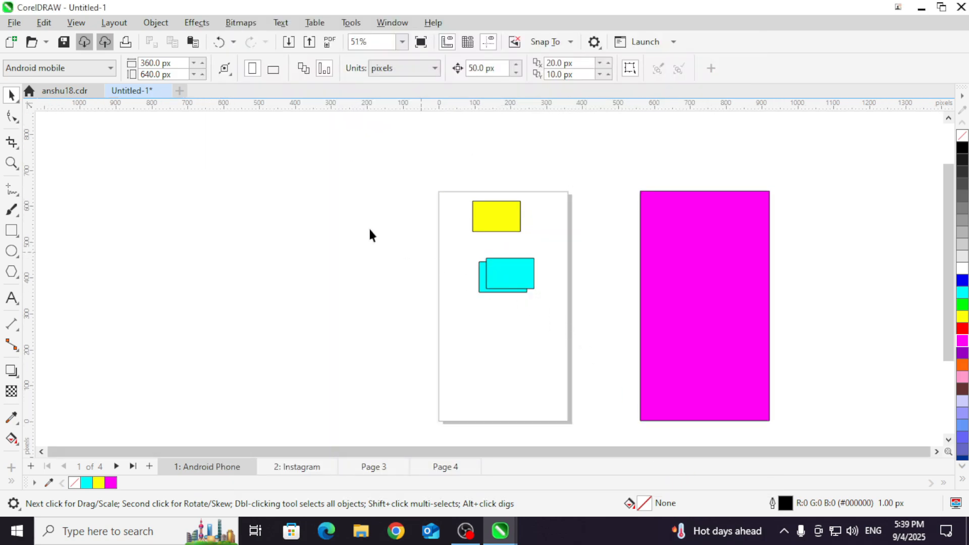
Step: Add a 375 px Page-type border and 75 px grommets to the Android Phone page with Border and Grommet
click(115, 23)
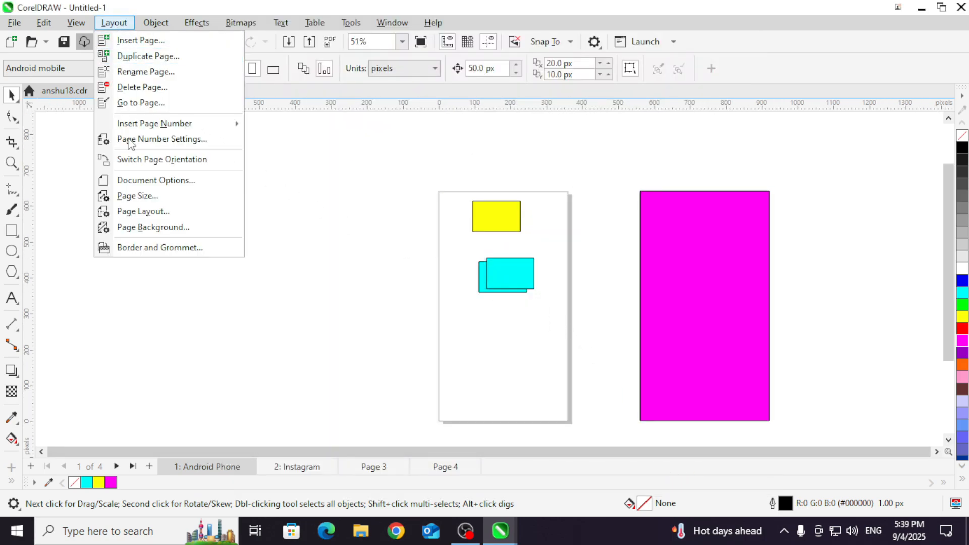
click(159, 247)
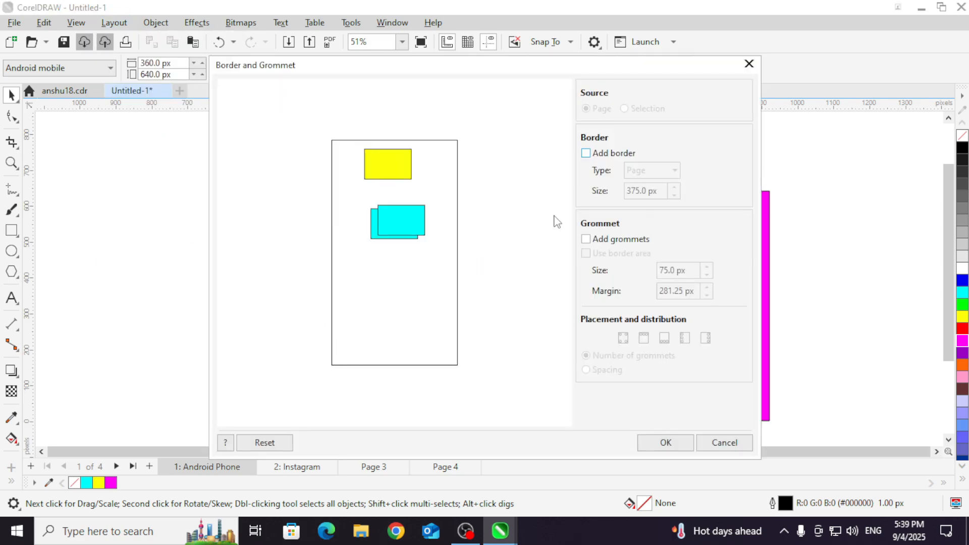
click(586, 154)
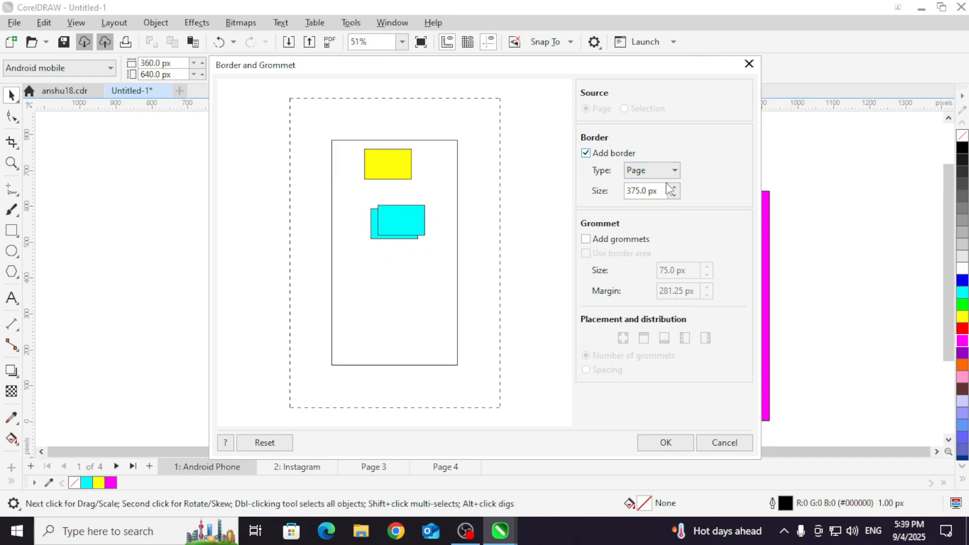
click(675, 172)
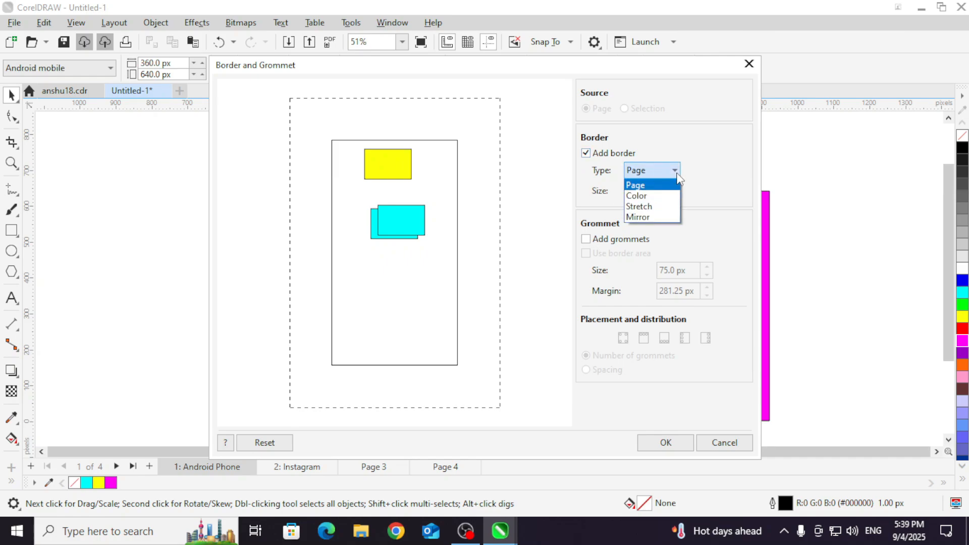
click(678, 178)
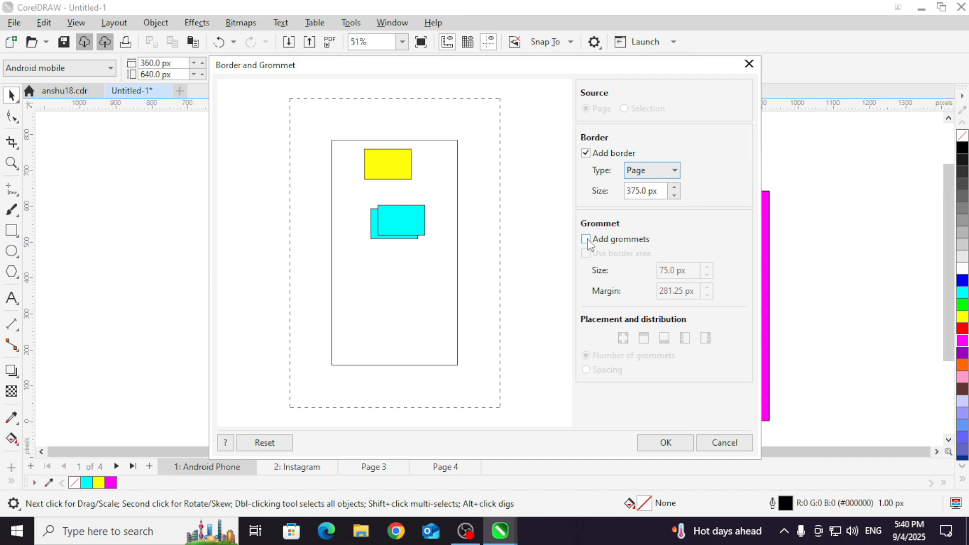
click(586, 240)
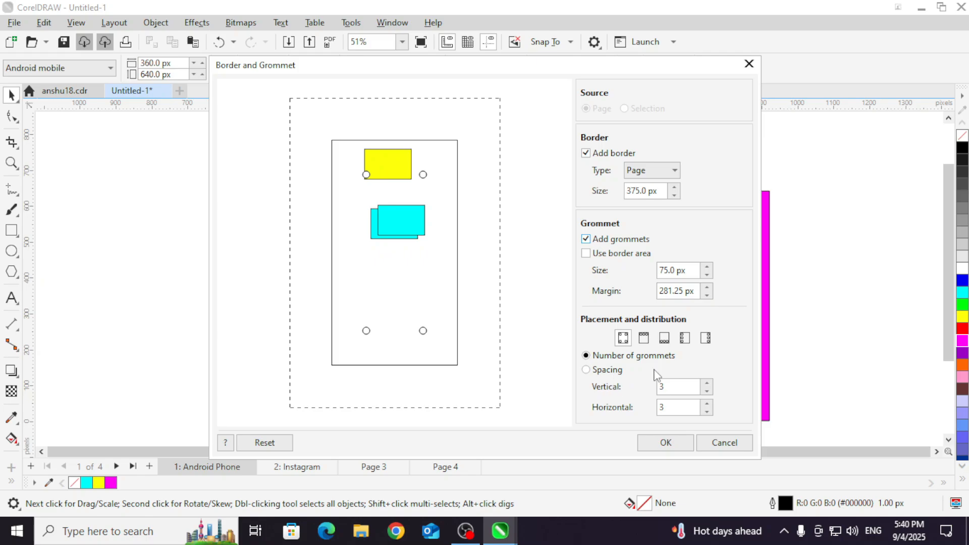
click(672, 448)
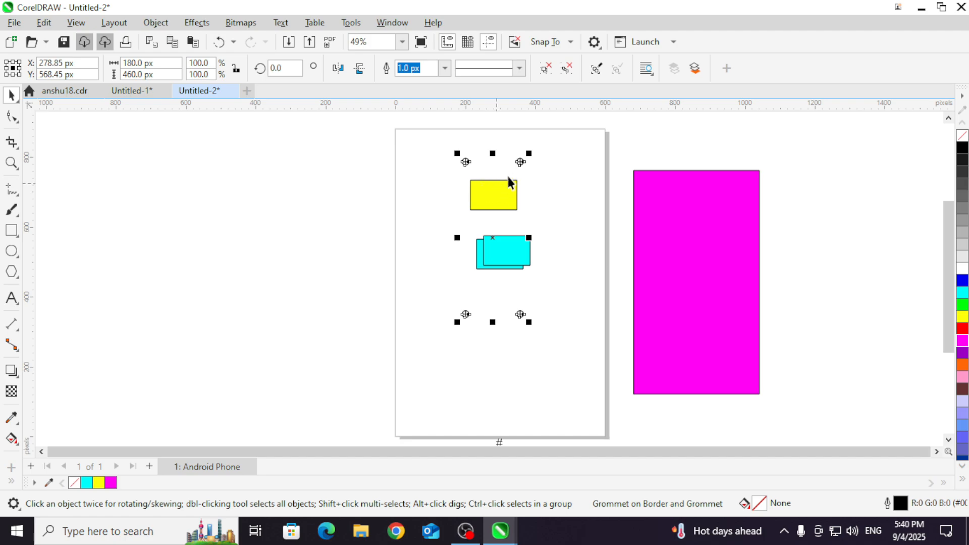
Step: Shift the generated border slightly up and to the left of the page and colour its outline green
scroll(478, 164, up, 2)
click(492, 133)
scroll(482, 158, up, 2)
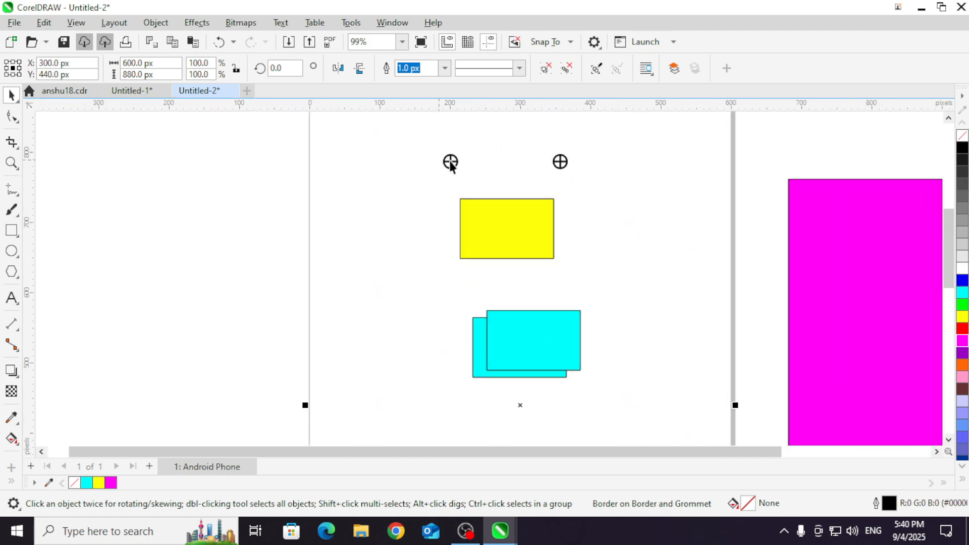
scroll(498, 303, down, 4)
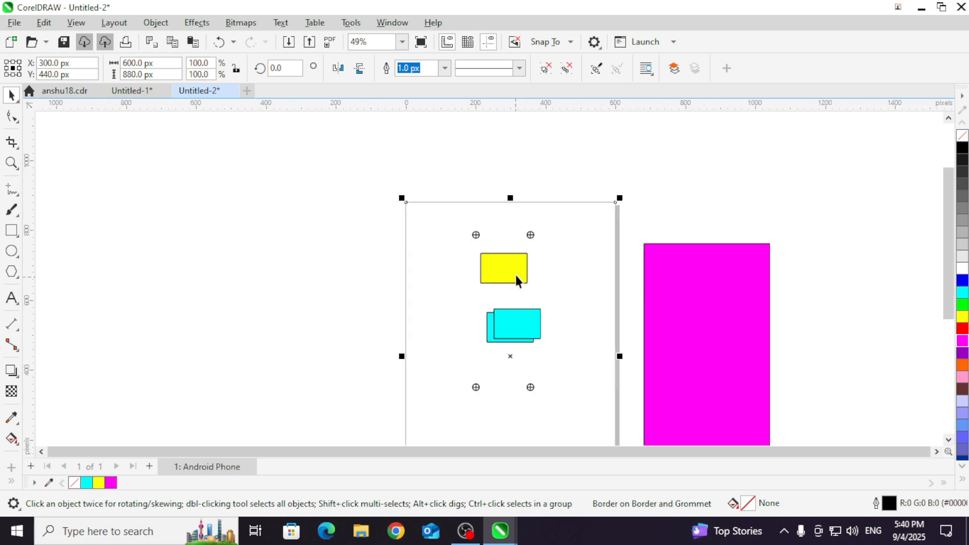
scroll(485, 232, down, 1)
mouse_move(552, 212)
mouse_down()
mouse_move(579, 224)
mouse_move(536, 209)
mouse_move(540, 181)
mouse_move(530, 201)
mouse_move(542, 197)
mouse_up()
right_click(962, 305)
scroll(509, 141, down, 1)
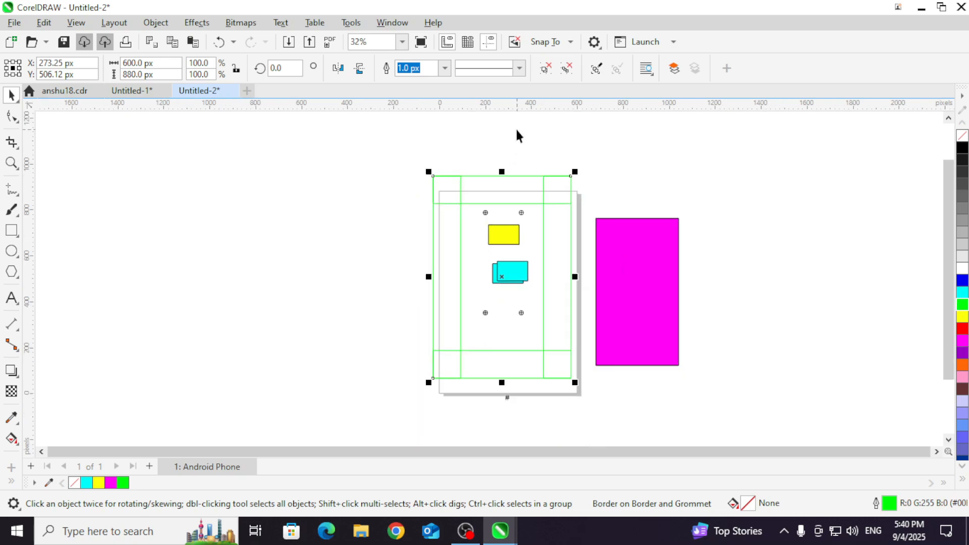
scroll(500, 182, up, 2)
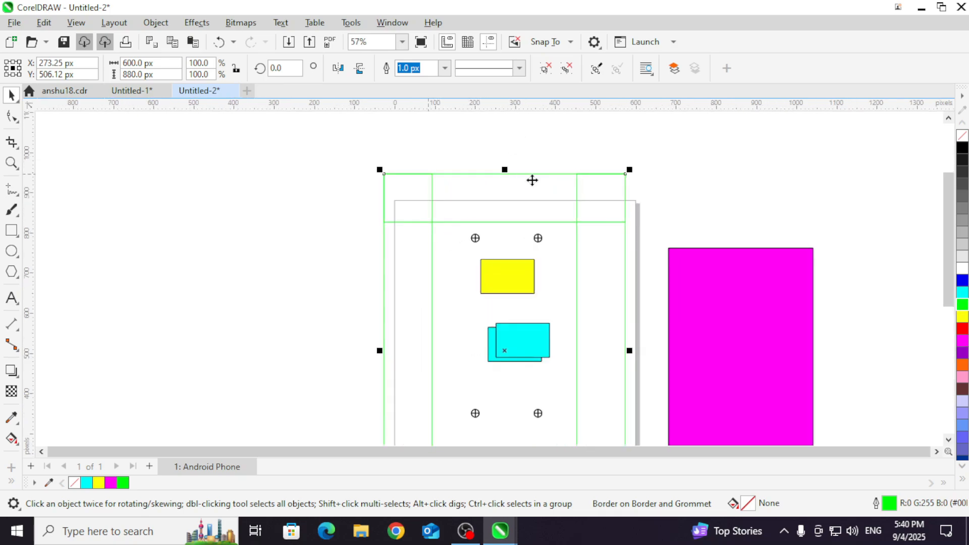
scroll(602, 206, down, 1)
scroll(602, 207, down, 1)
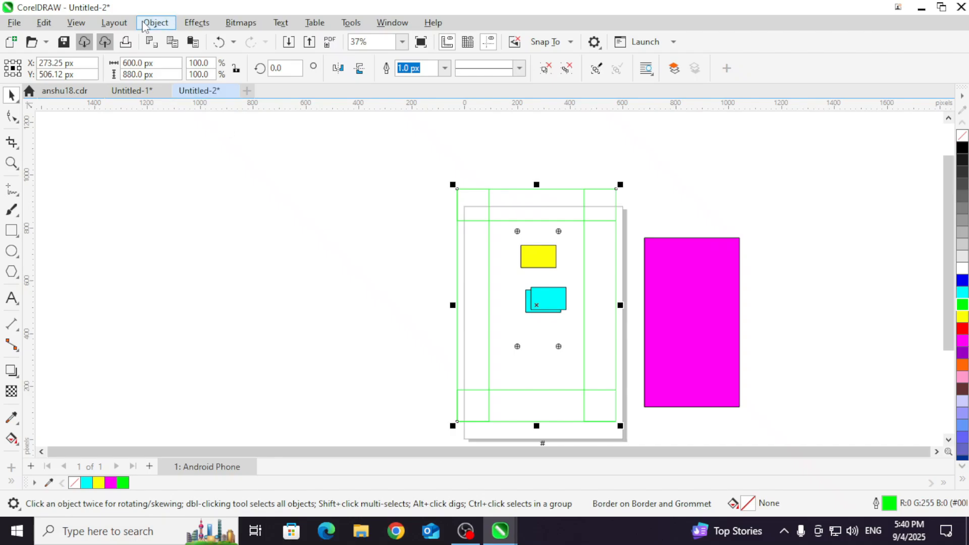
Step: Review the Border and Grommet settings for placement and distribution, and close them without changes
click(118, 24)
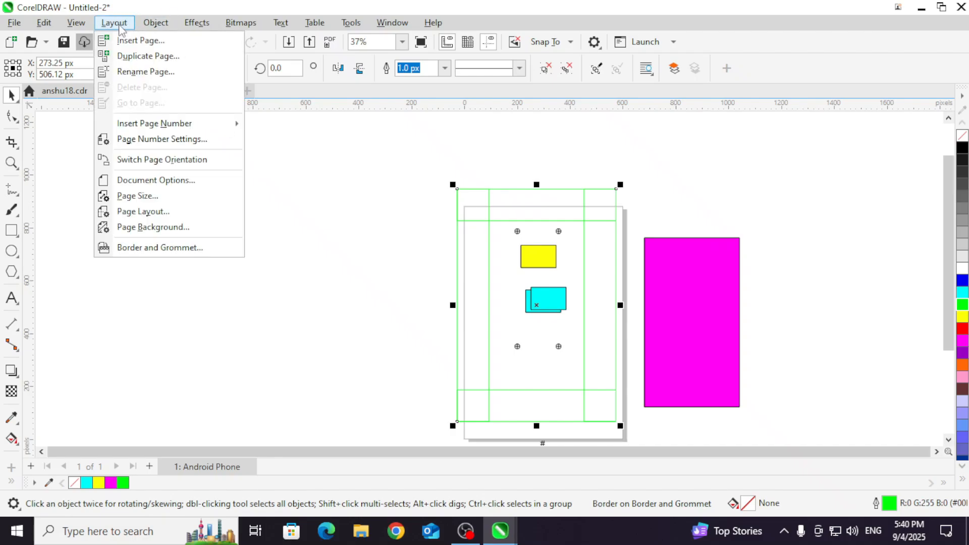
click(161, 253)
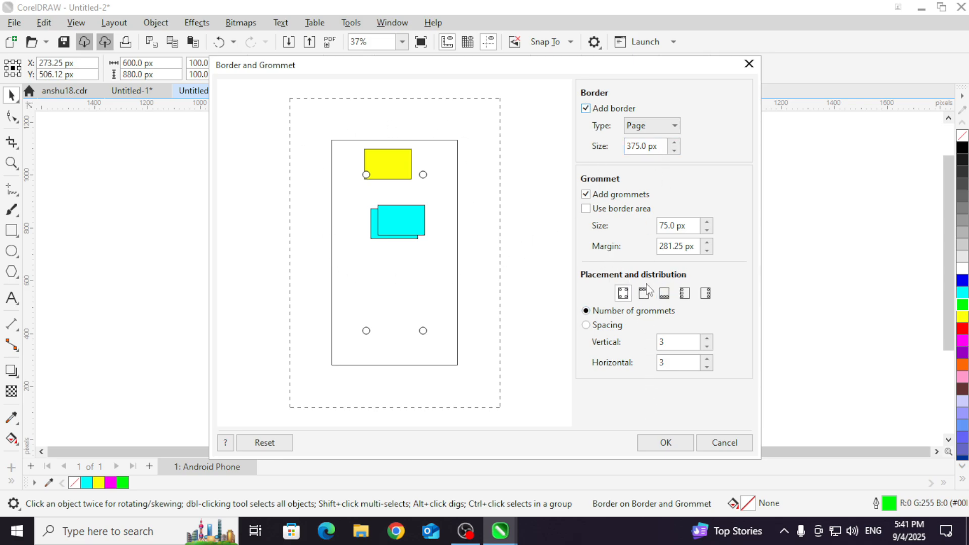
click(749, 64)
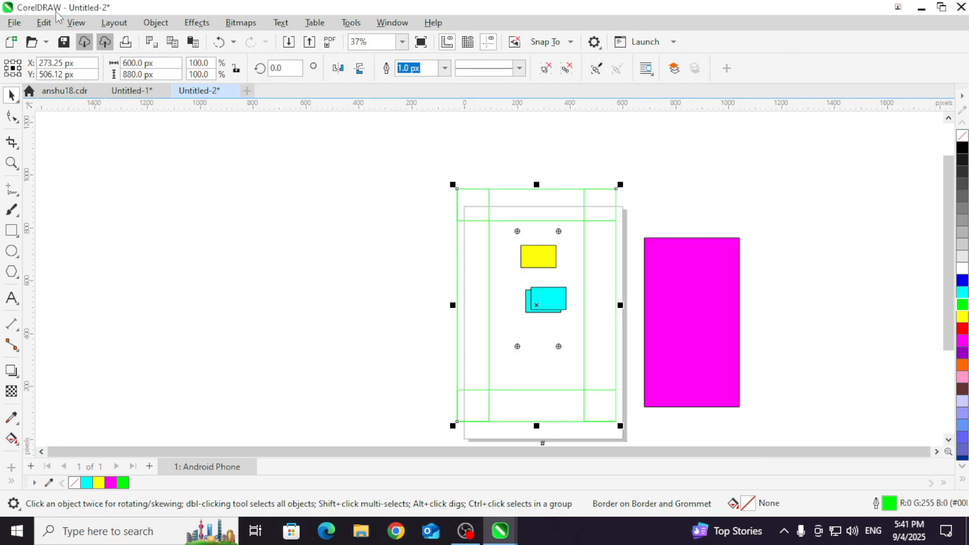
Step: Examine the document options from General and Page Size through Guidelines, Grid, Rulers and Save, and cancel without changes
click(114, 22)
click(144, 181)
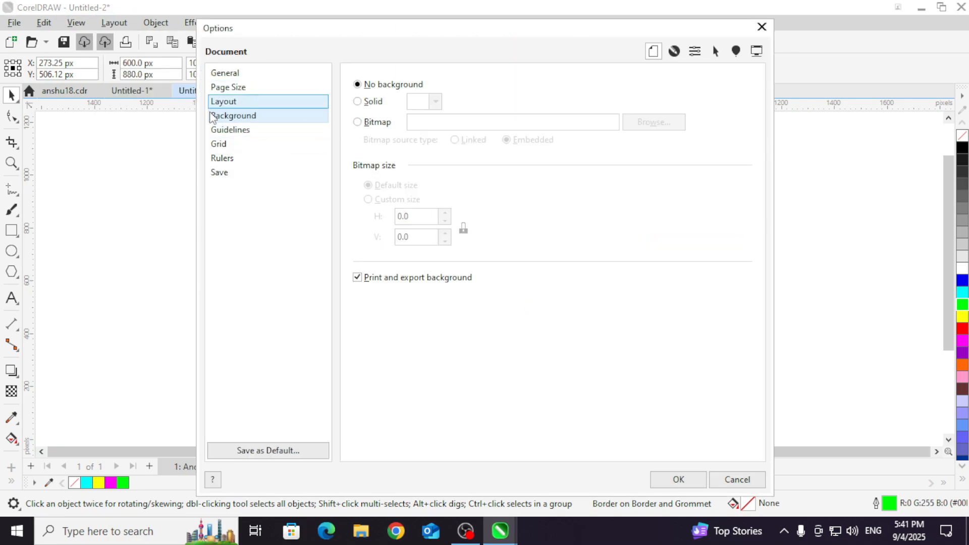
click(242, 73)
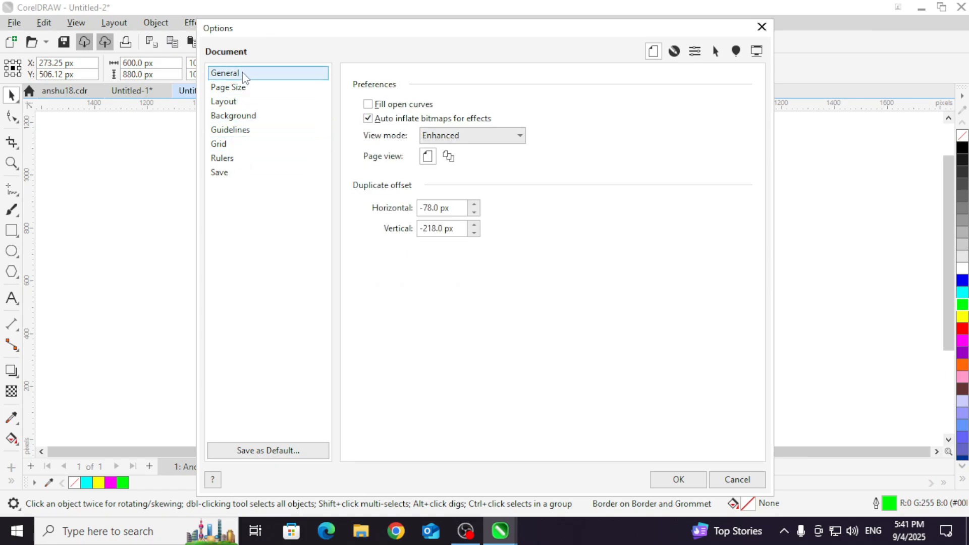
click(251, 89)
click(246, 102)
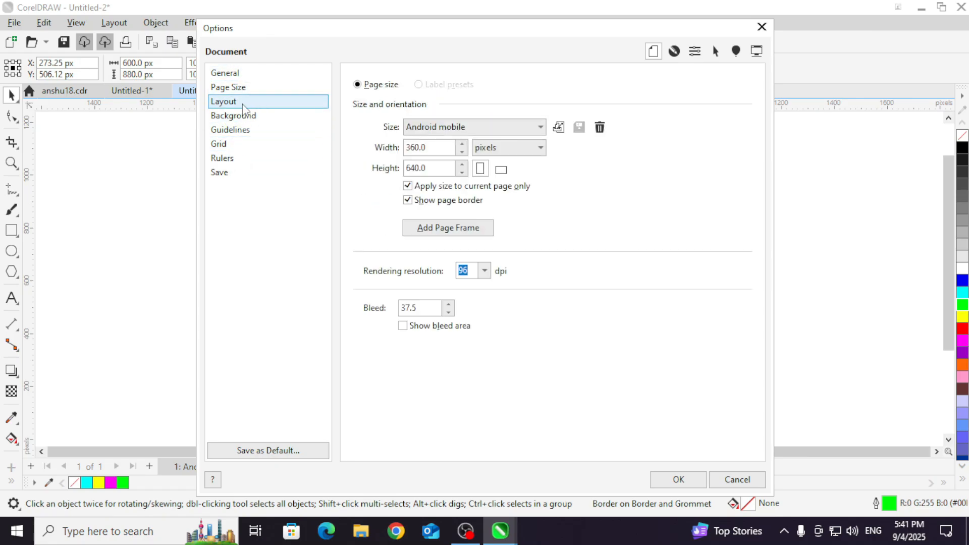
click(240, 121)
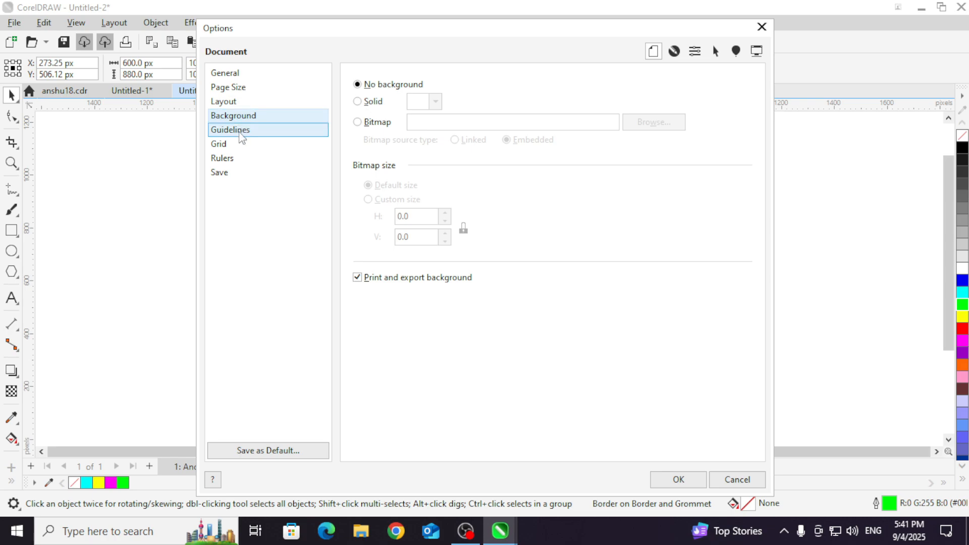
click(241, 132)
click(235, 148)
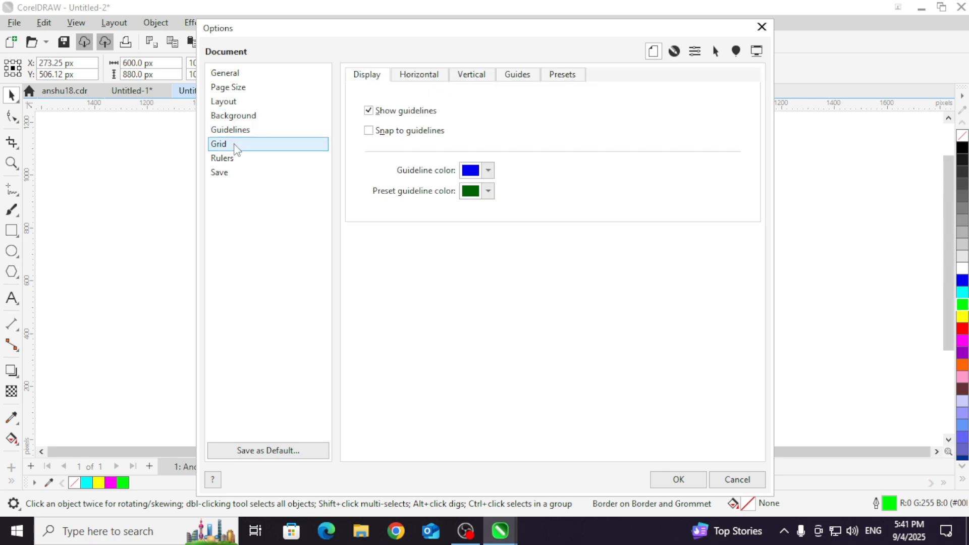
click(233, 160)
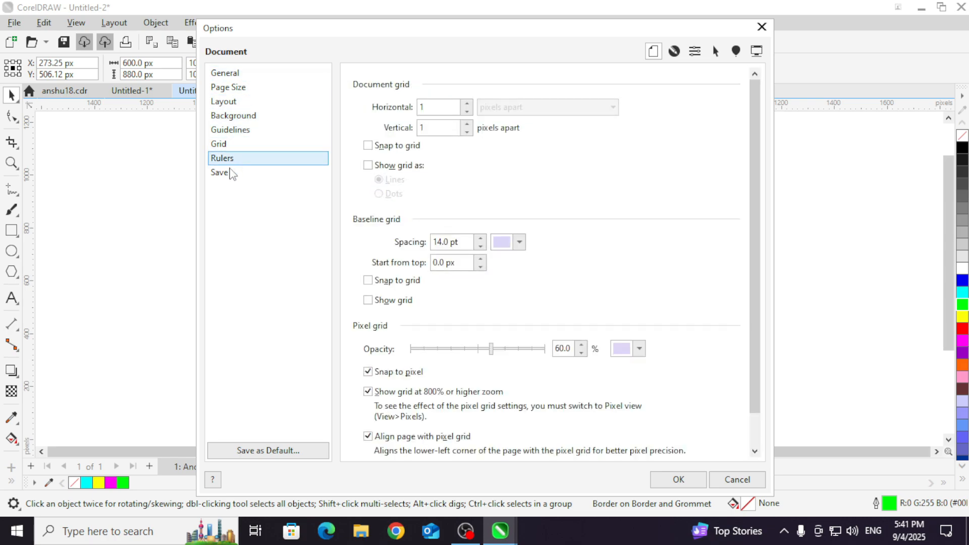
click(227, 174)
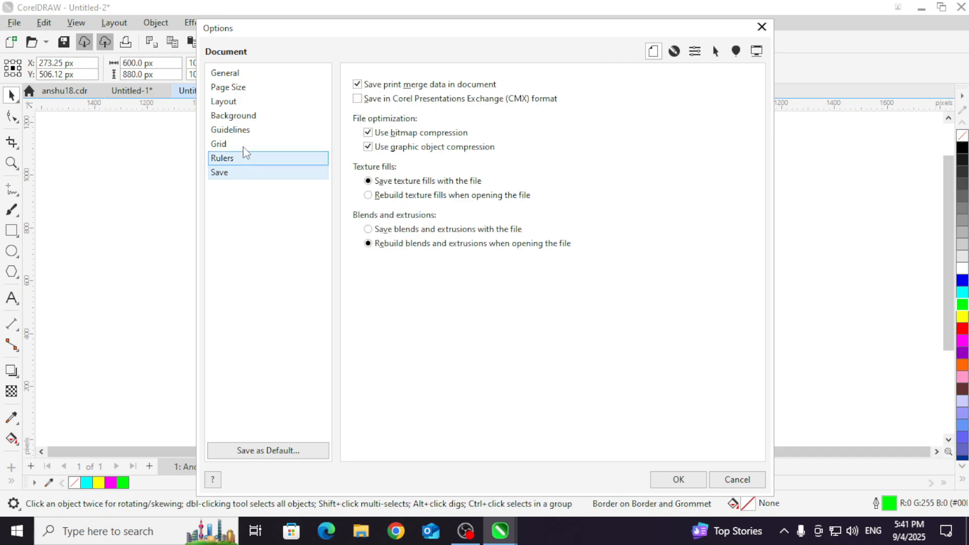
click(750, 482)
Step: Move the green border off the page to its left and the magenta rectangle onto the page behind the small rectangles
click(114, 23)
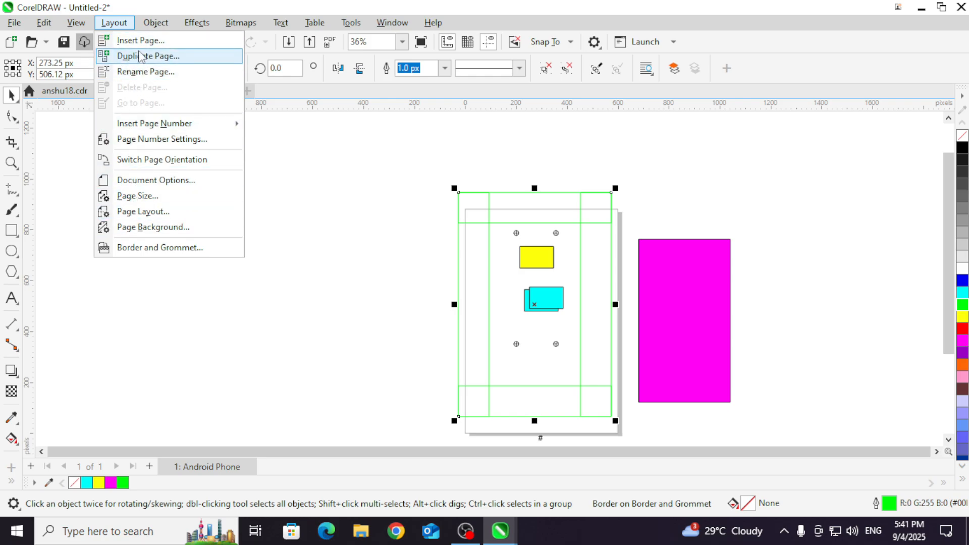
click(264, 323)
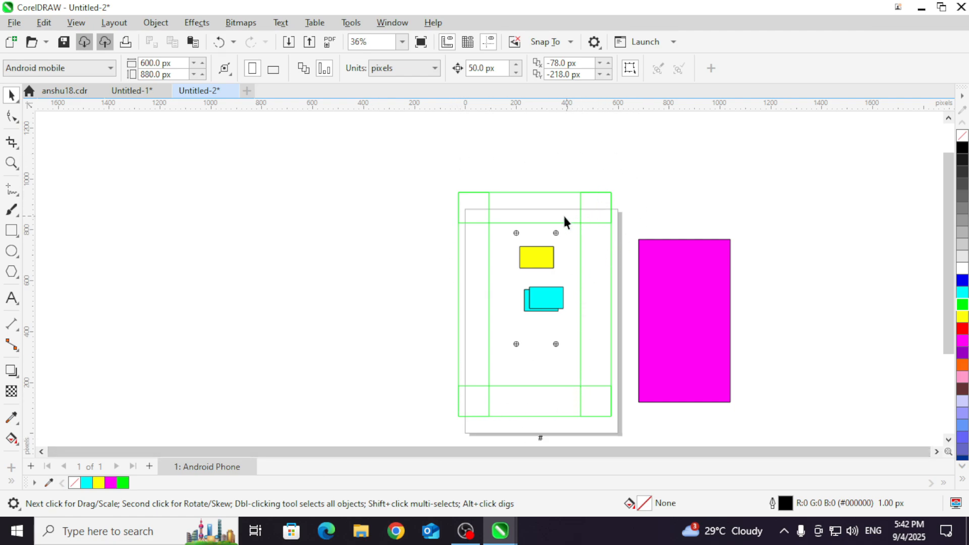
drag(510, 198, 269, 179)
click(677, 244)
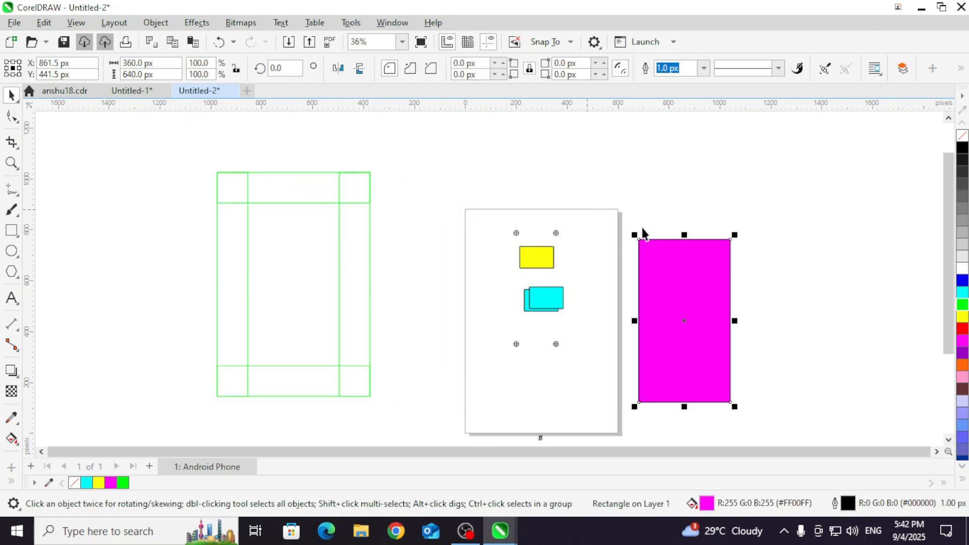
drag(691, 288, 528, 279)
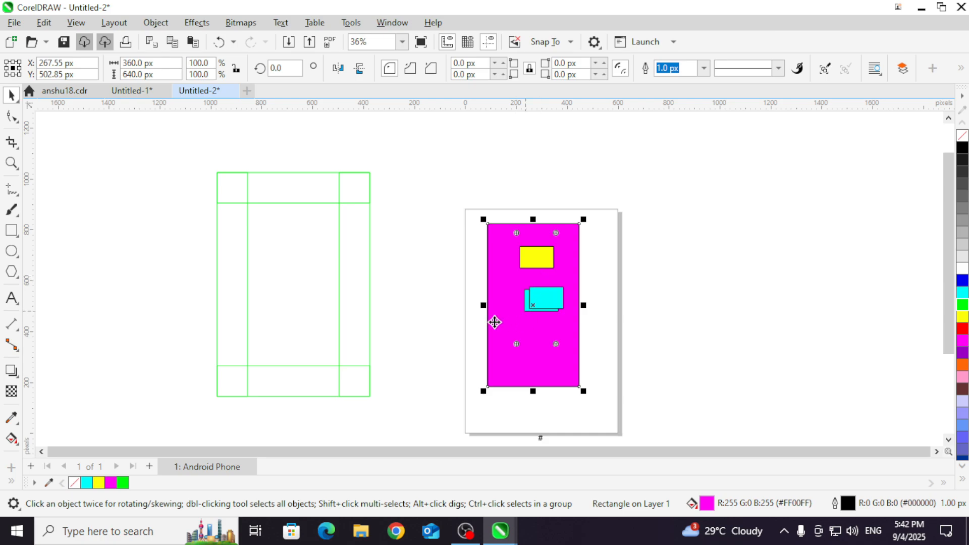
click(437, 281)
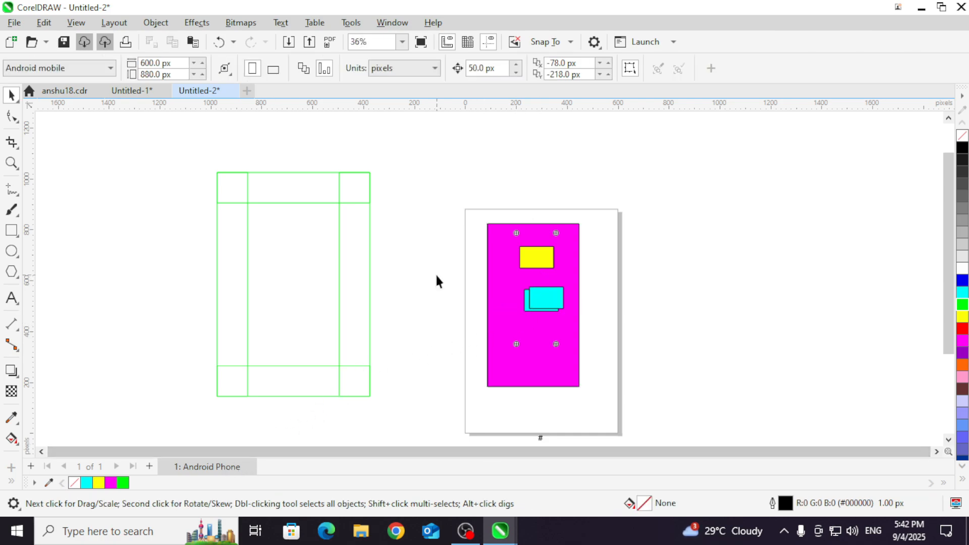
Step: In the Untitled-1 document, move the magenta rectangle onto the Android Phone page behind the yellow and cyan rectangles
click(139, 91)
drag(648, 284, 481, 282)
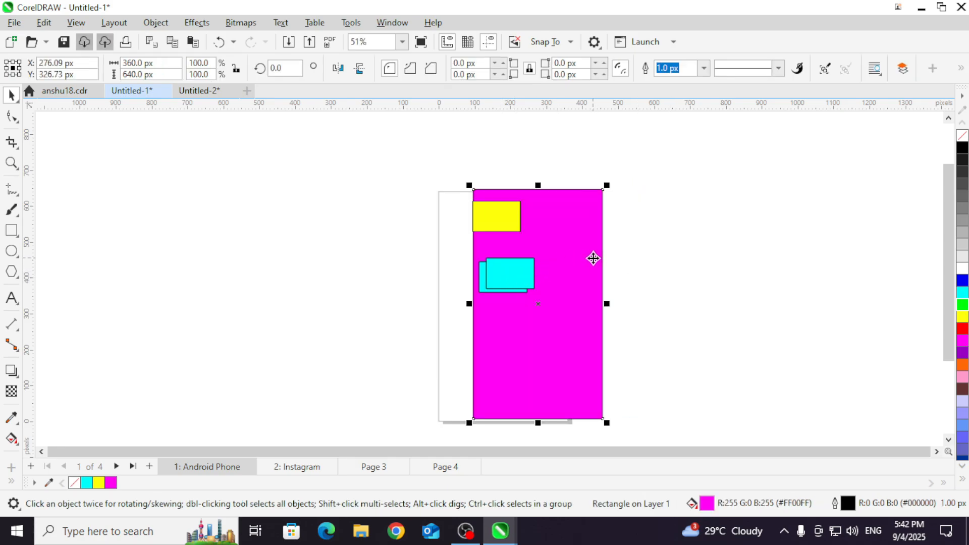